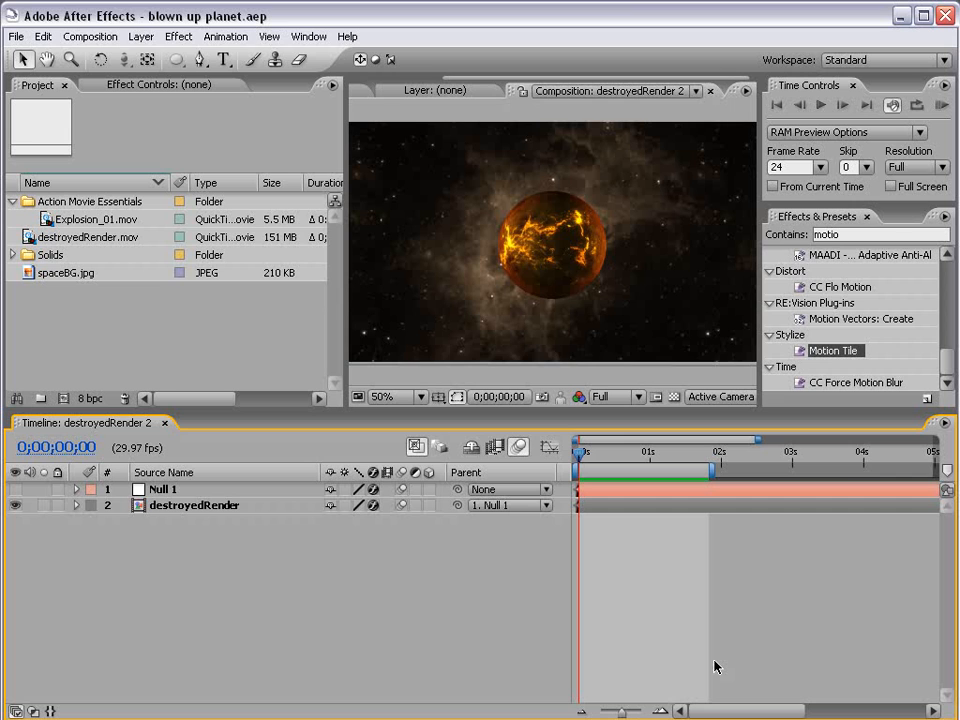
- Preview the planet animation in the destroyedRender 2 composition and inspect it at frame 10
key(KP_0)
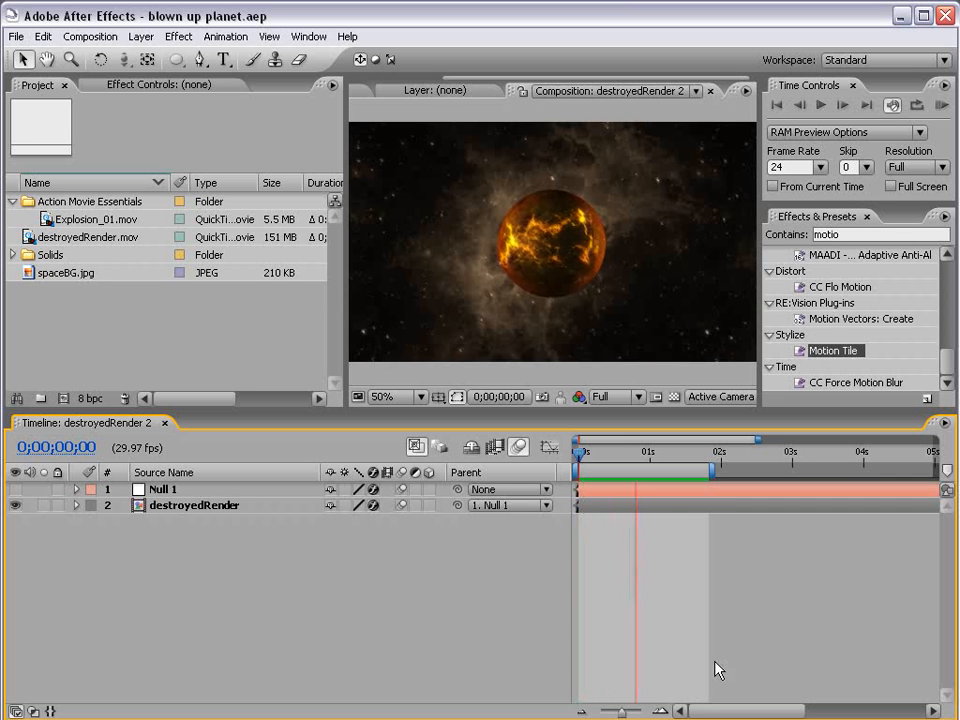
key(space)
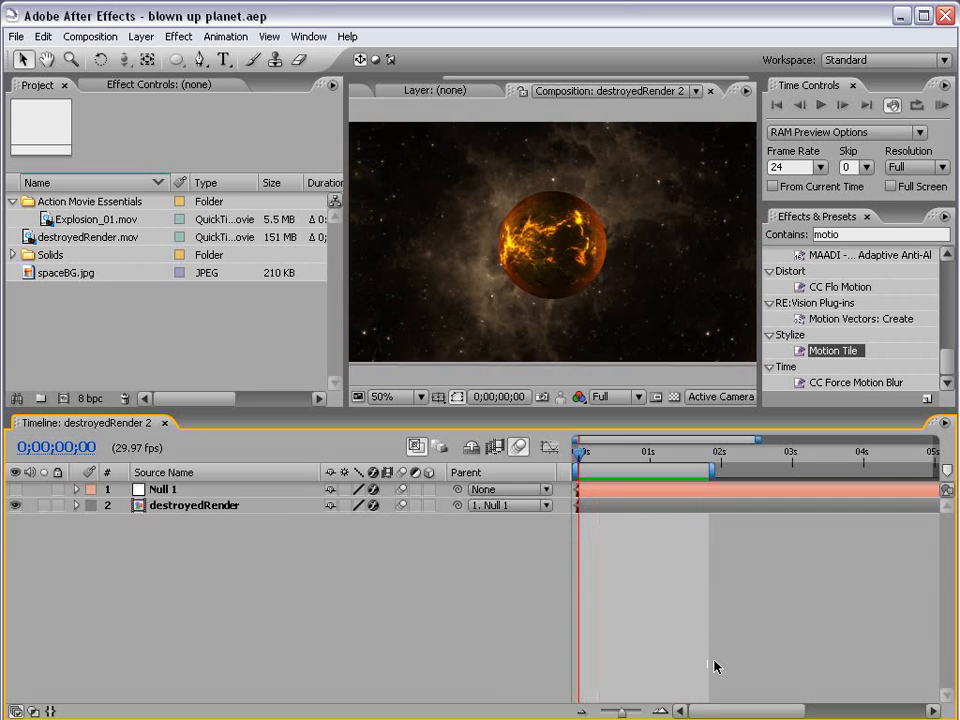
mouse_move(594, 456)
mouse_down()
mouse_move(703, 456)
mouse_move(602, 456)
mouse_up()
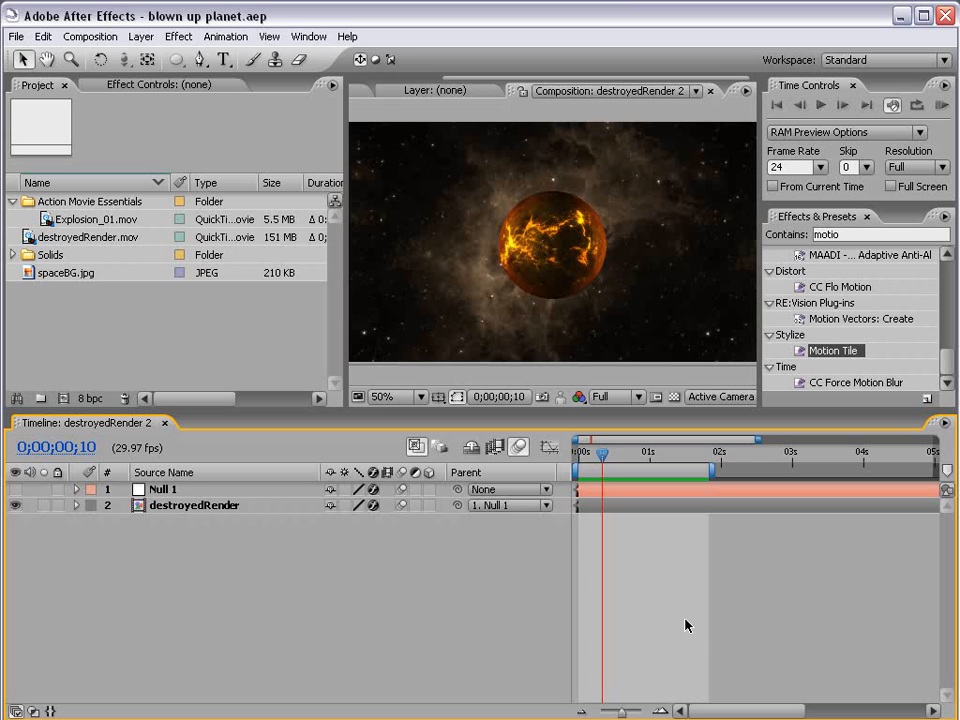
- Create a new composition from the destroyedRender.mov footage
click(140, 320)
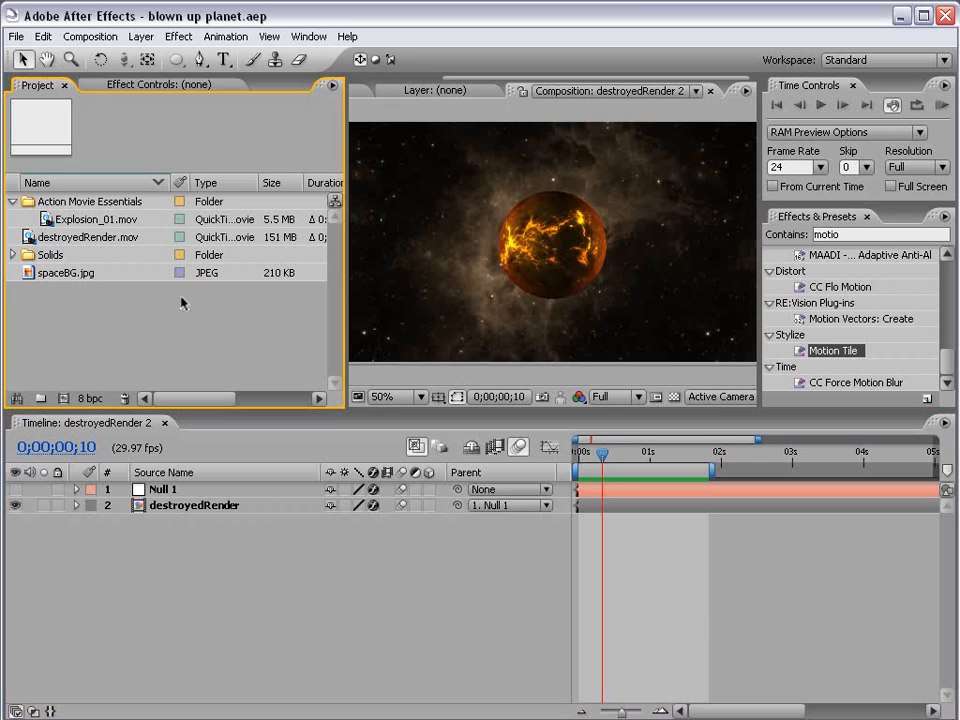
drag(88, 244, 64, 398)
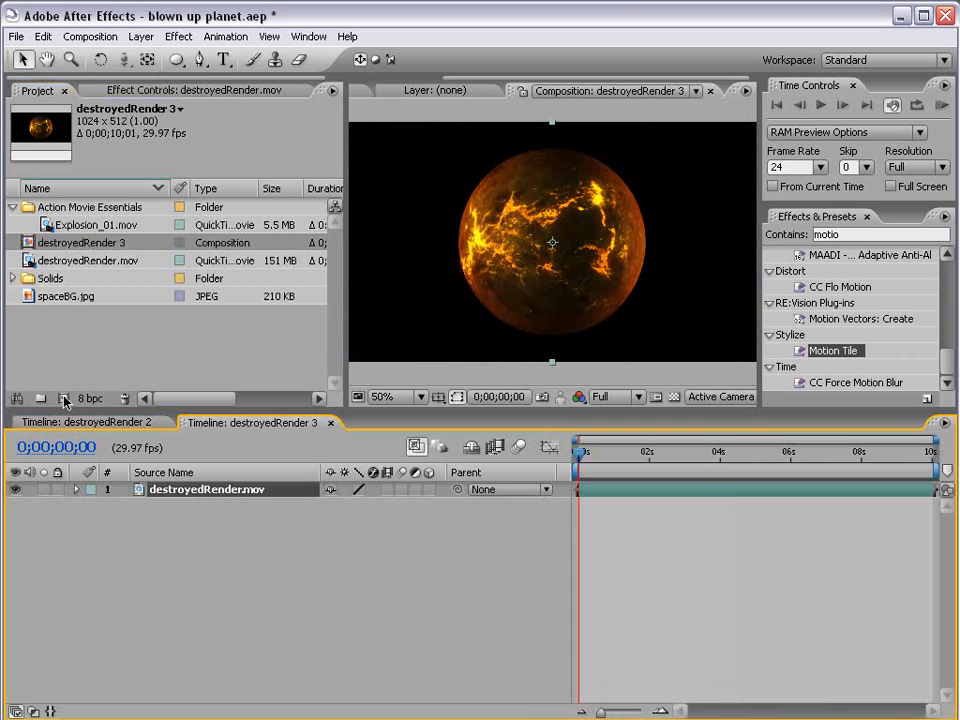
drag(580, 452, 540, 486)
key(period)
key(comma)
- Add spaceBG.jpg to the new composition as a background beneath the destroyedRender.mov layer
click(51, 300)
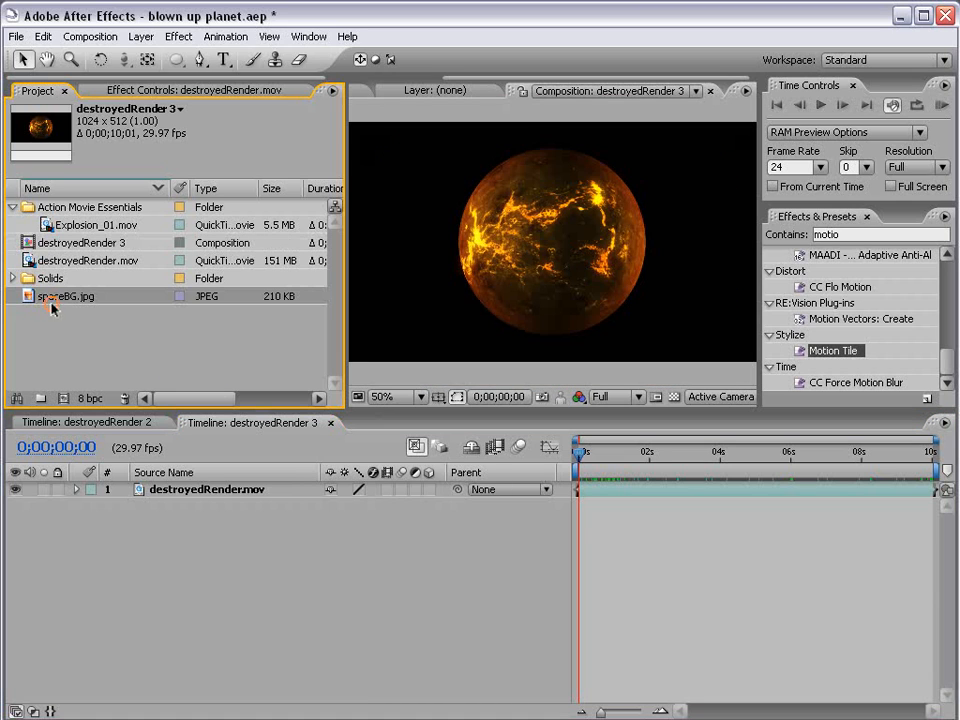
drag(57, 304, 583, 532)
drag(580, 455, 563, 493)
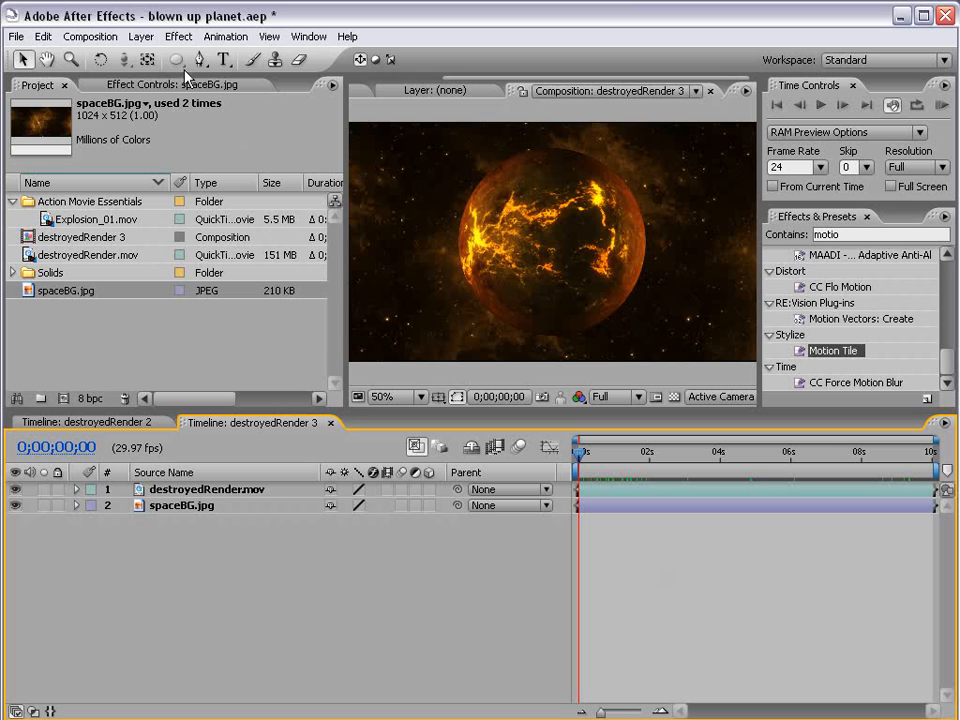
- Add a camera named Camera 1 with the 35mm preset and check the composition in an enlarged view
click(141, 36)
mouse_move(240, 56)
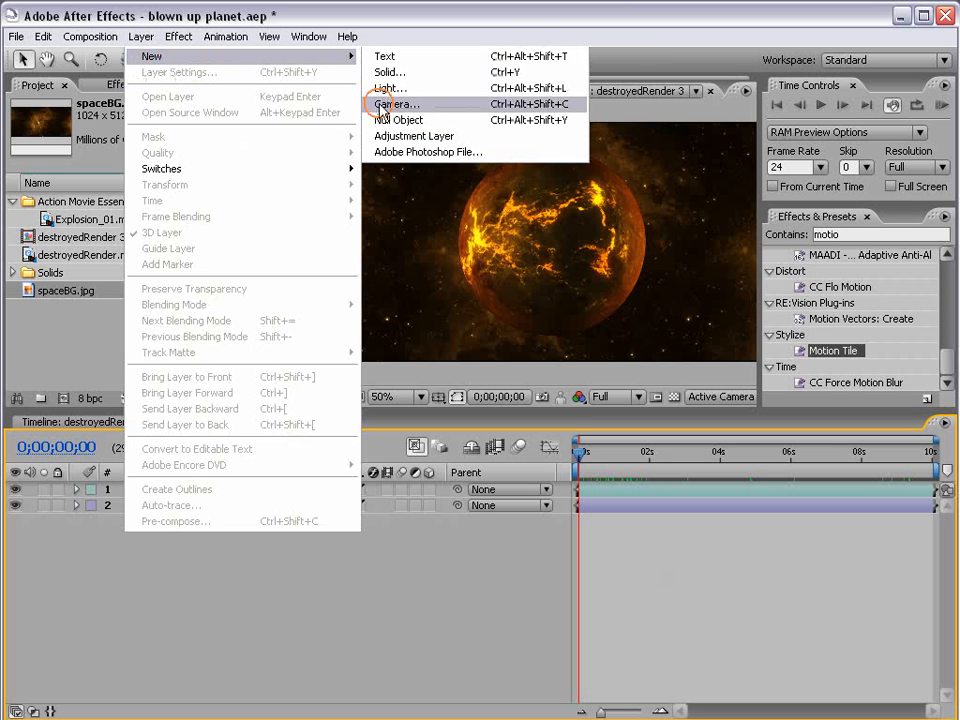
click(382, 104)
click(561, 218)
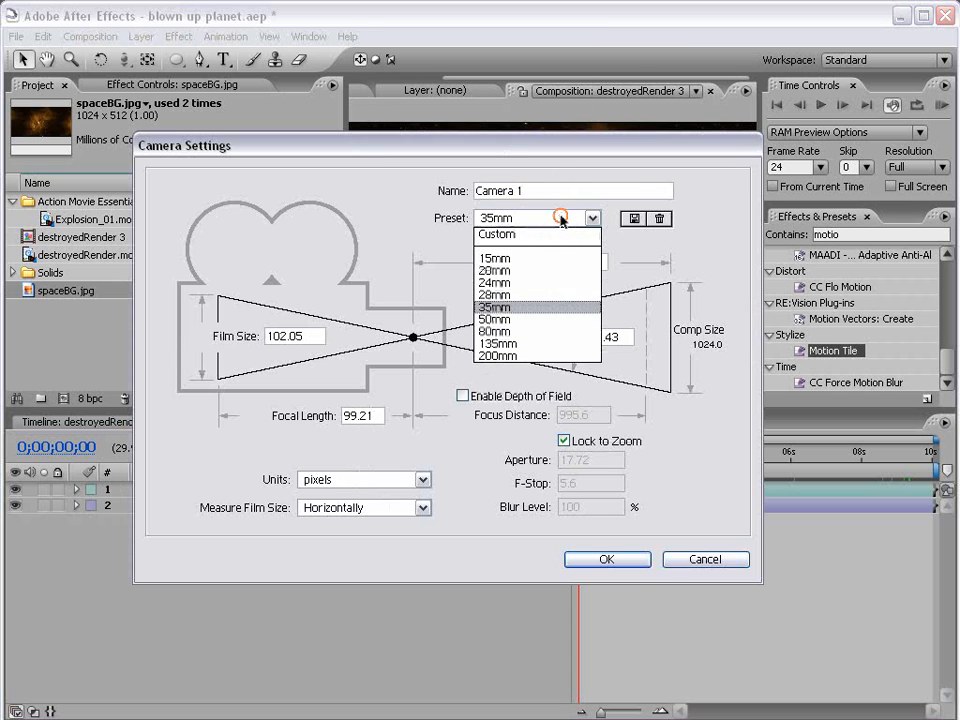
click(509, 307)
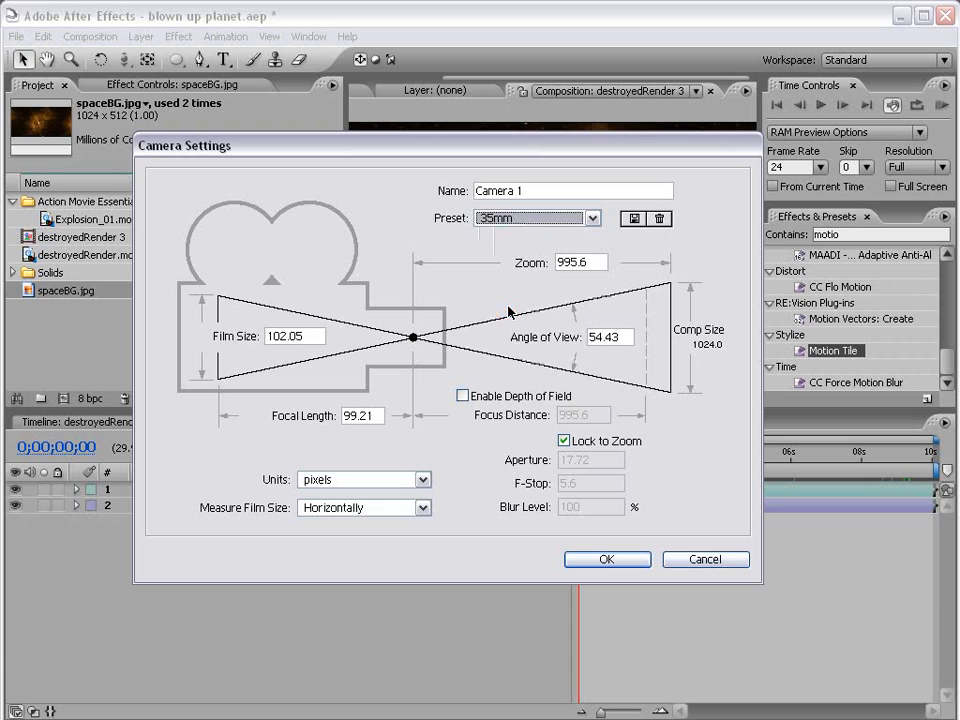
click(604, 560)
key(grave)
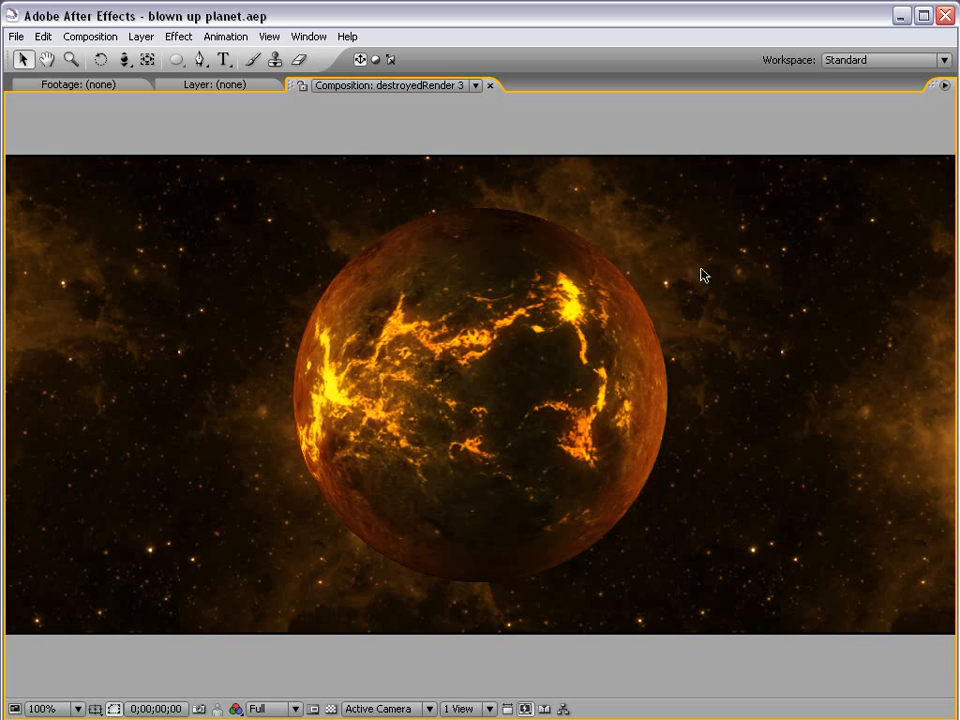
key(grave)
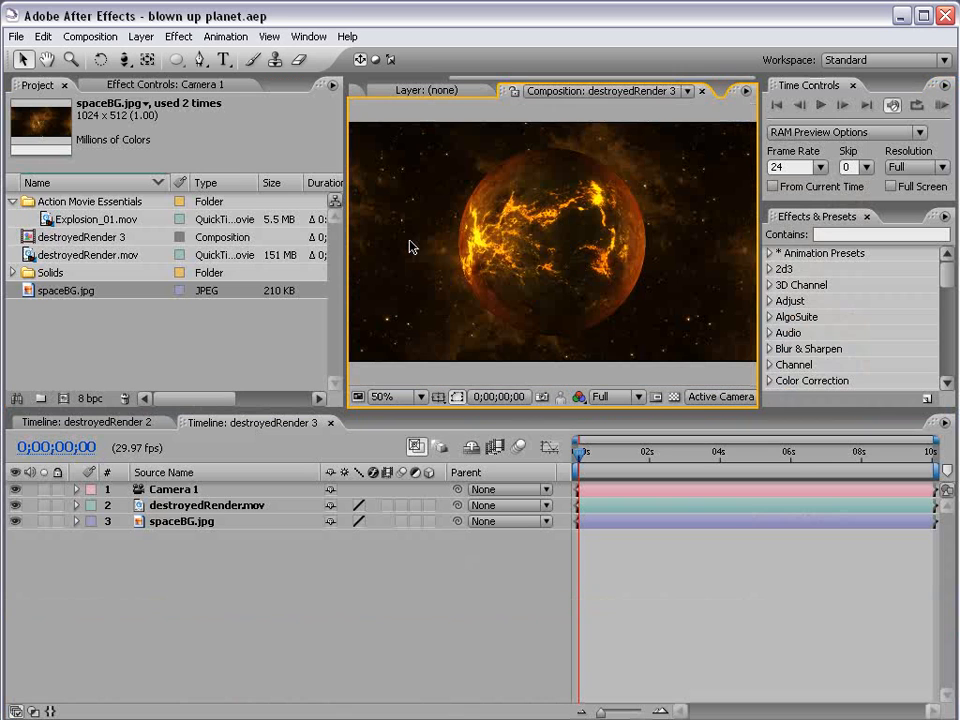
- Apply the Shatter effect to the destroyedRender.mov layer and set its view to Rendered
click(824, 233)
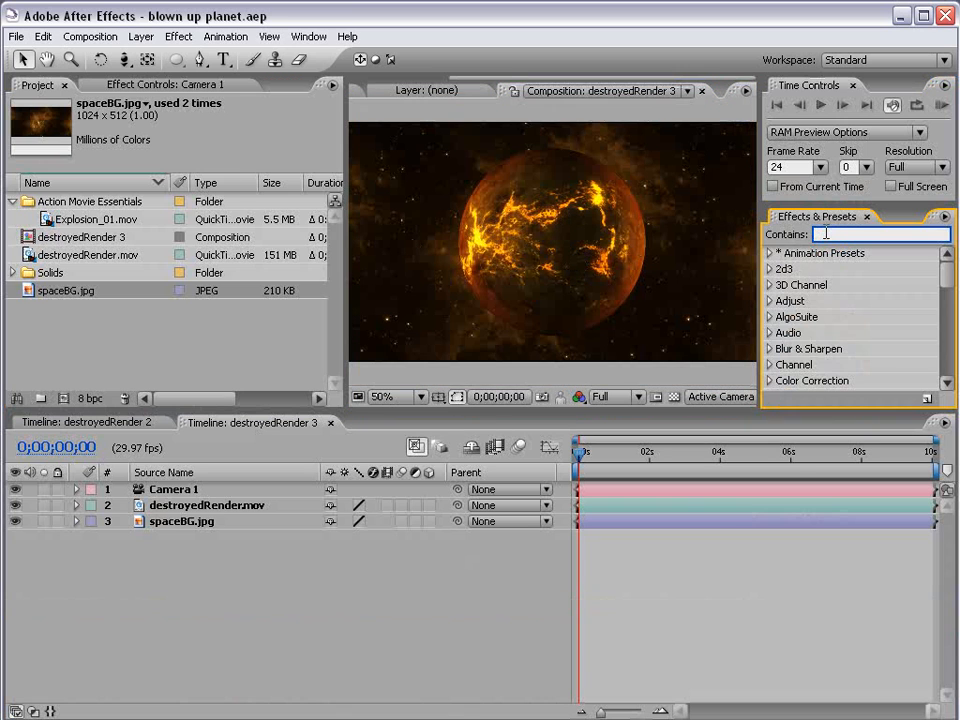
text(shatter)
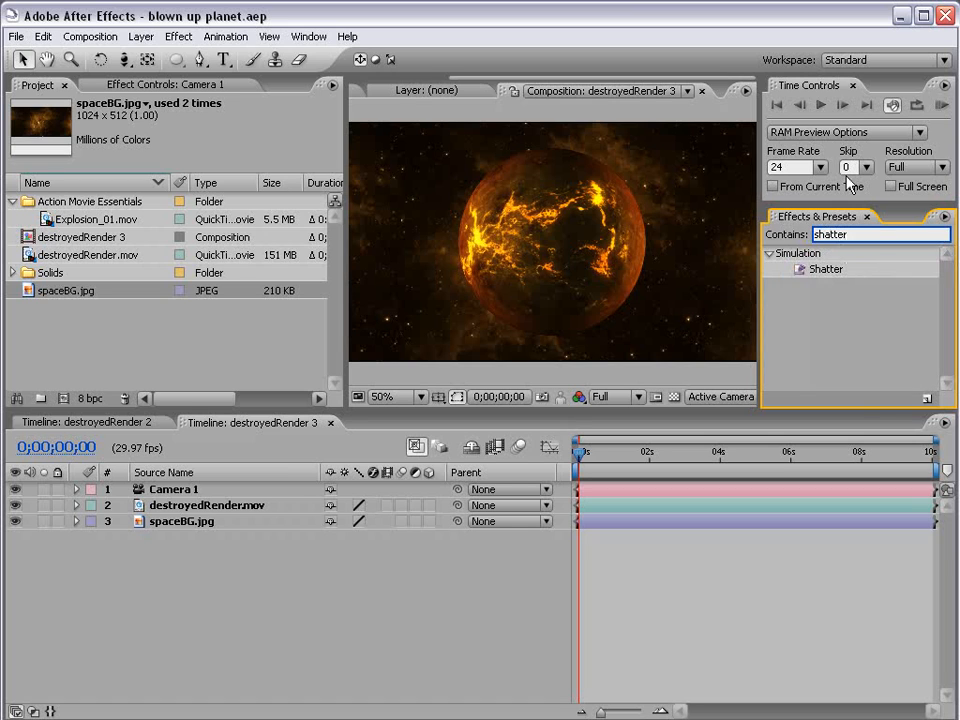
drag(813, 276, 181, 513)
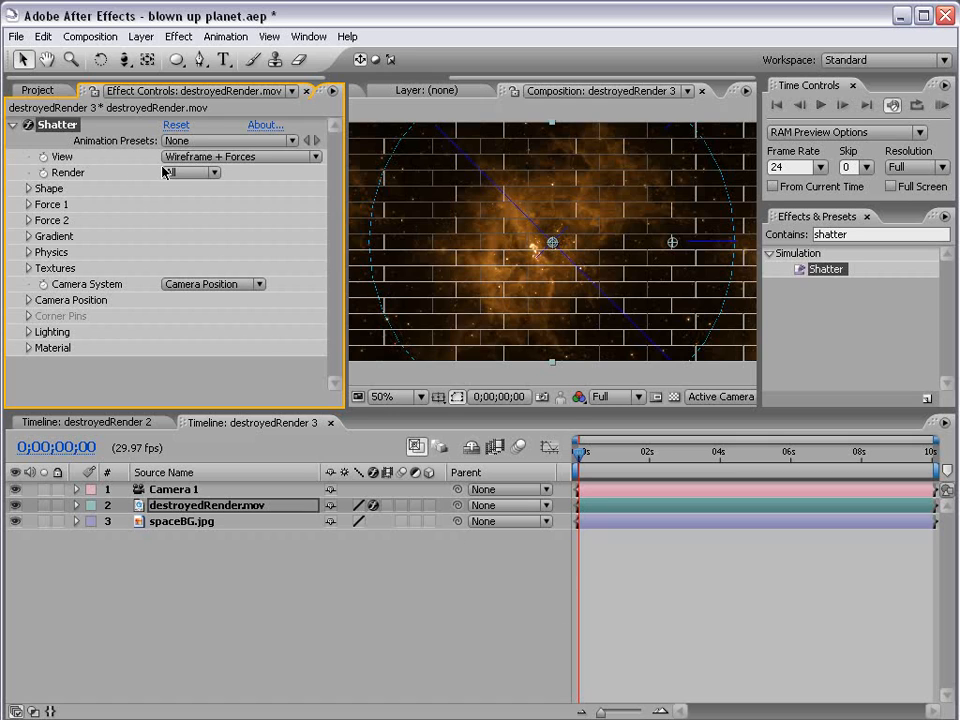
click(255, 158)
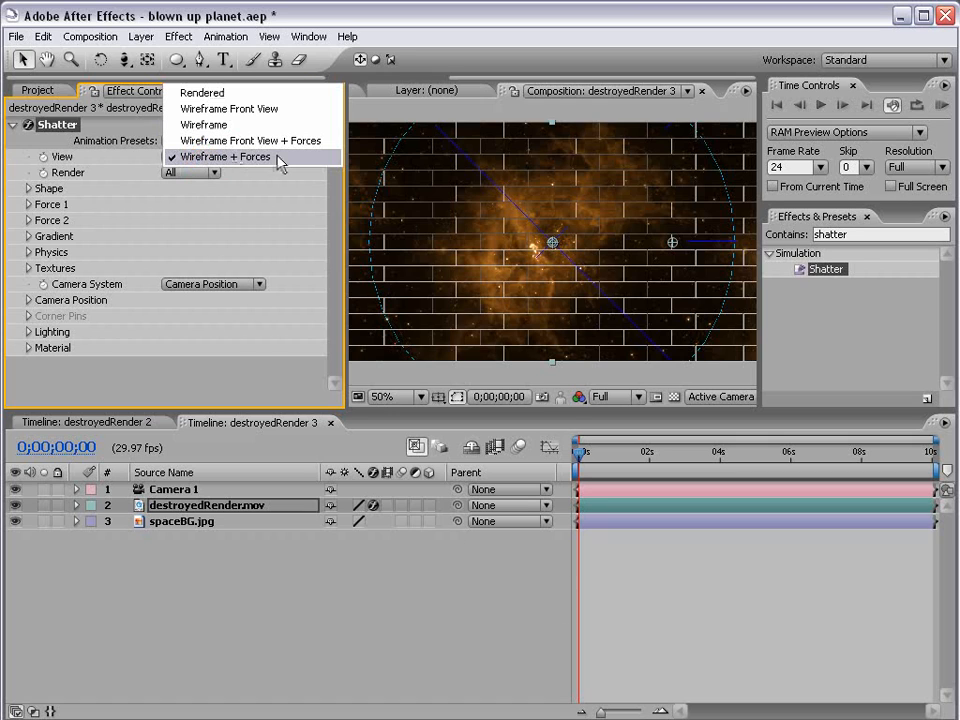
click(279, 160)
click(188, 157)
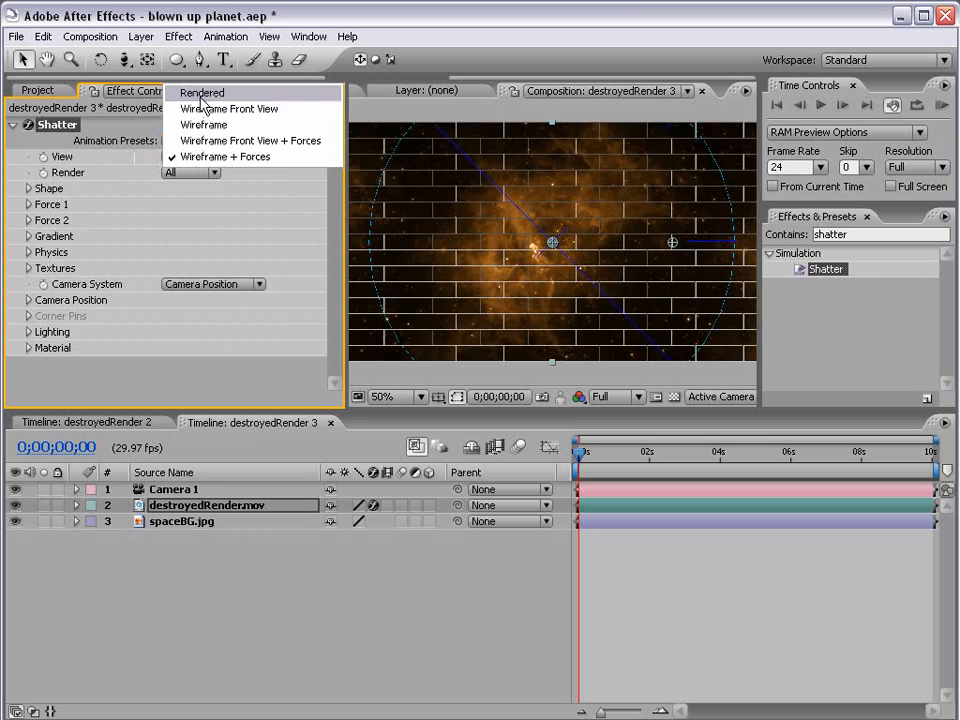
click(192, 92)
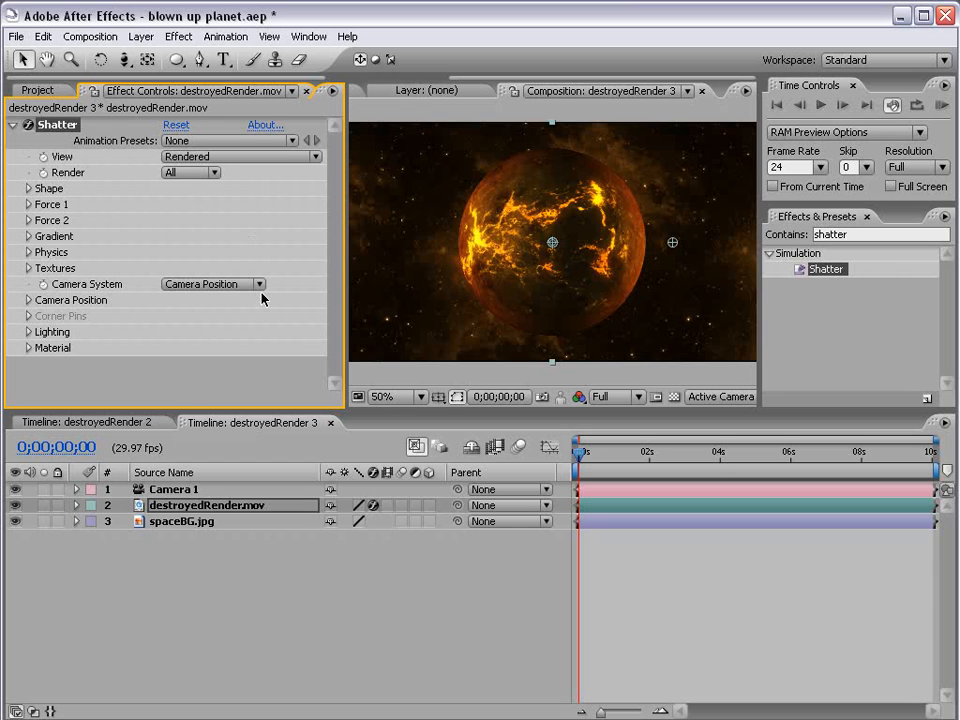
- Change the Shatter shape pattern to Glass and check the broken pieces at frame 5
click(29, 189)
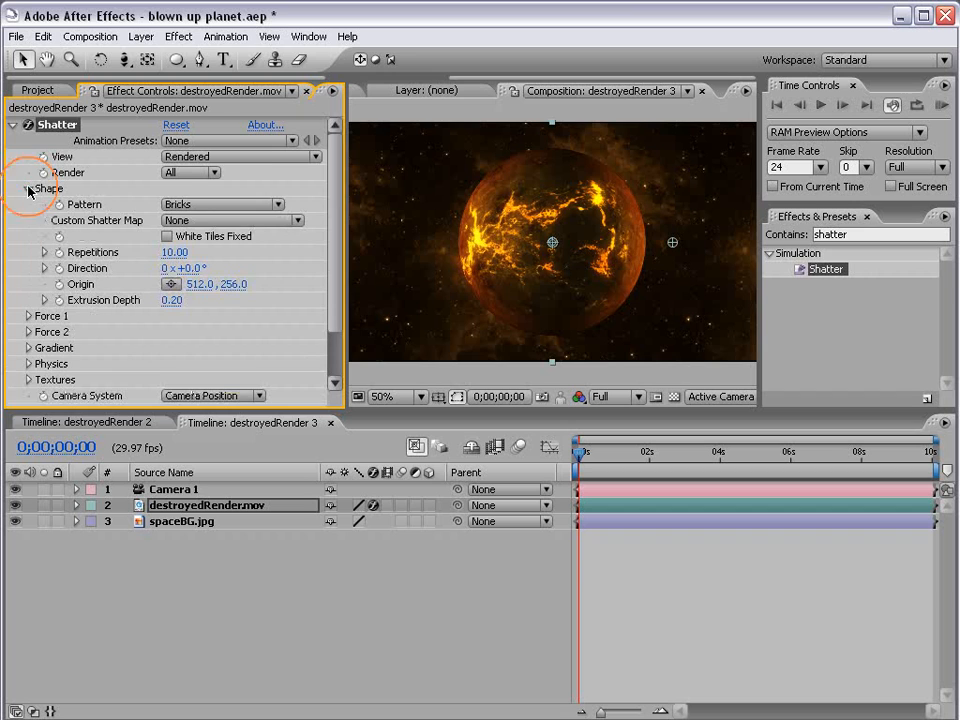
drag(604, 455, 584, 458)
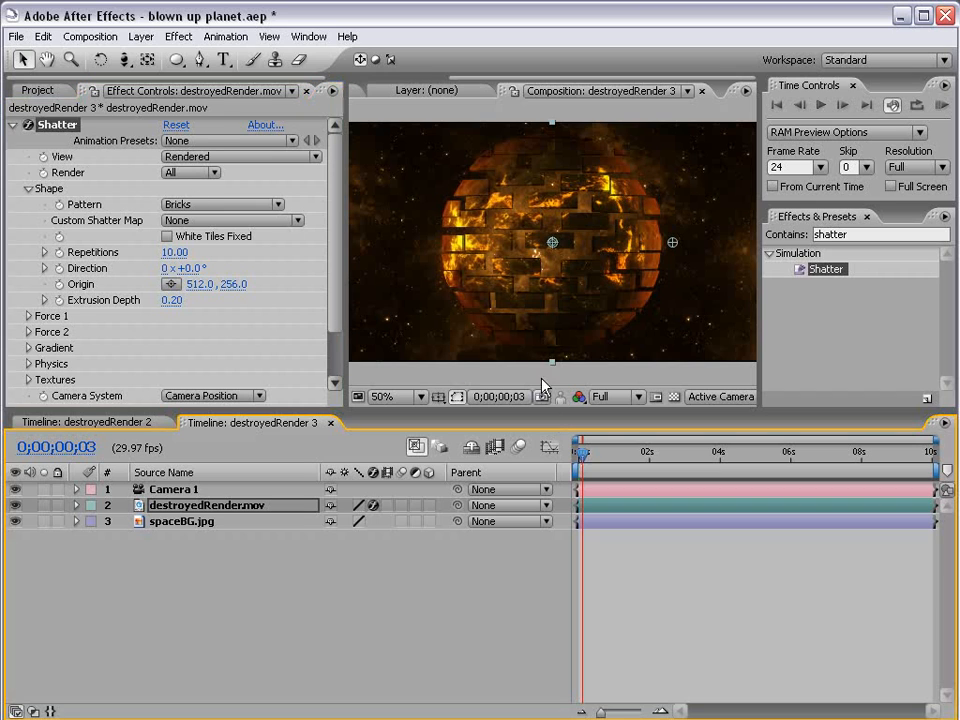
click(185, 205)
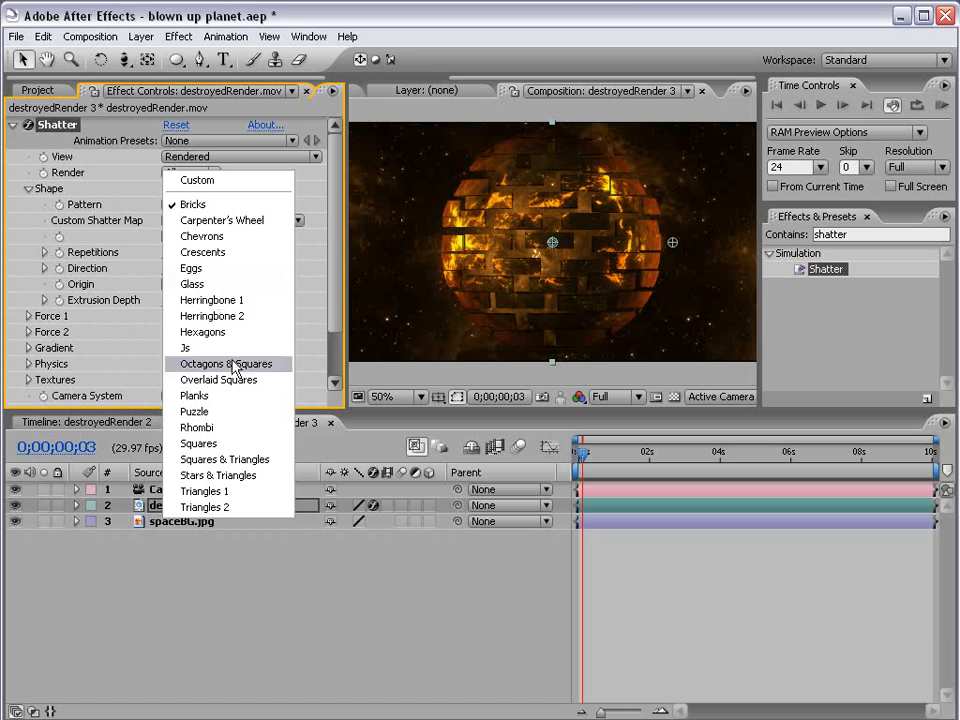
click(221, 284)
drag(581, 452, 583, 450)
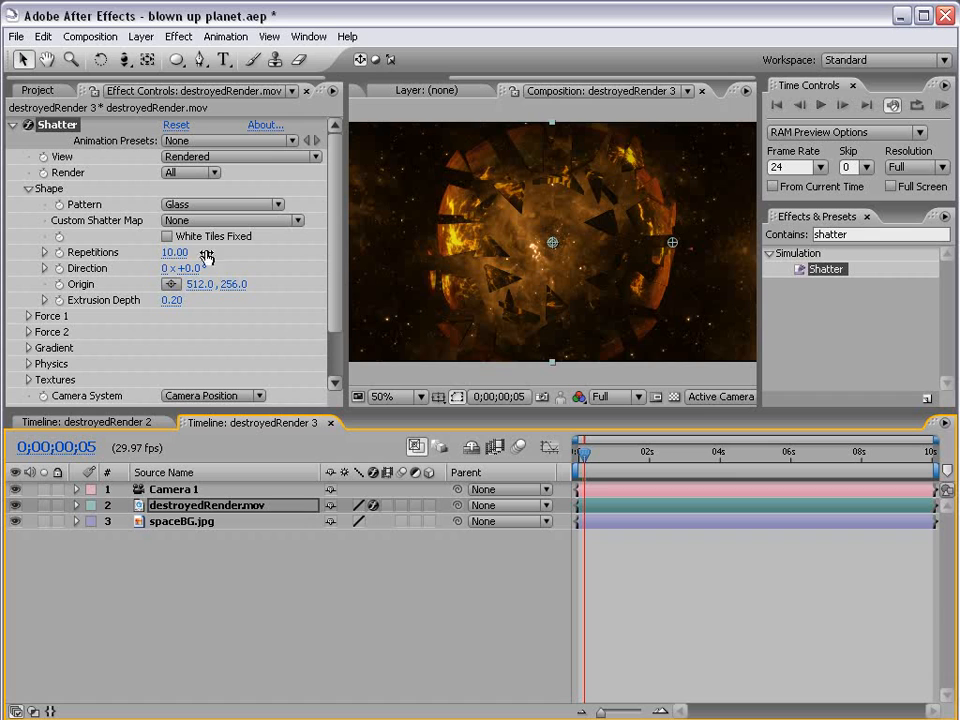
- Set the Shatter pattern's repetitions to 60 and check the smaller pieces at frame 6
click(168, 253)
text(60)
key(Return)
mouse_move(585, 453)
mouse_down()
mouse_move(601, 458)
mouse_move(585, 458)
mouse_up()
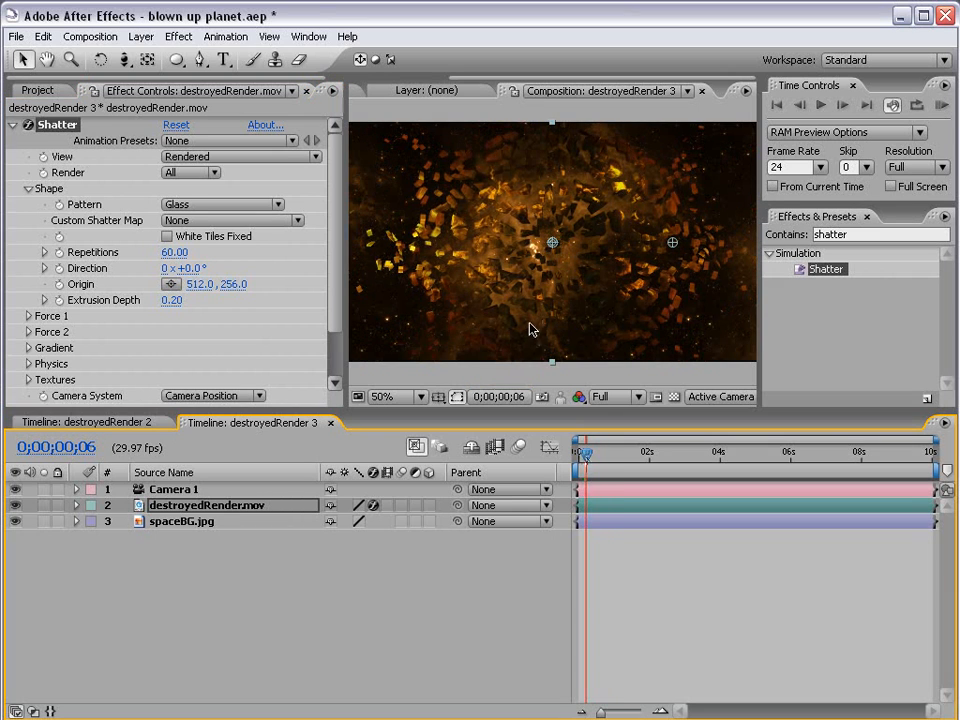
- Set the composition's preview resolution to Half and move the current time to frame 2
click(610, 397)
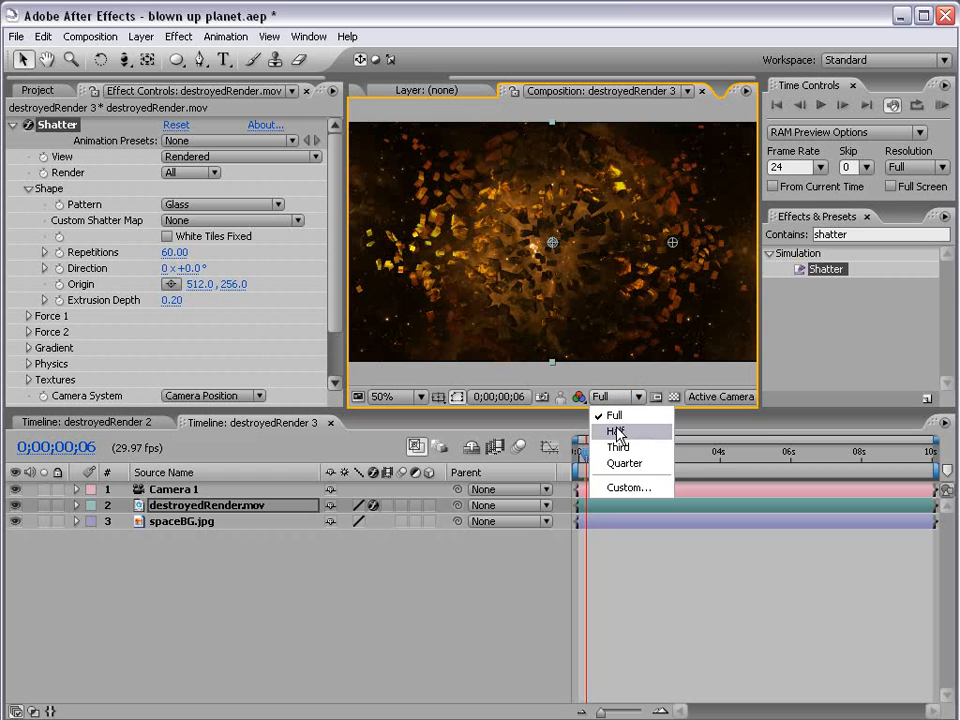
click(616, 438)
click(642, 572)
mouse_move(590, 459)
mouse_down()
mouse_move(602, 456)
mouse_move(581, 452)
mouse_move(585, 459)
mouse_up()
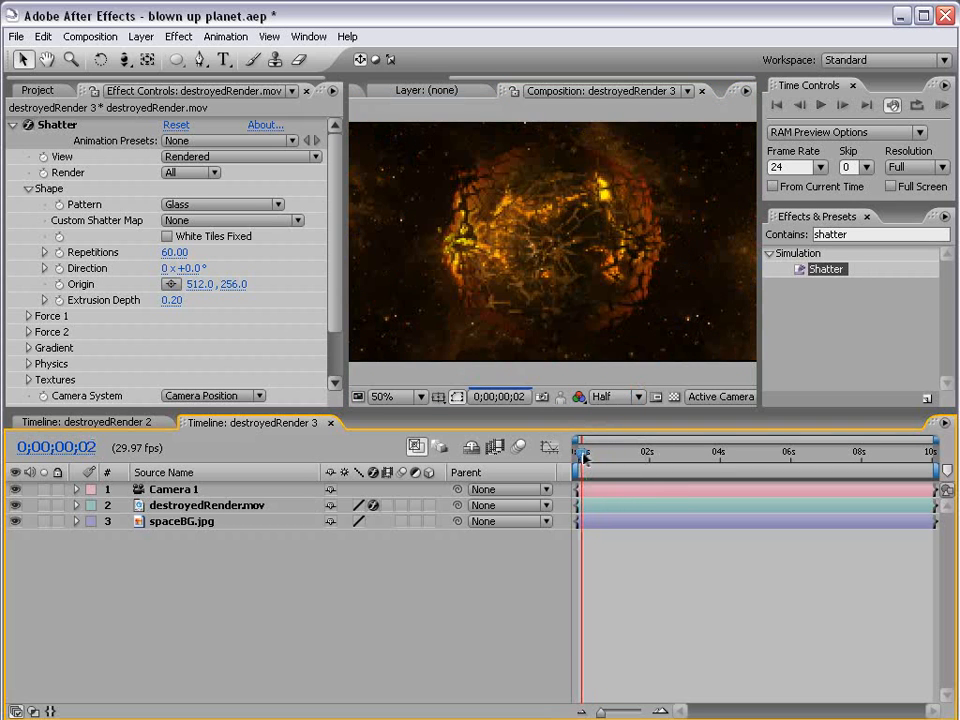
- Set the Shatter effect's Force 1 radius to 0.13 and check the explosion at frame 6
click(28, 188)
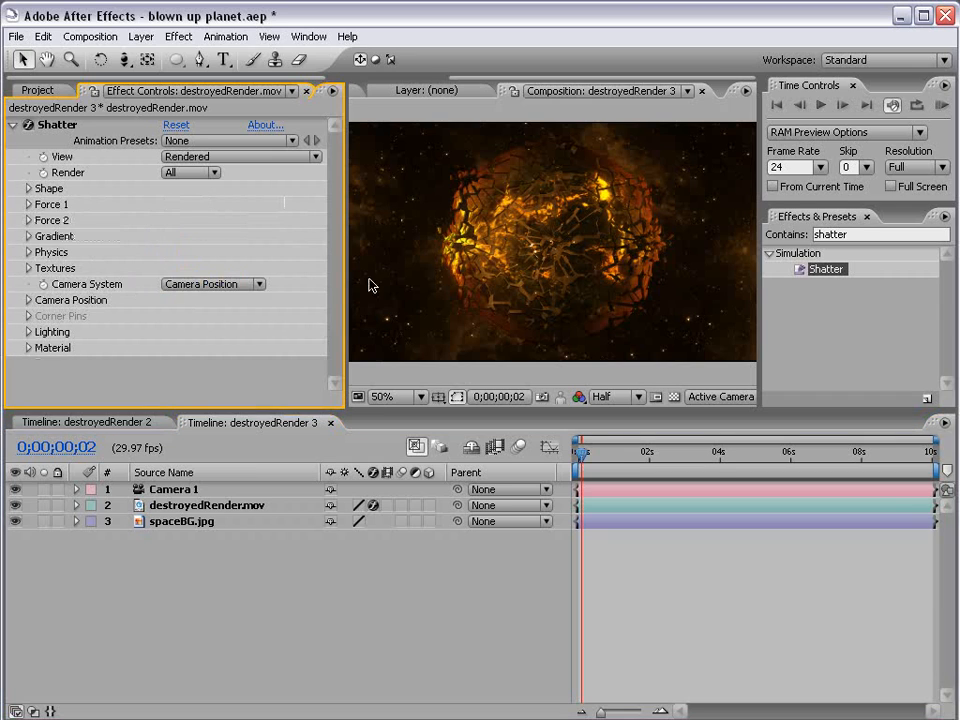
click(29, 205)
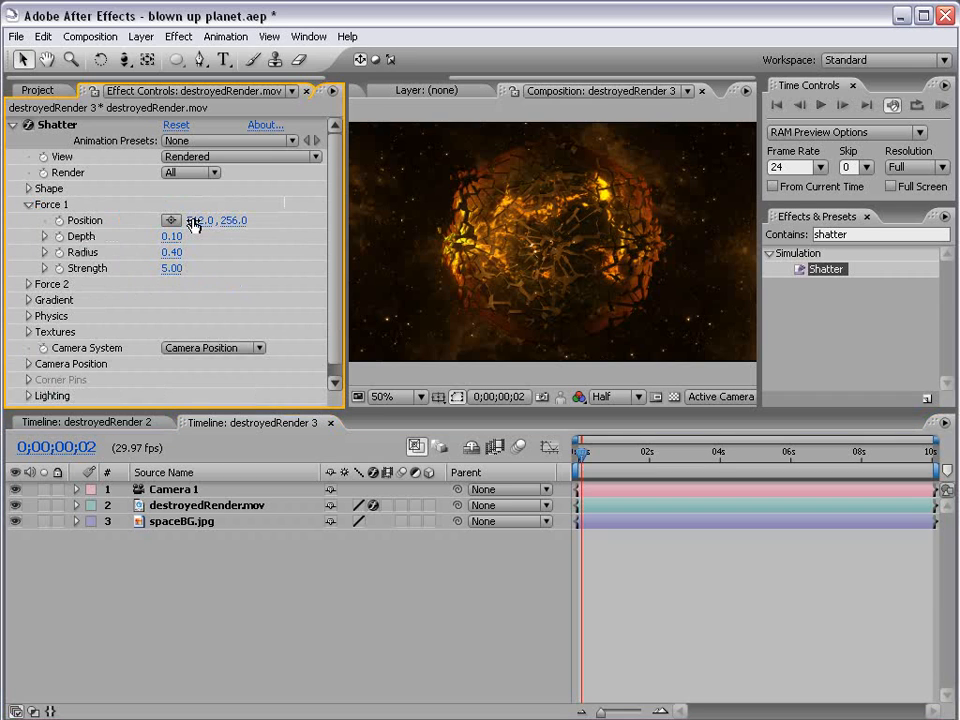
click(28, 284)
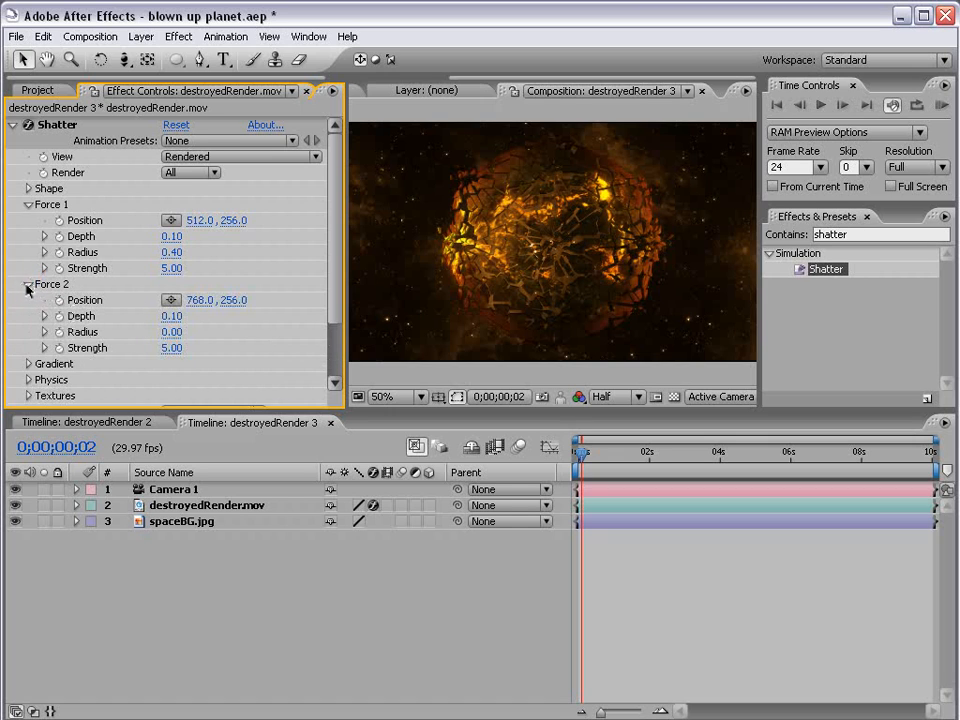
click(28, 285)
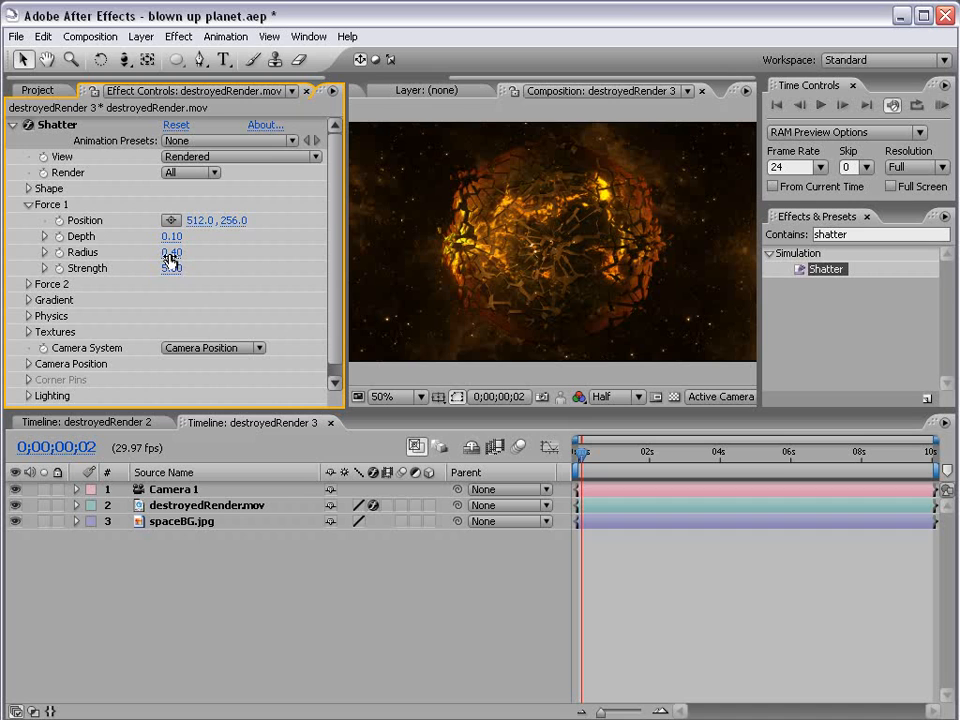
drag(171, 257, 150, 253)
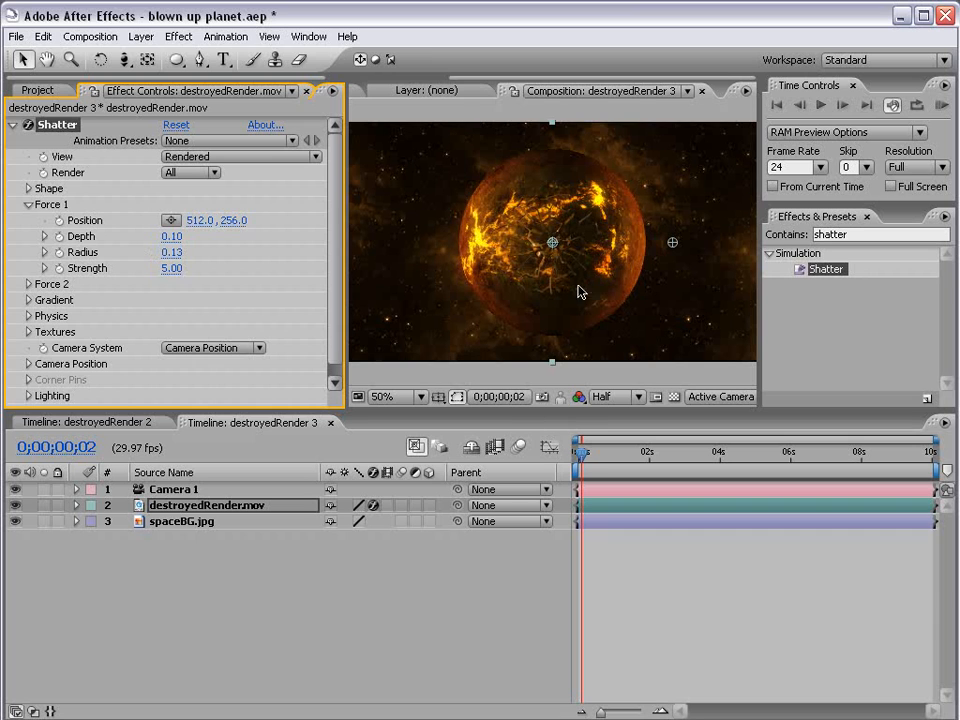
mouse_move(584, 455)
mouse_down()
mouse_move(632, 451)
mouse_move(578, 453)
mouse_move(608, 454)
mouse_move(589, 455)
mouse_up()
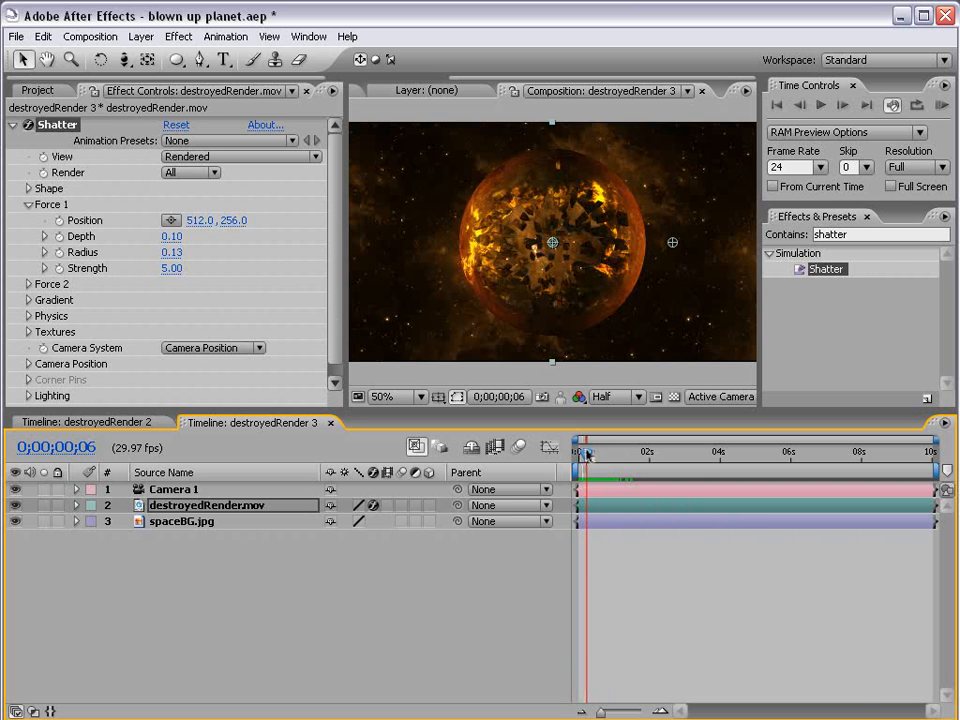
- Set the Force 1 radius to 0.22 and its strength to 8.80, checking the explosion from the first frames
drag(171, 252, 491, 364)
mouse_move(586, 454)
mouse_down()
mouse_move(574, 454)
mouse_move(624, 451)
mouse_move(583, 452)
mouse_up()
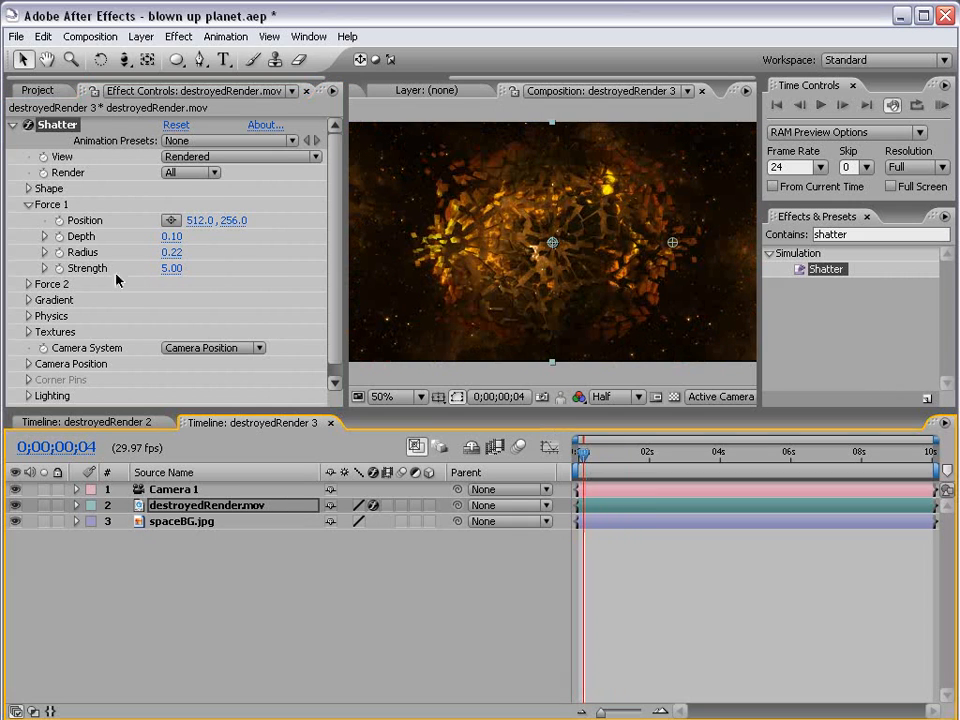
drag(172, 268, 205, 268)
mouse_move(583, 452)
mouse_down()
mouse_move(625, 452)
mouse_move(568, 452)
mouse_up()
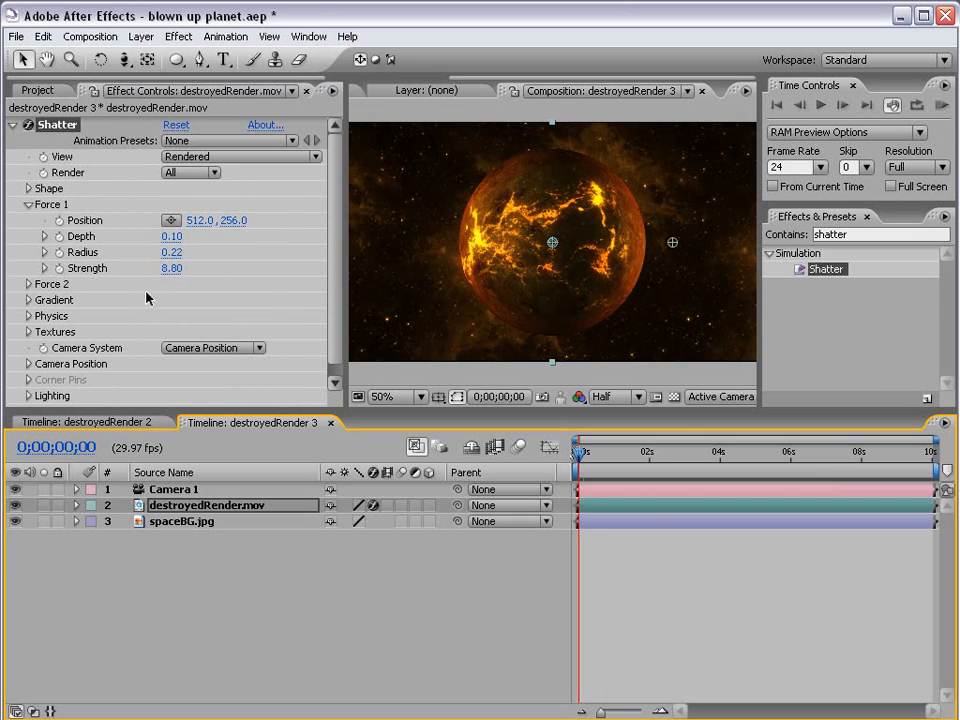
- Move the current time to 2 seconds and set the Force 1 radius to 0
drag(578, 458, 649, 482)
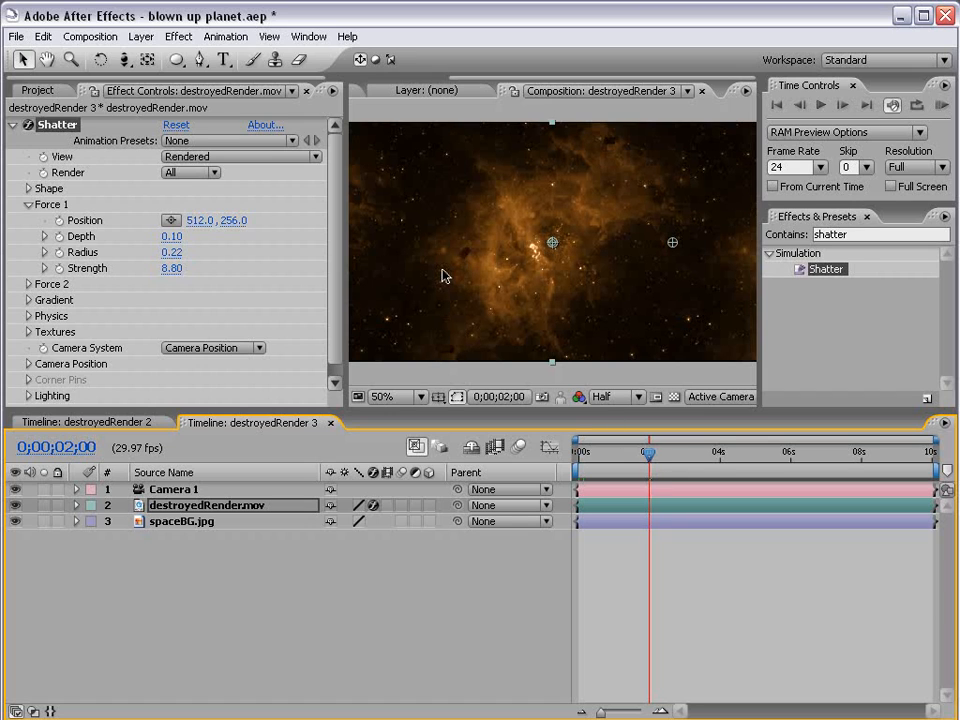
click(172, 252)
text(0)
key(Return)
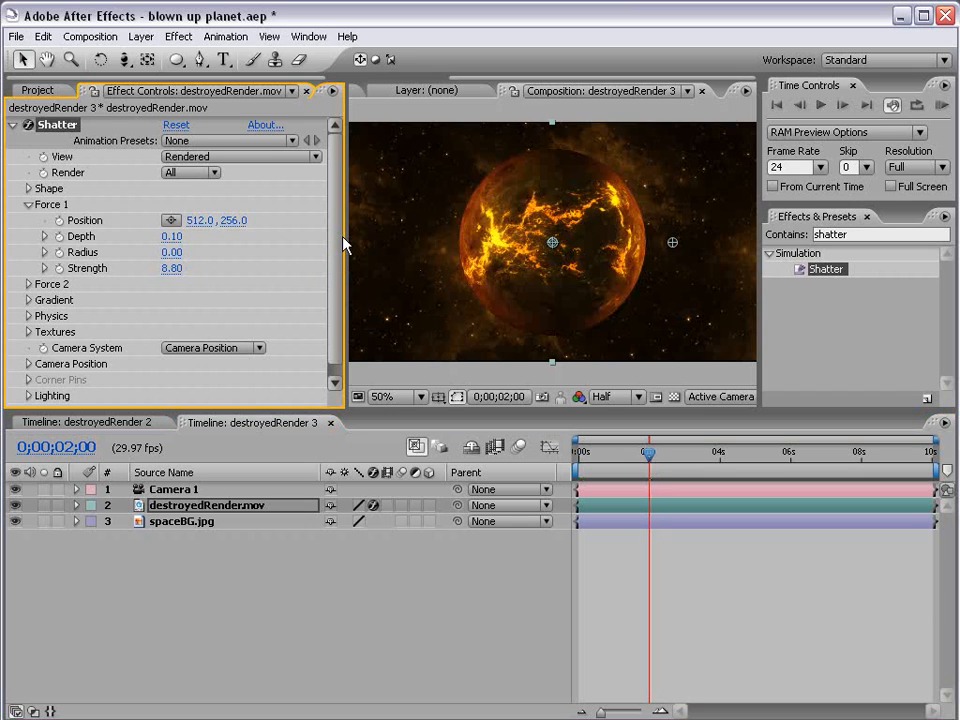
- Keyframe the Force 1 radius at 0 at 2 seconds and 0.28 one frame later, checking the explosion around those frames
click(59, 253)
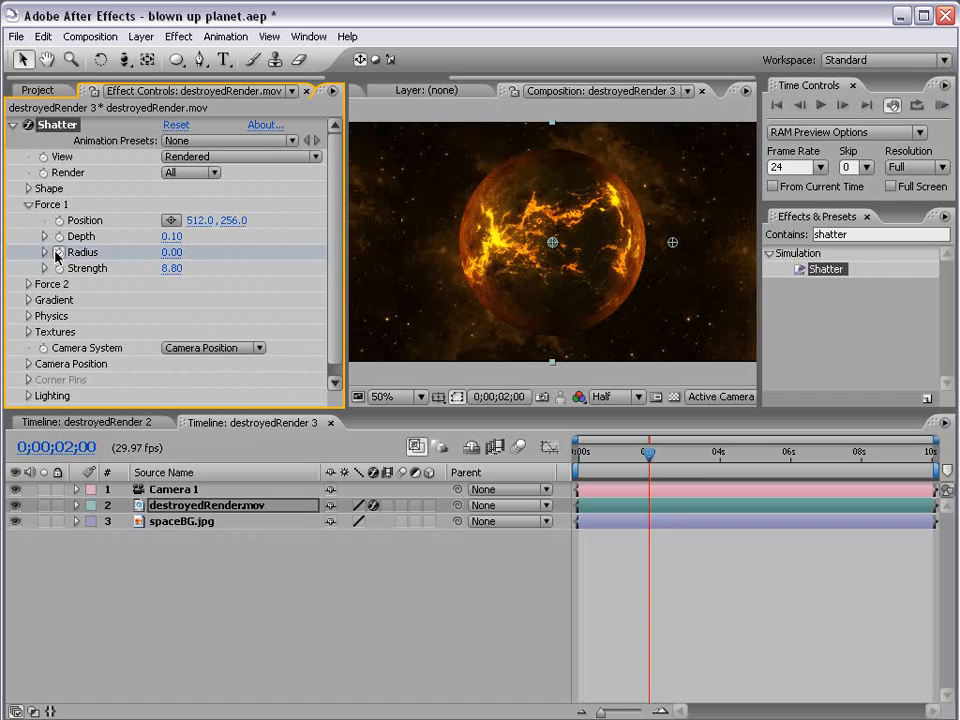
key(Page_Down)
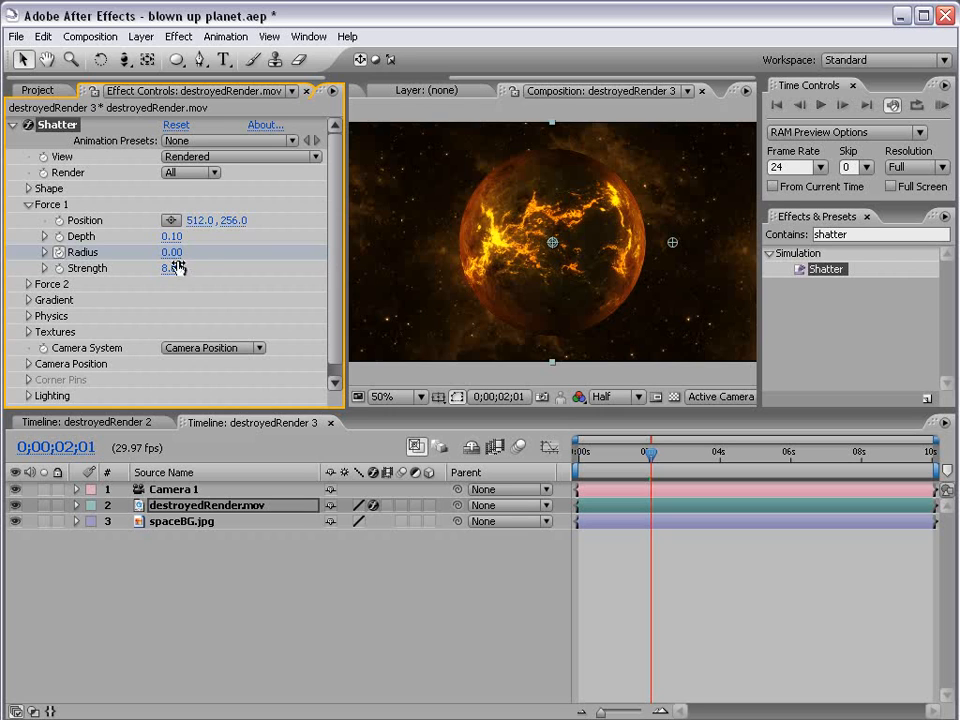
right_click(105, 253)
click(145, 344)
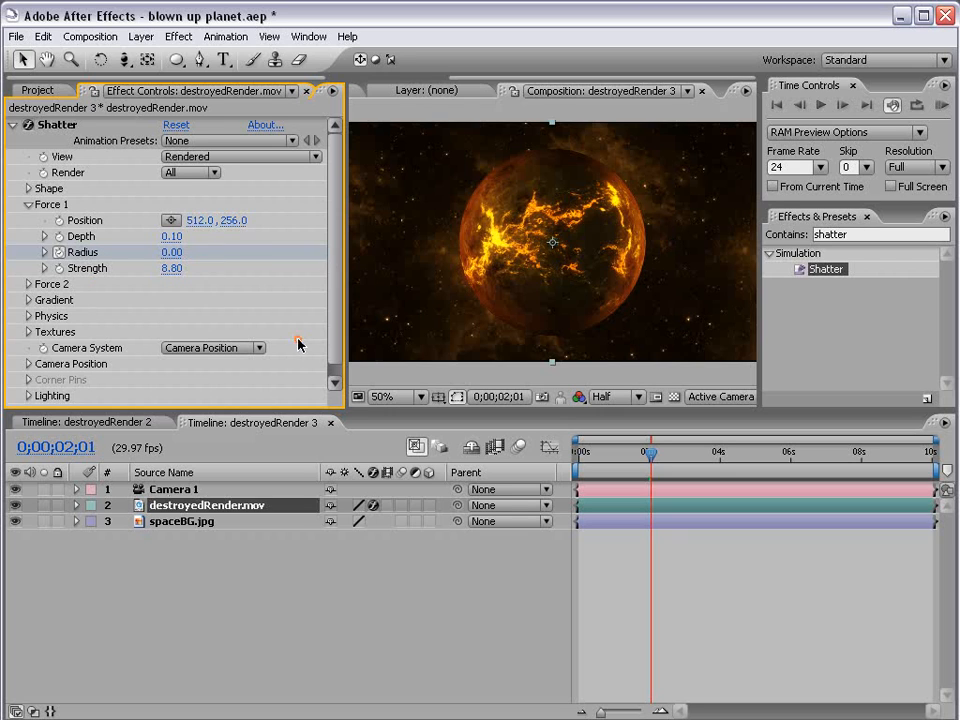
drag(186, 253, 175, 270)
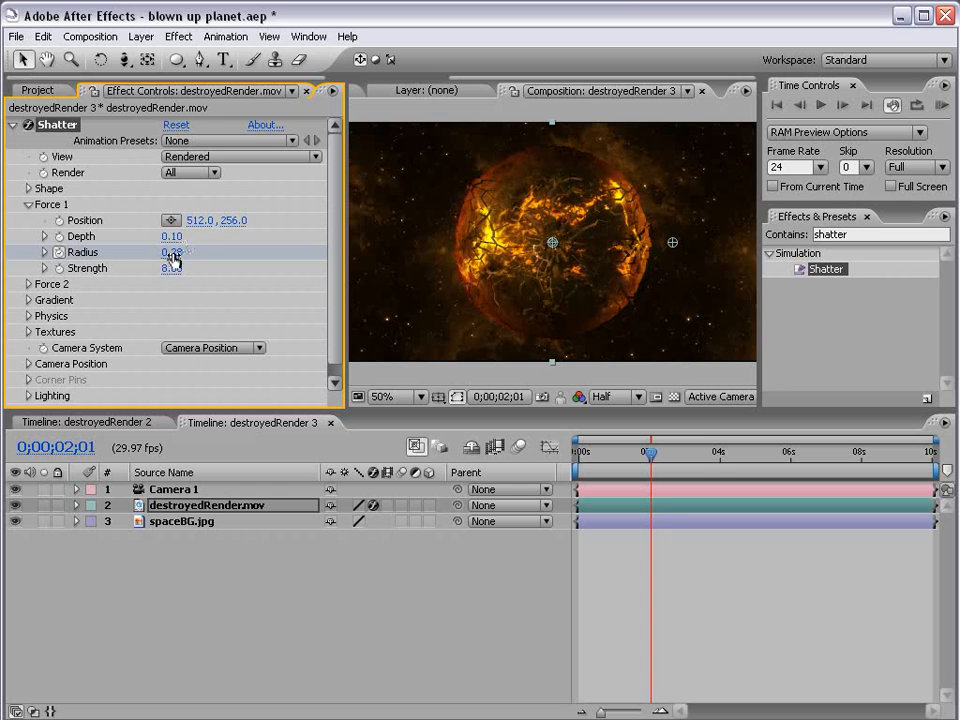
click(665, 613)
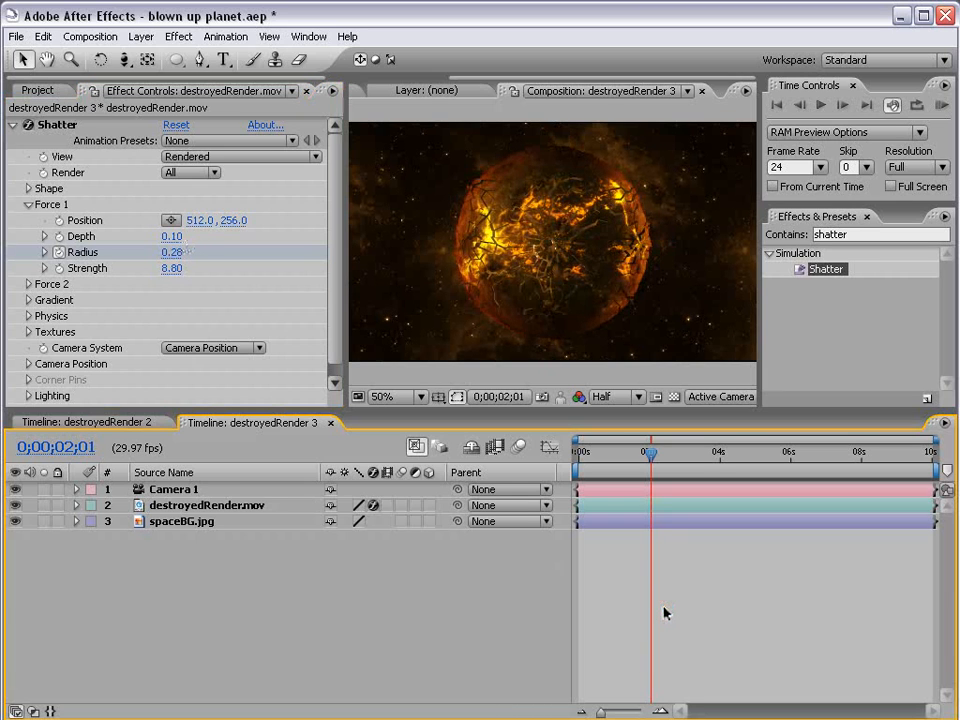
drag(632, 455, 656, 463)
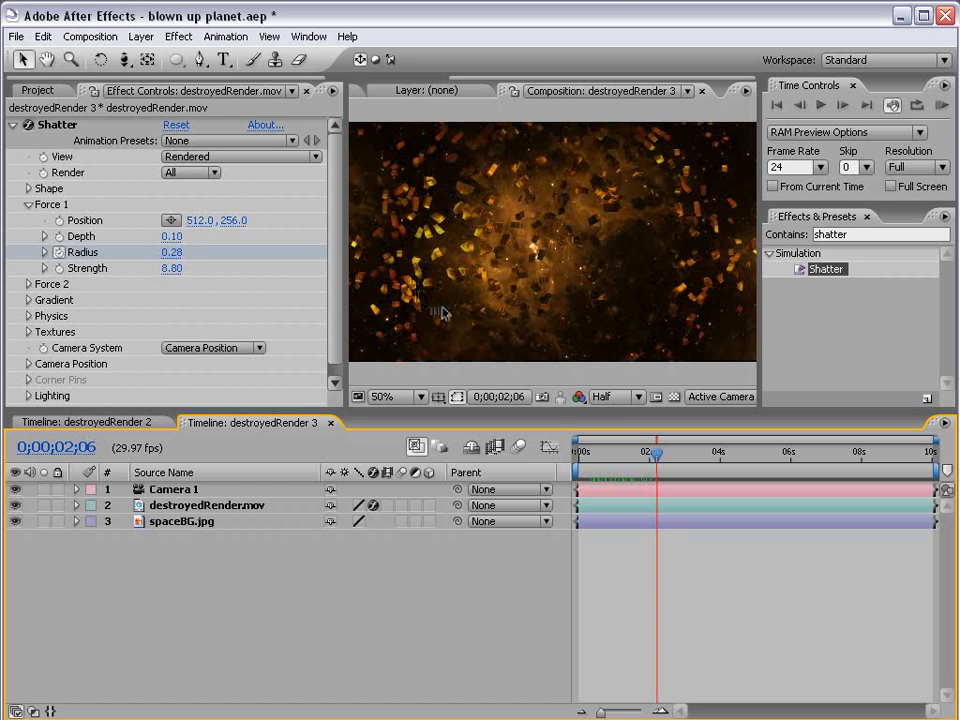
mouse_move(645, 457)
mouse_down()
mouse_move(695, 461)
mouse_move(644, 457)
mouse_up()
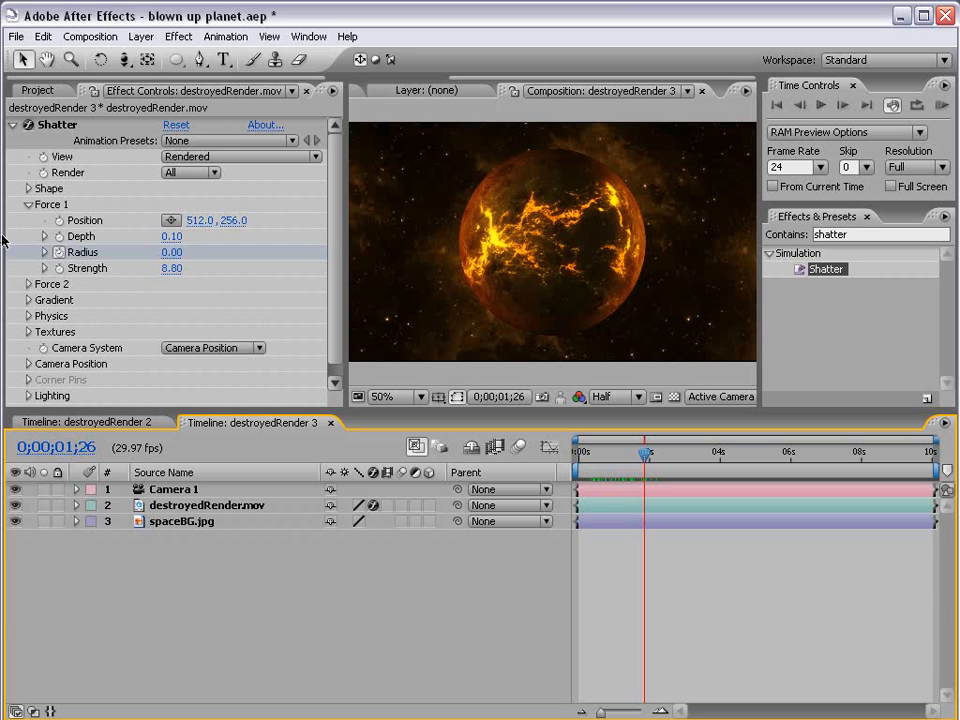
- Set the Shatter effect's Physics gravity to 1 and check the frames leading into the explosion
click(28, 205)
click(28, 220)
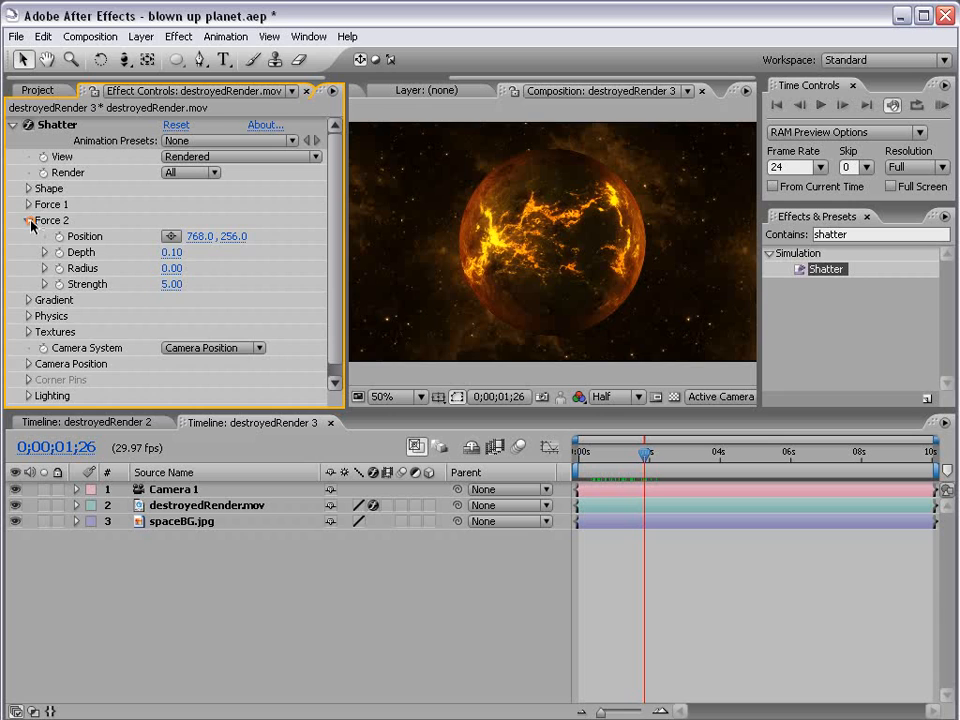
click(29, 221)
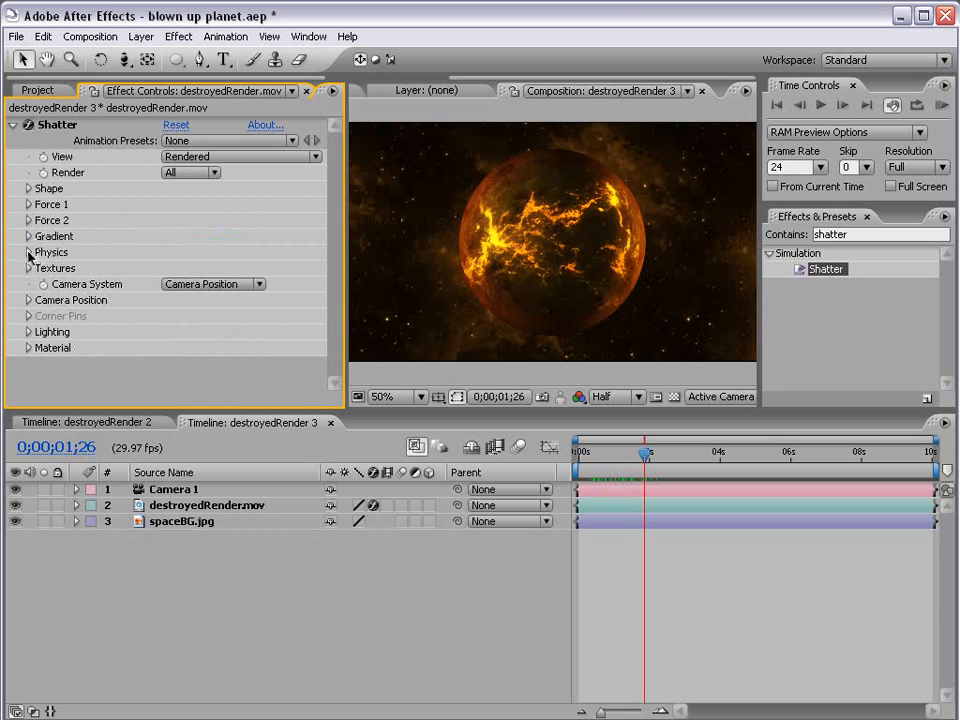
click(29, 253)
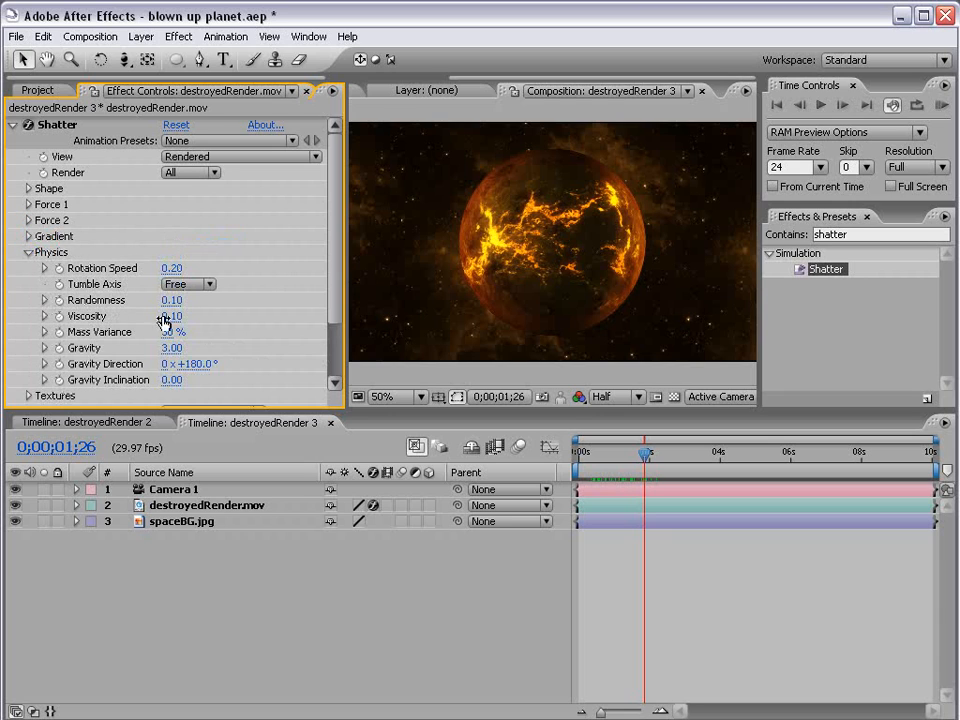
click(166, 348)
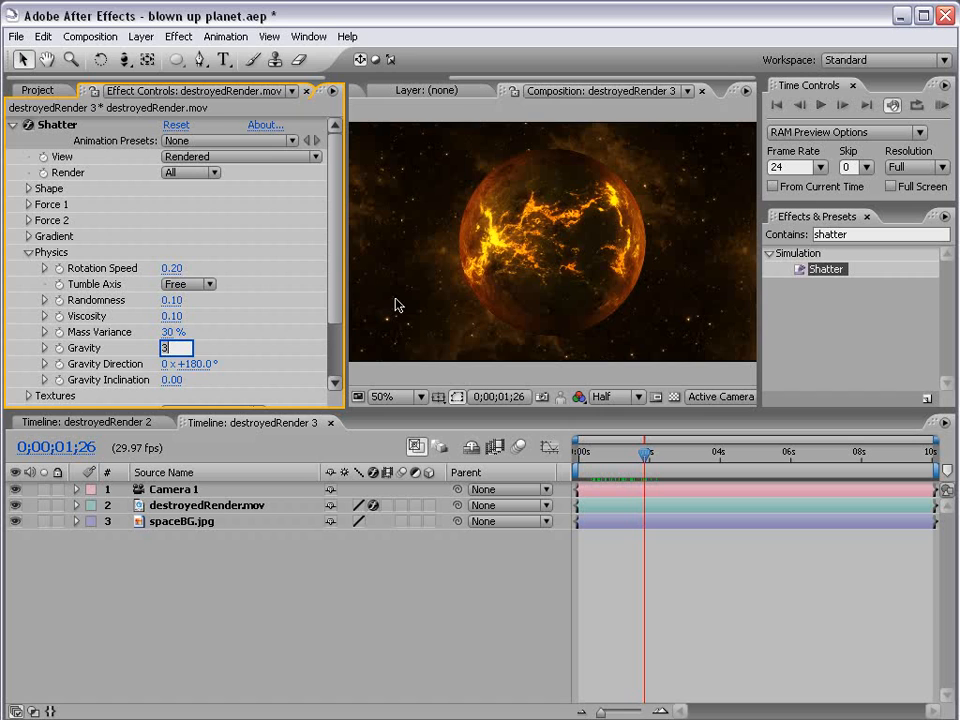
key(BackSpace)
text(1)
key(Return)
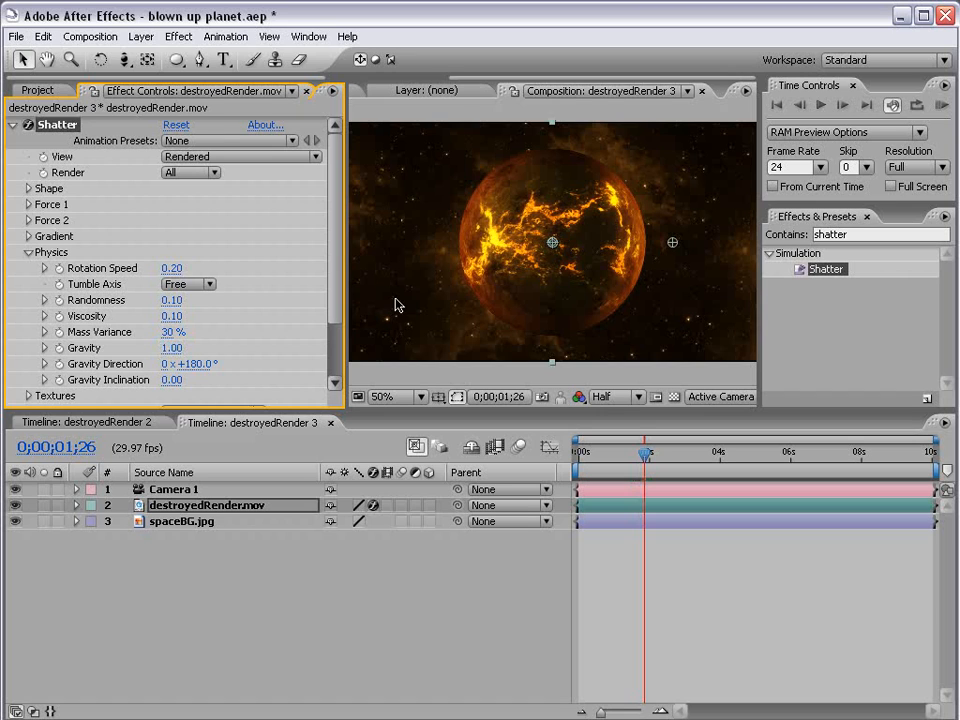
drag(623, 453, 651, 452)
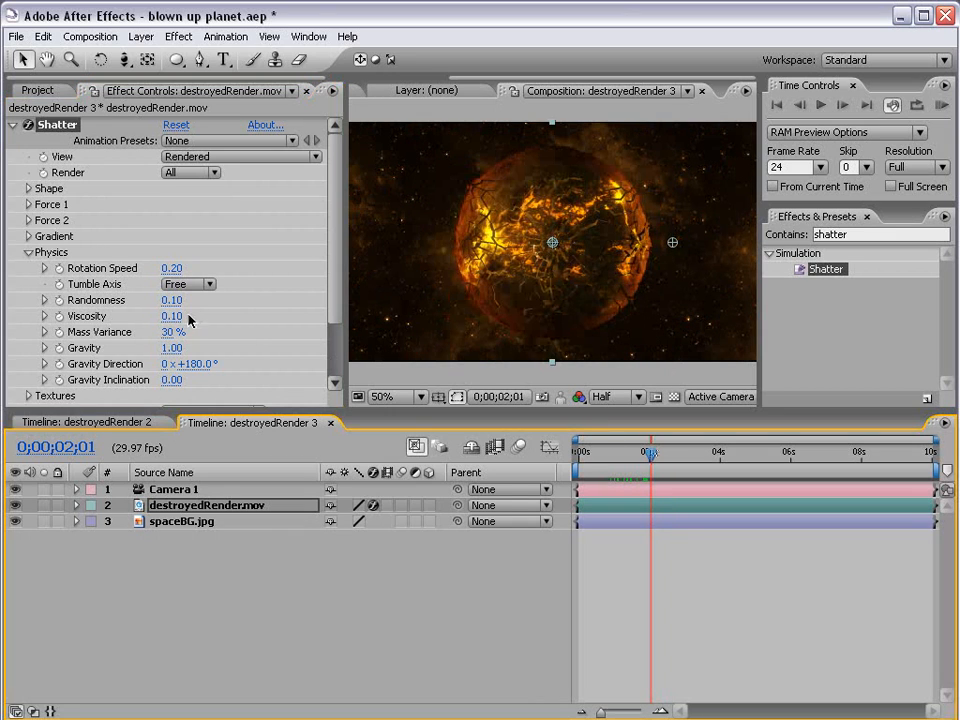
- Try a Shatter viscosity of 0.44 on the explosion up to 0;00;02;24, and set it back to 0.1
drag(170, 316, 204, 316)
click(650, 440)
drag(643, 458, 676, 466)
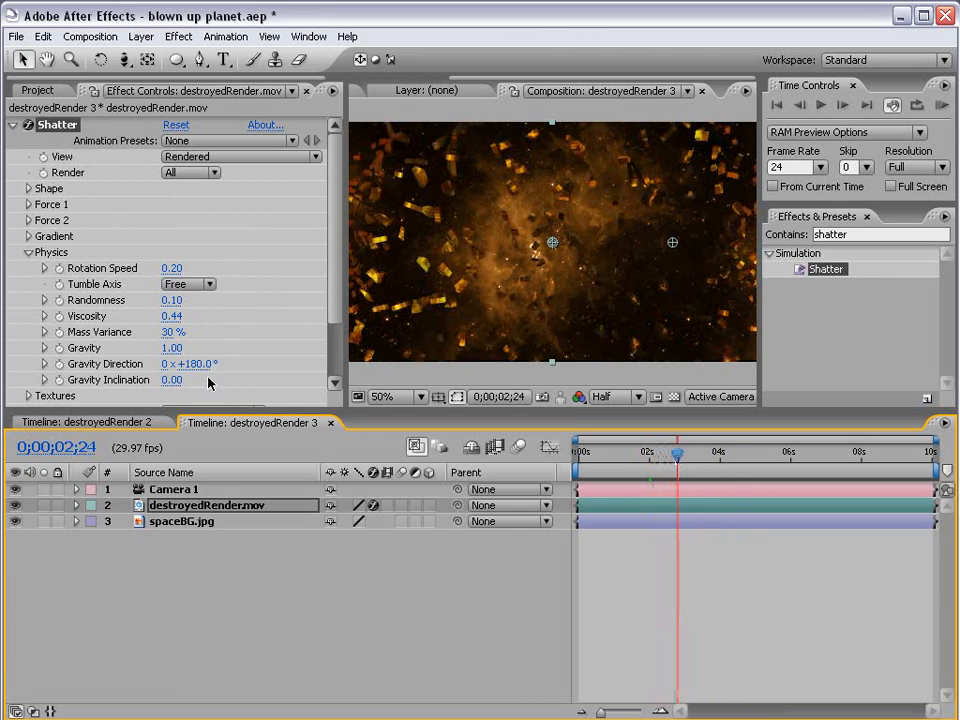
click(173, 316)
text(0.1)
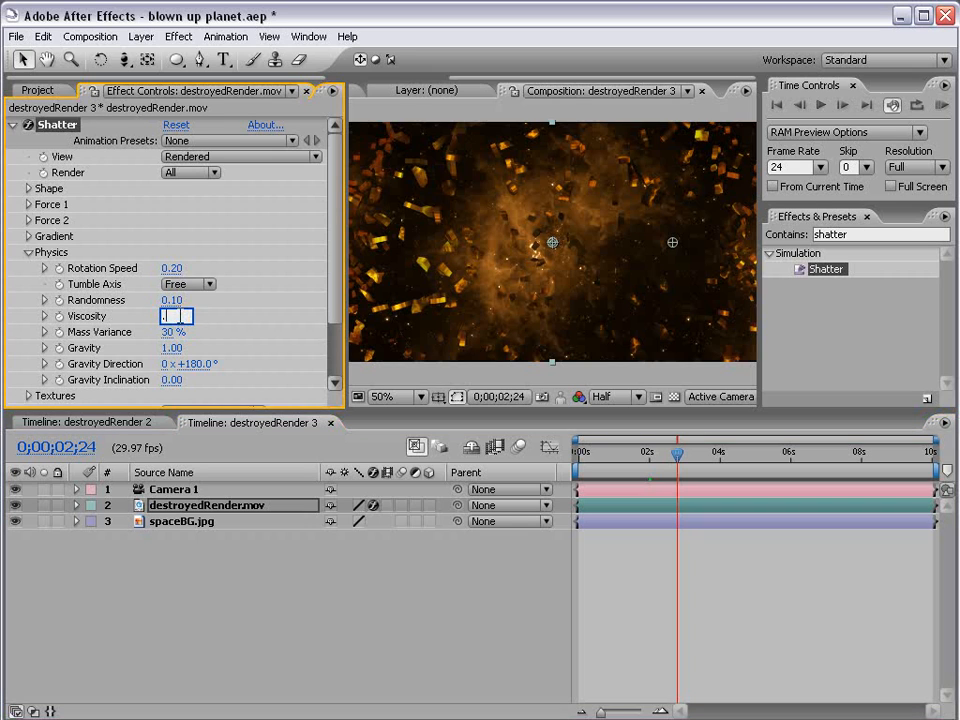
key(Return)
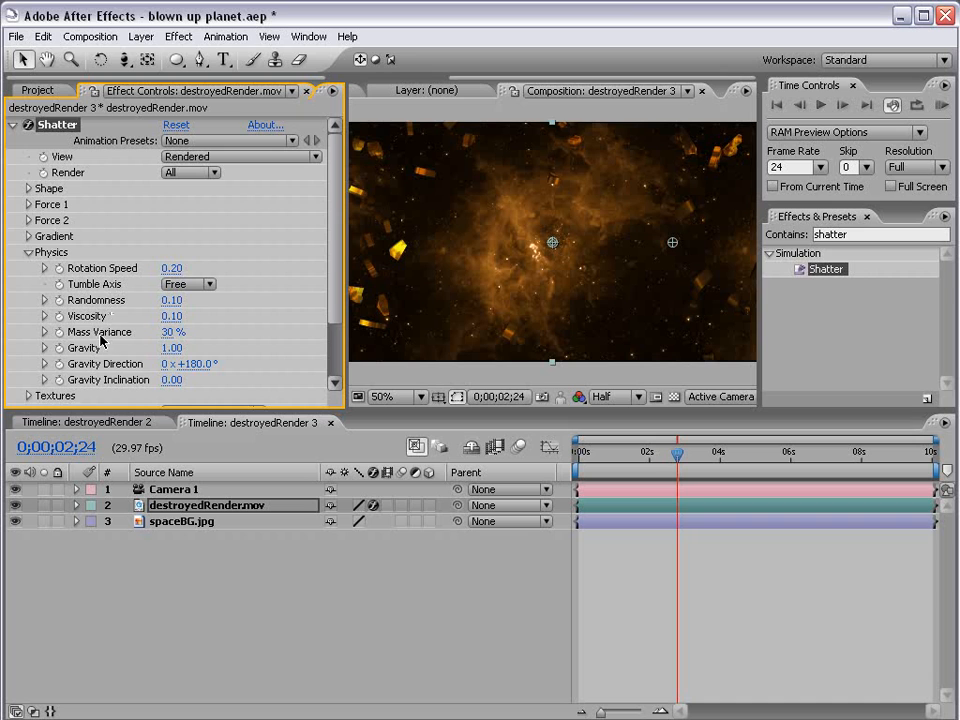
- Set the Shatter effect's mass variance to 42 % at 0;00;02;04 and check the scattering pieces up to 0;00;02;06
click(653, 458)
mouse_move(653, 460)
mouse_down()
mouse_move(643, 460)
mouse_move(654, 462)
mouse_up()
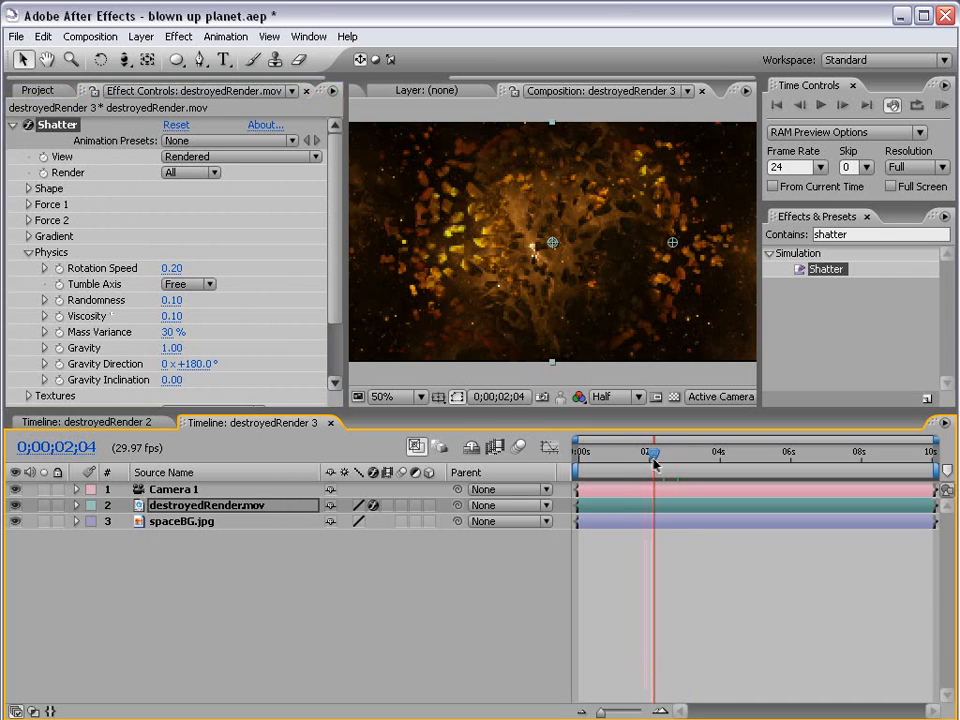
mouse_move(172, 331)
mouse_down()
mouse_move(202, 322)
mouse_move(142, 322)
mouse_move(172, 326)
mouse_up()
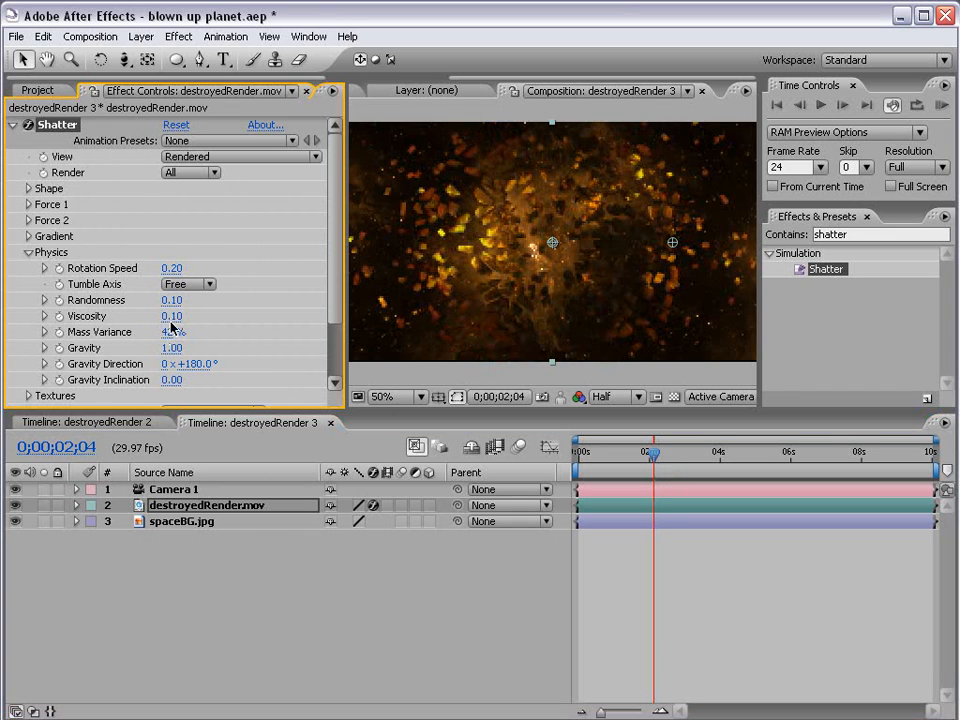
mouse_move(648, 455)
mouse_down()
mouse_move(639, 455)
mouse_move(667, 455)
mouse_move(657, 455)
mouse_up()
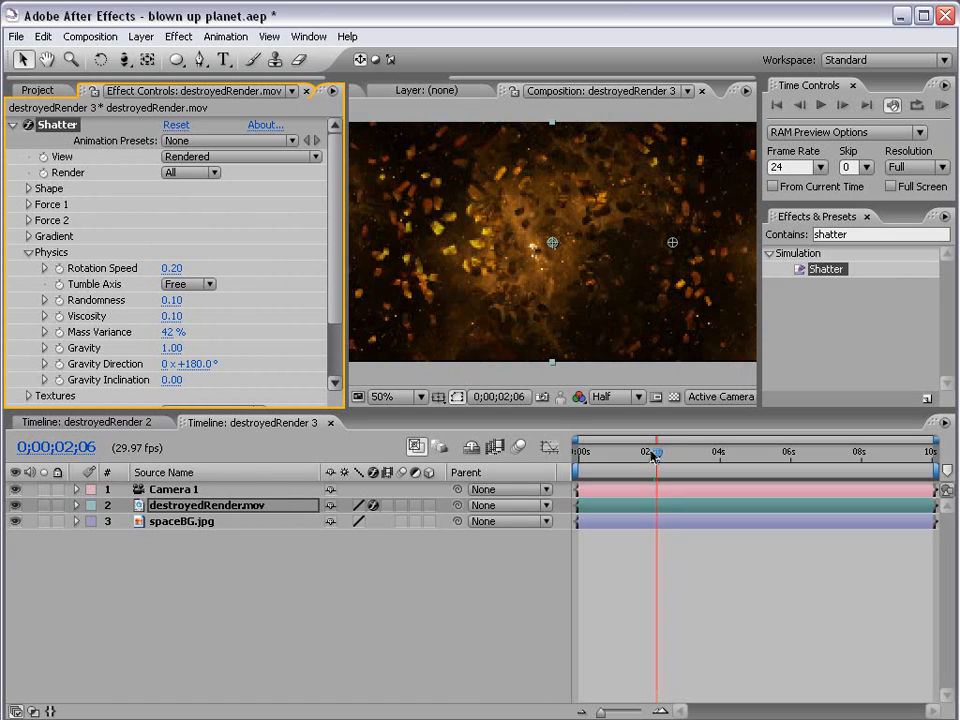
- Try an extrusion depth of 0.90 for the shattered pieces, and set it back to 0.2
click(28, 188)
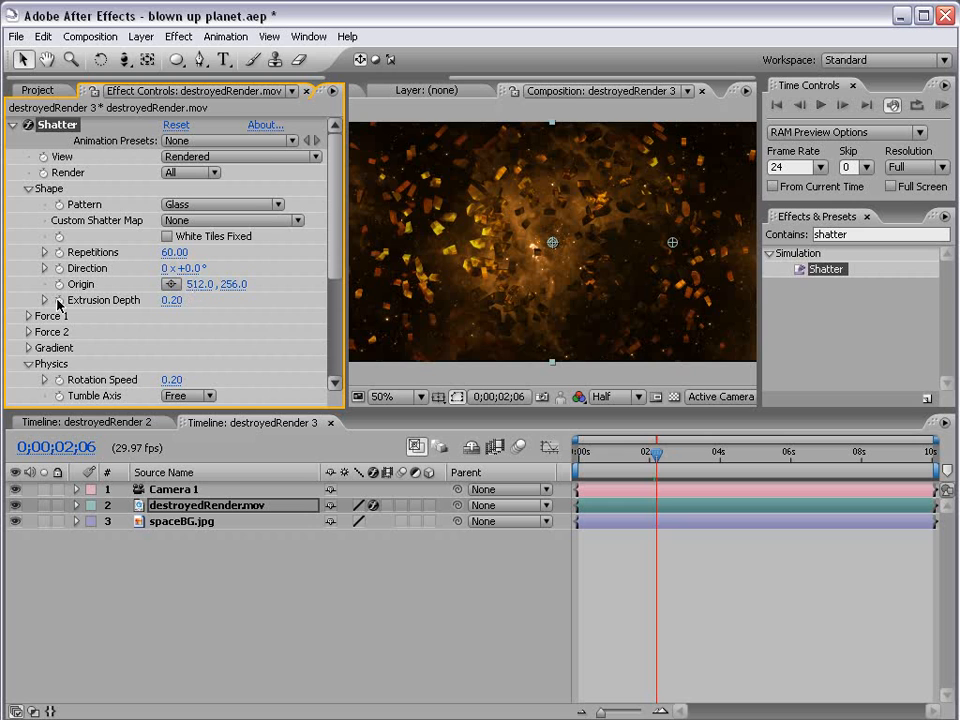
drag(171, 300, 239, 296)
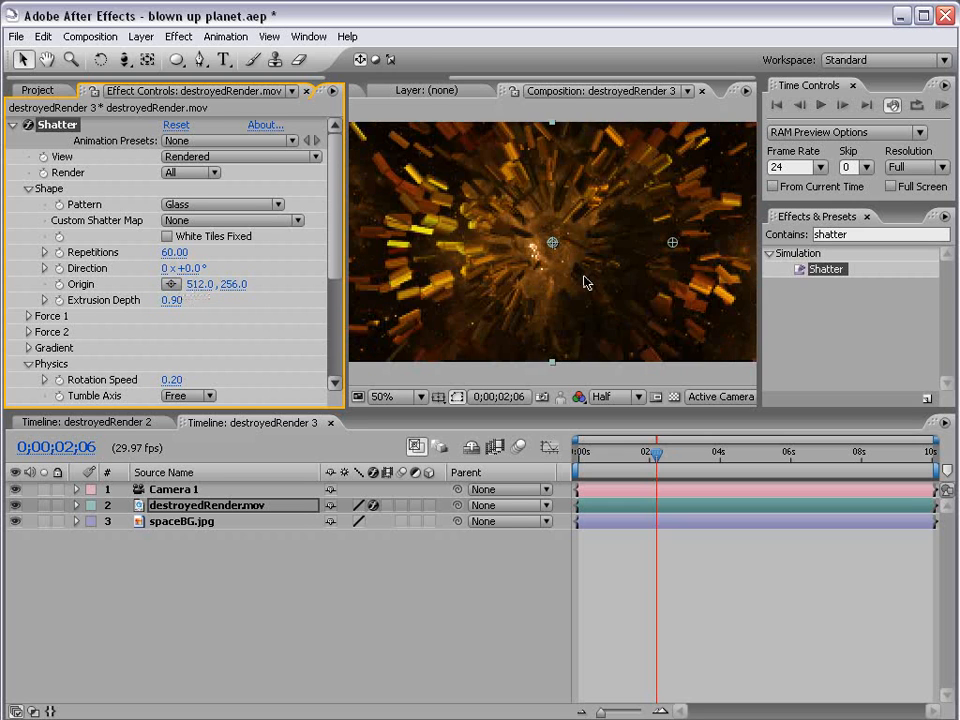
click(173, 302)
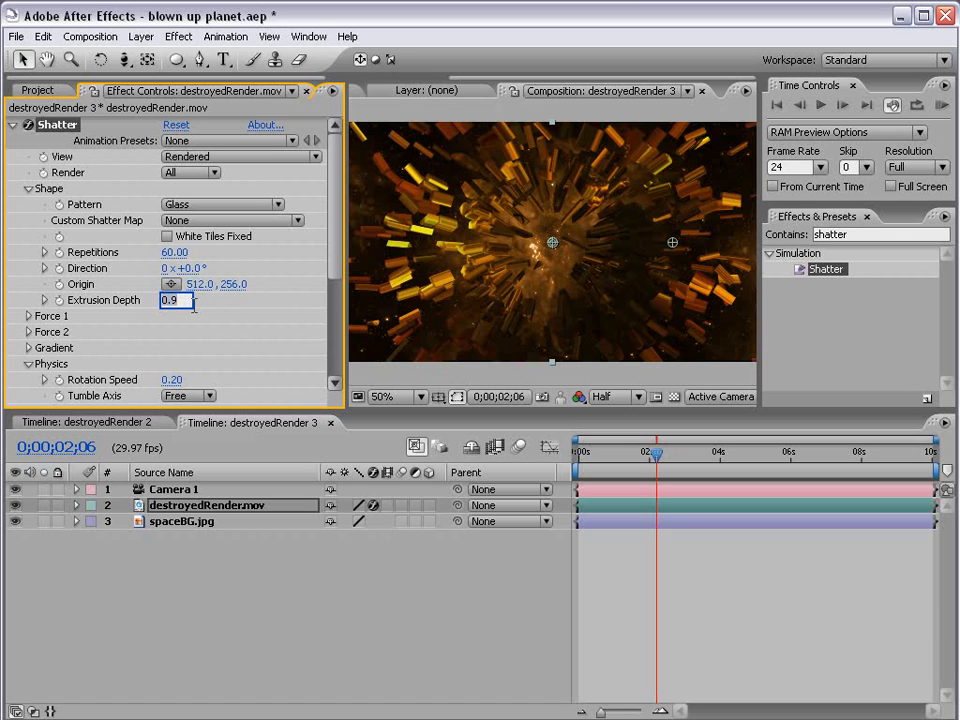
text(0.2)
key(Return)
right_click(106, 303)
click(139, 395)
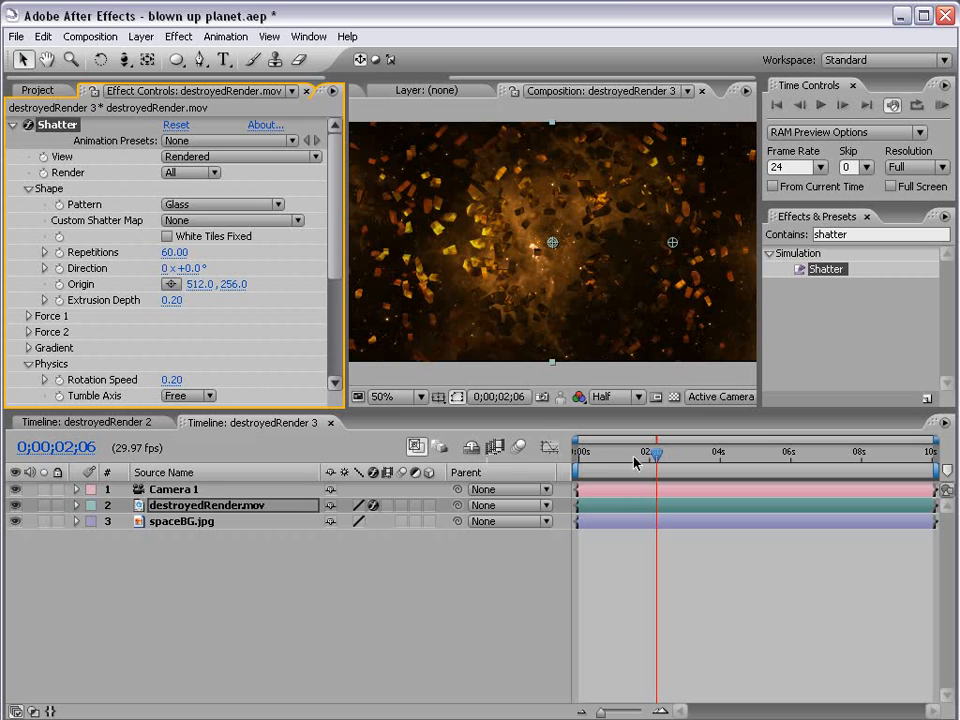
click(28, 189)
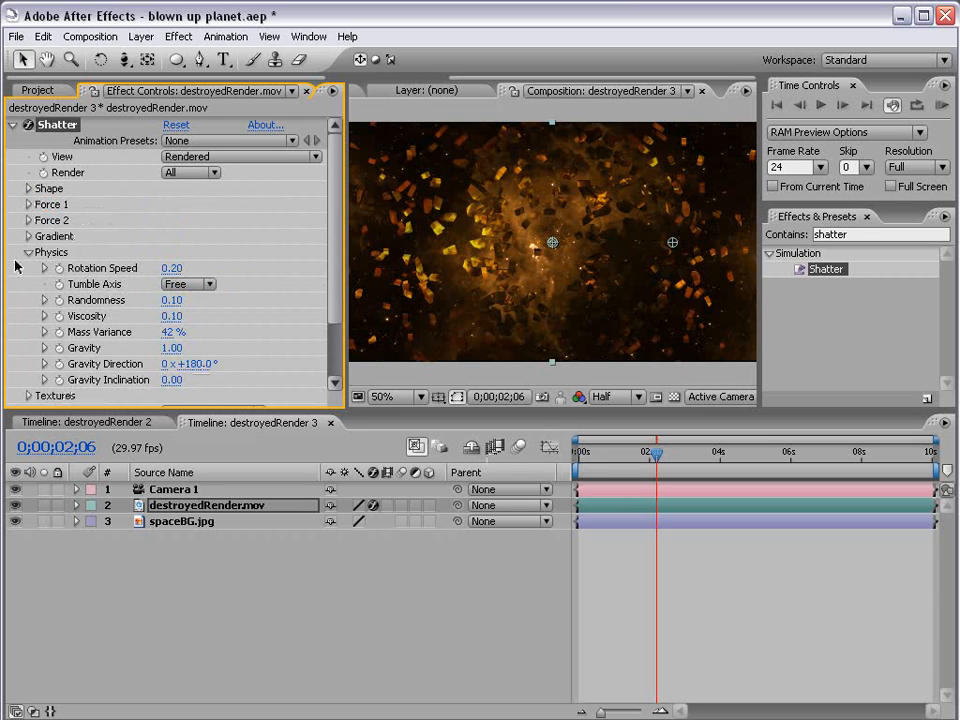
- Try an X rotation of -39° in Shatter's own camera position settings, and undo it
click(29, 252)
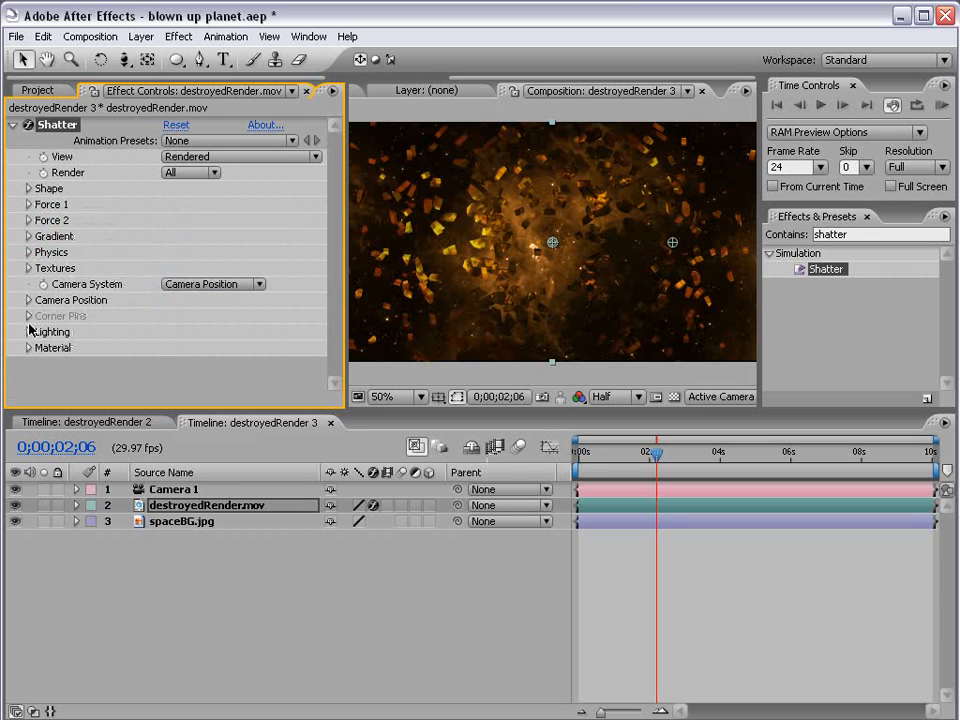
click(27, 300)
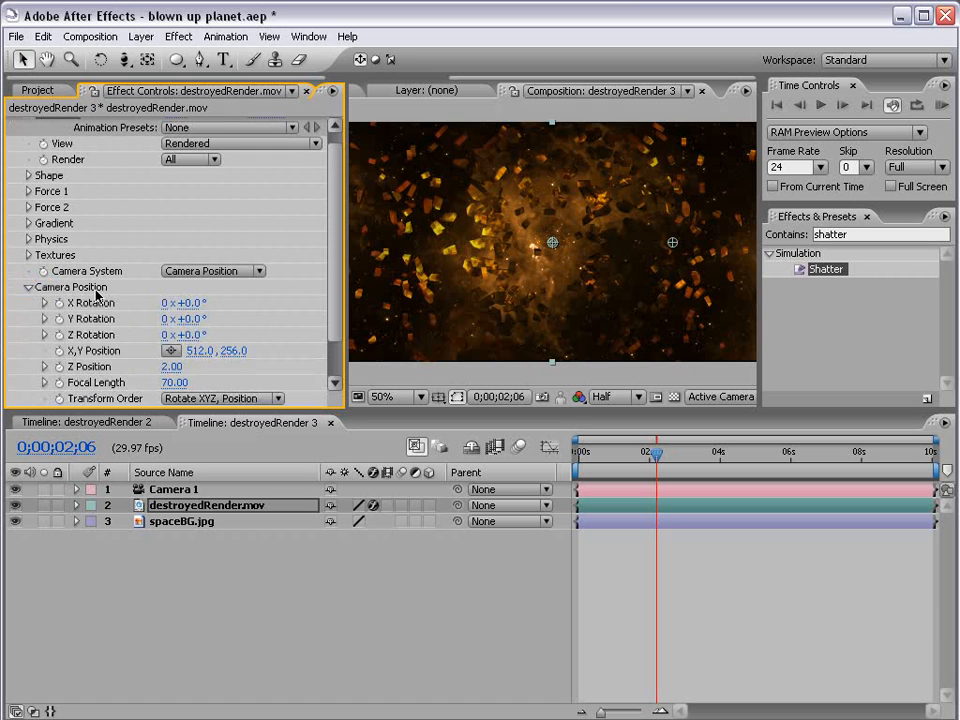
scroll(332, 303, down, 1)
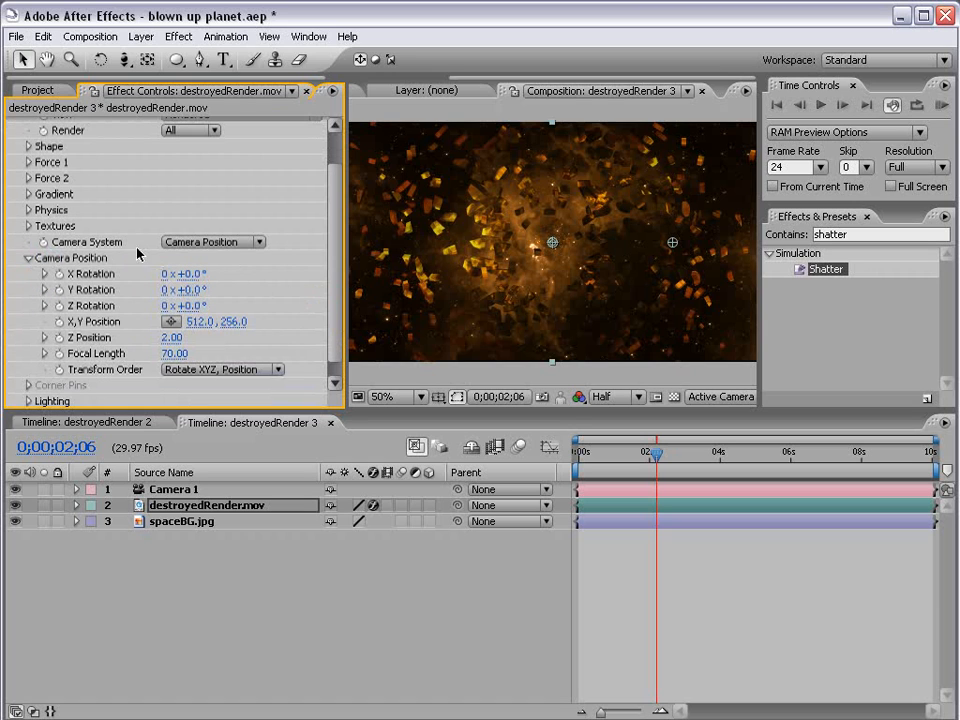
drag(199, 273, 163, 269)
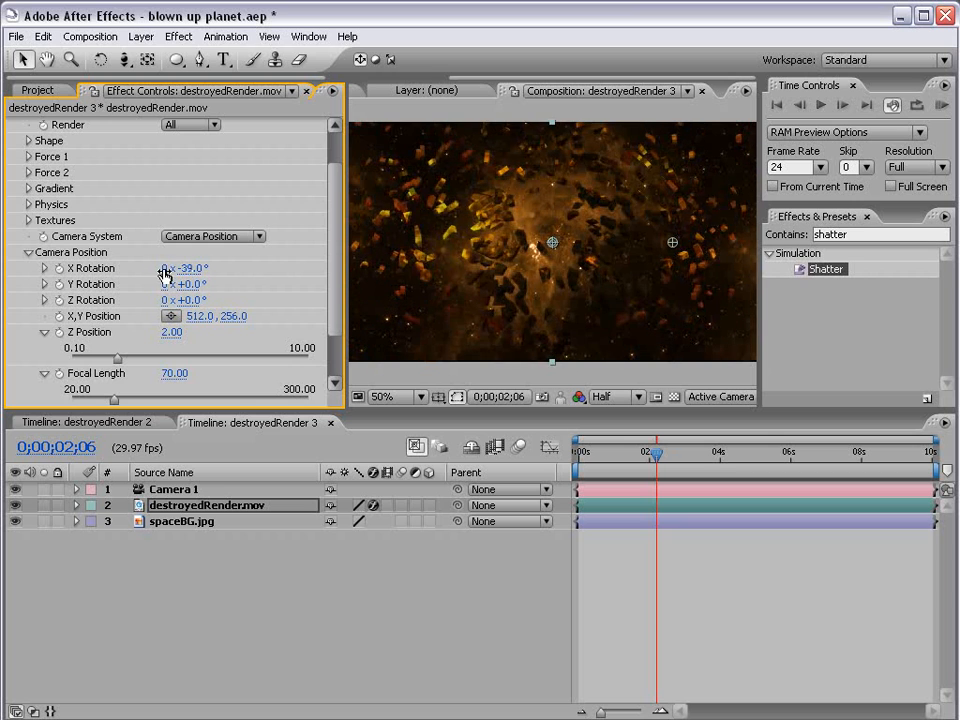
key(ctrl+z)
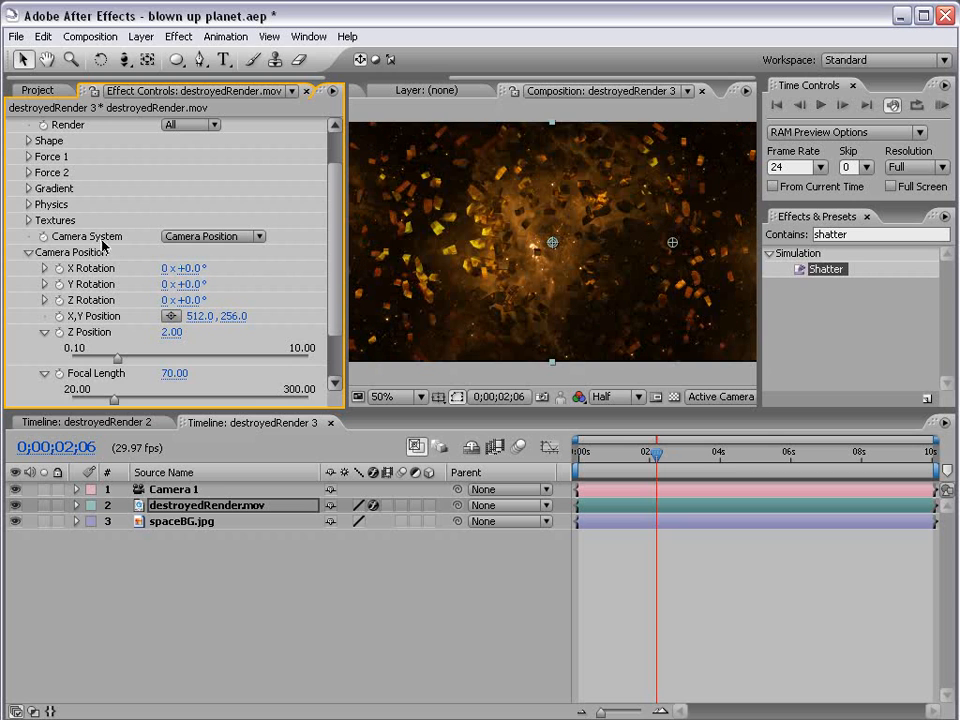
- Set Shatter's camera system to Comp Camera and try orbiting the composition camera around the explosion
click(195, 236)
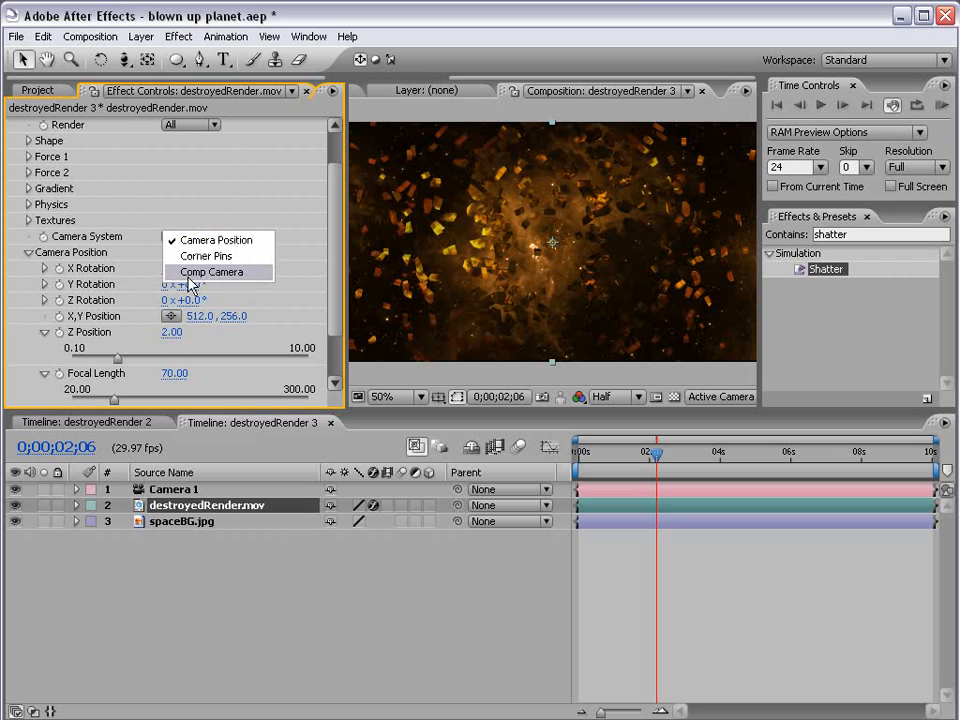
click(234, 278)
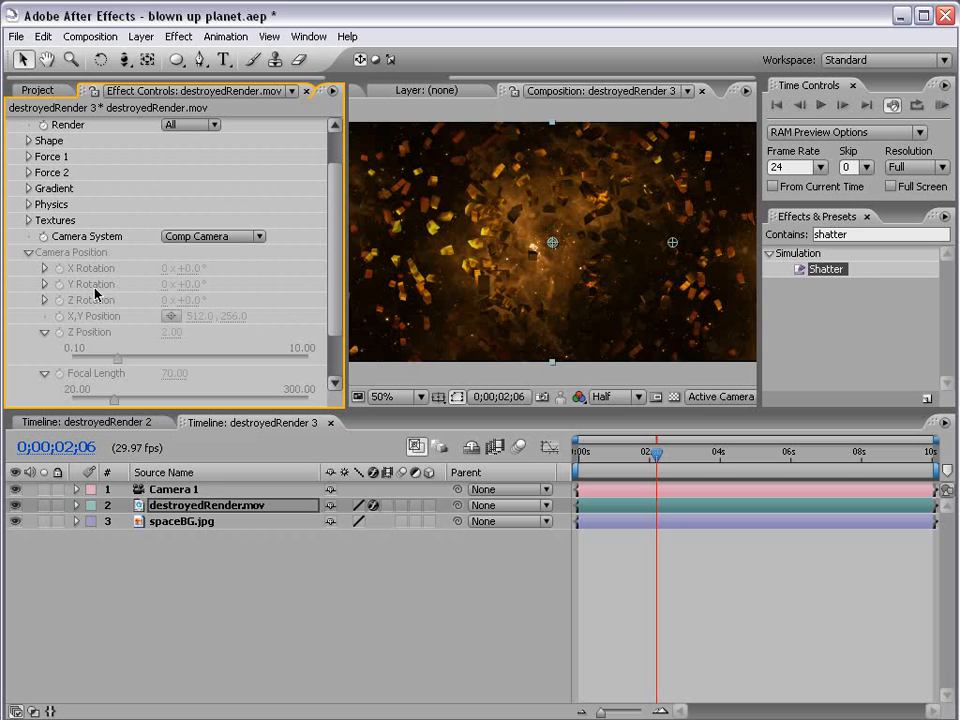
click(124, 59)
drag(449, 224, 571, 260)
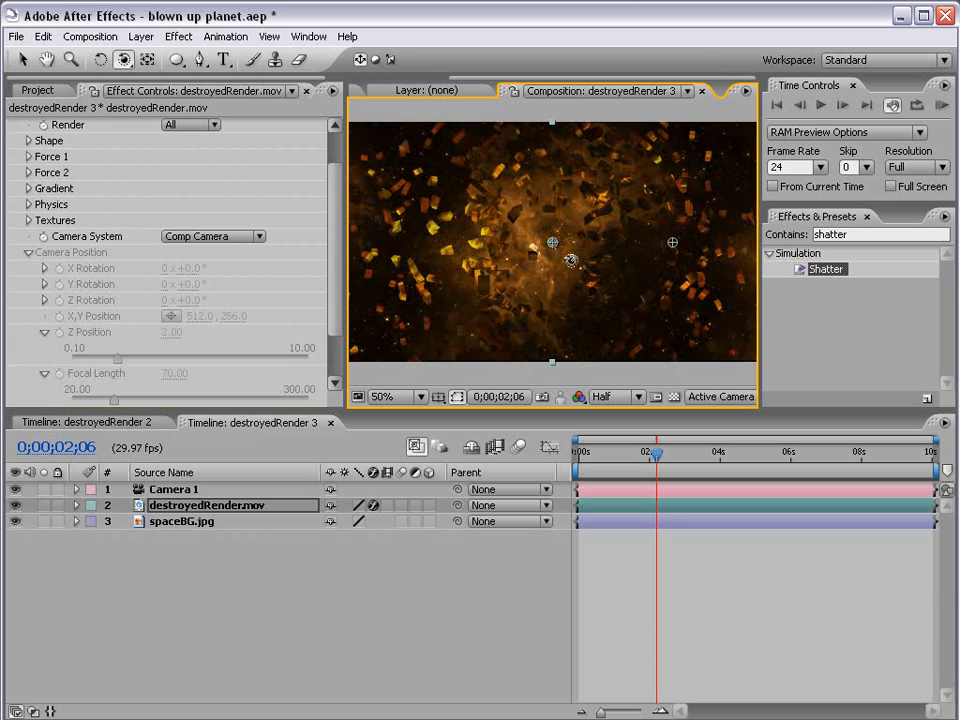
- Set the Shatter effect's ambient light to 0.57 in its lighting settings
click(28, 253)
click(28, 331)
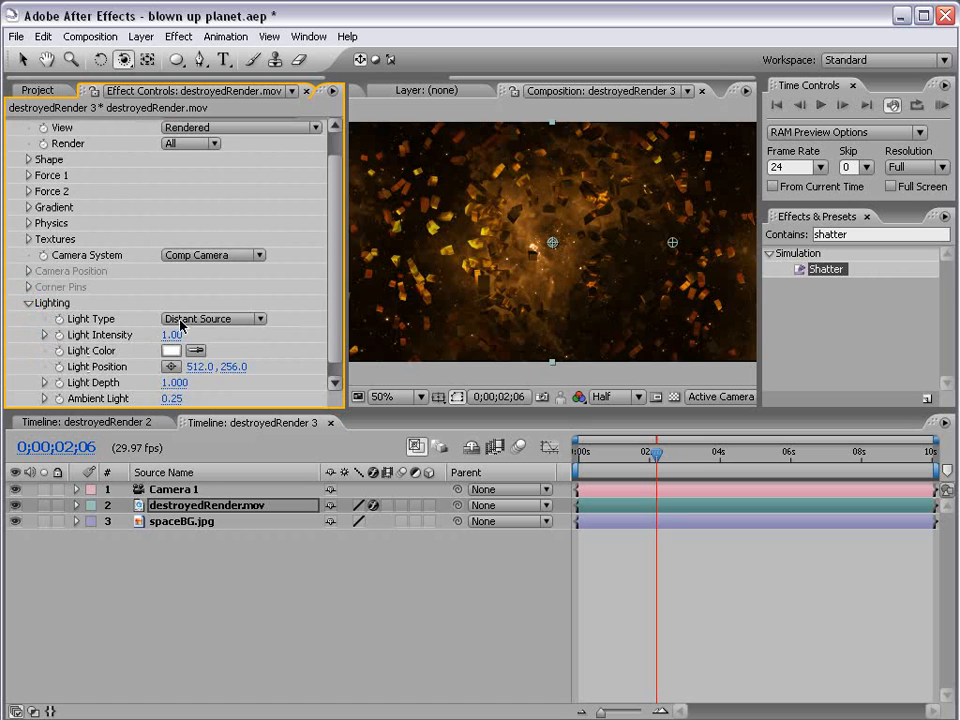
scroll(336, 304, down, 1)
drag(177, 382, 251, 371)
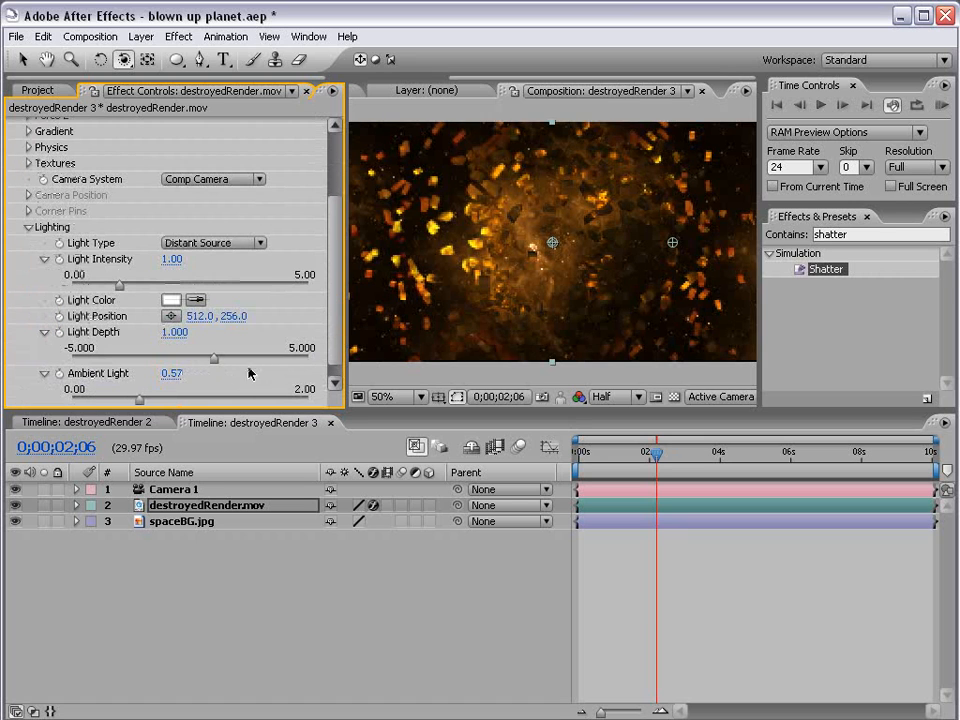
scroll(337, 313, down, 1)
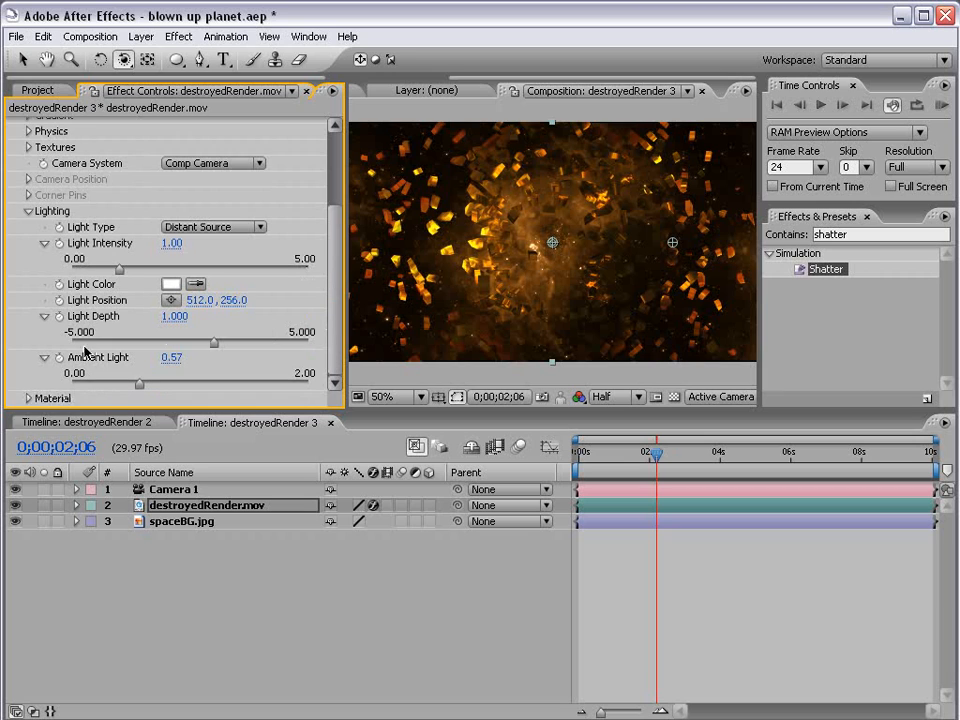
- Lower the Shatter effect's ambient light further in its lighting settings and check the result just after 2 seconds
click(29, 212)
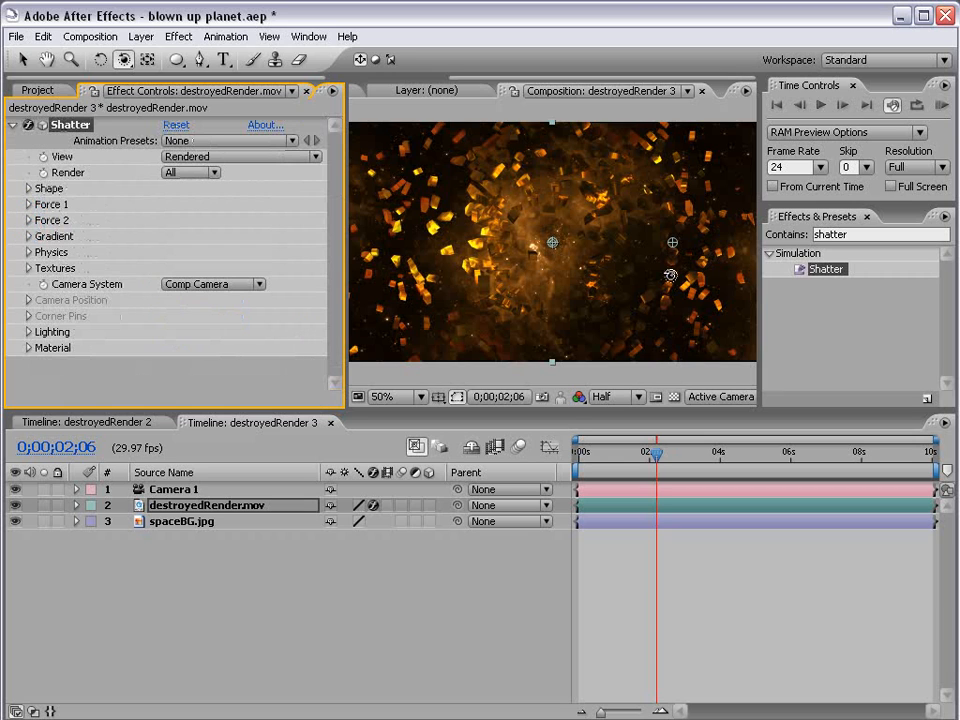
mouse_move(655, 455)
mouse_down()
mouse_move(626, 463)
mouse_move(658, 463)
mouse_move(642, 463)
mouse_up()
scroll(584, 282, up, 1)
scroll(584, 282, down, 1)
click(27, 332)
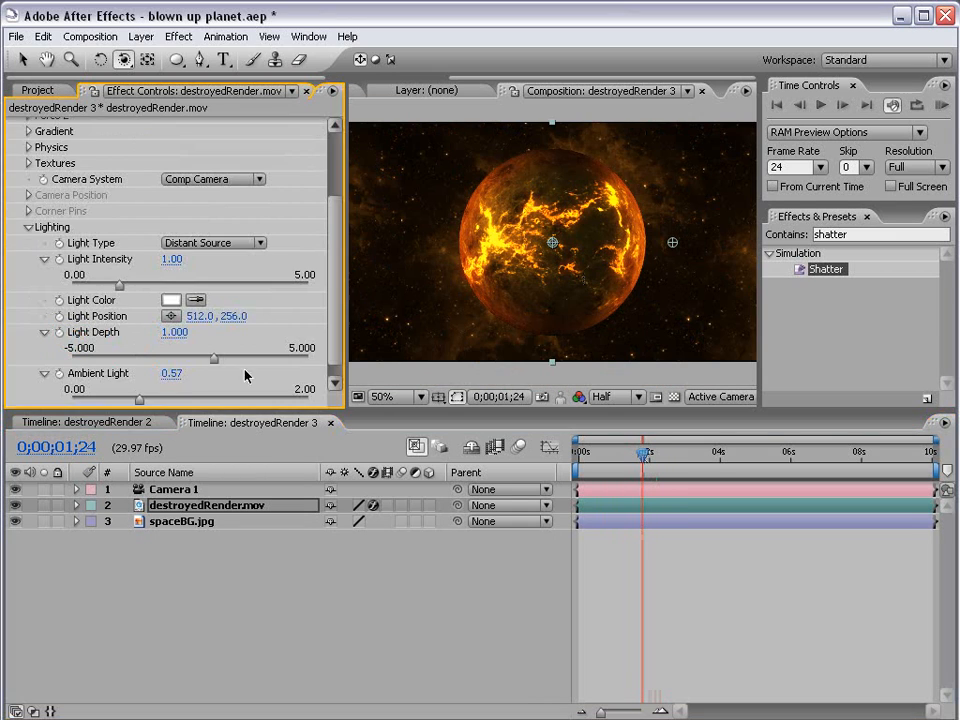
drag(140, 403, 113, 401)
click(627, 613)
mouse_move(642, 453)
mouse_down()
mouse_move(664, 461)
mouse_move(651, 461)
mouse_up()
- Preview Explosion_01.mov, add it to the centre of the composition and make it a 3D layer
click(30, 92)
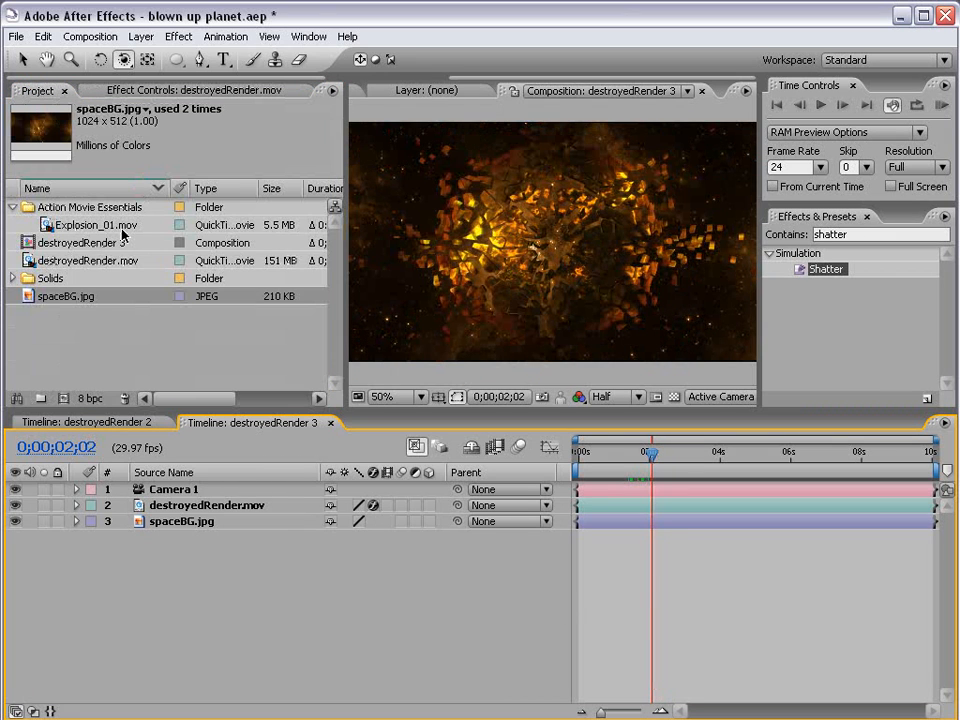
click(88, 224)
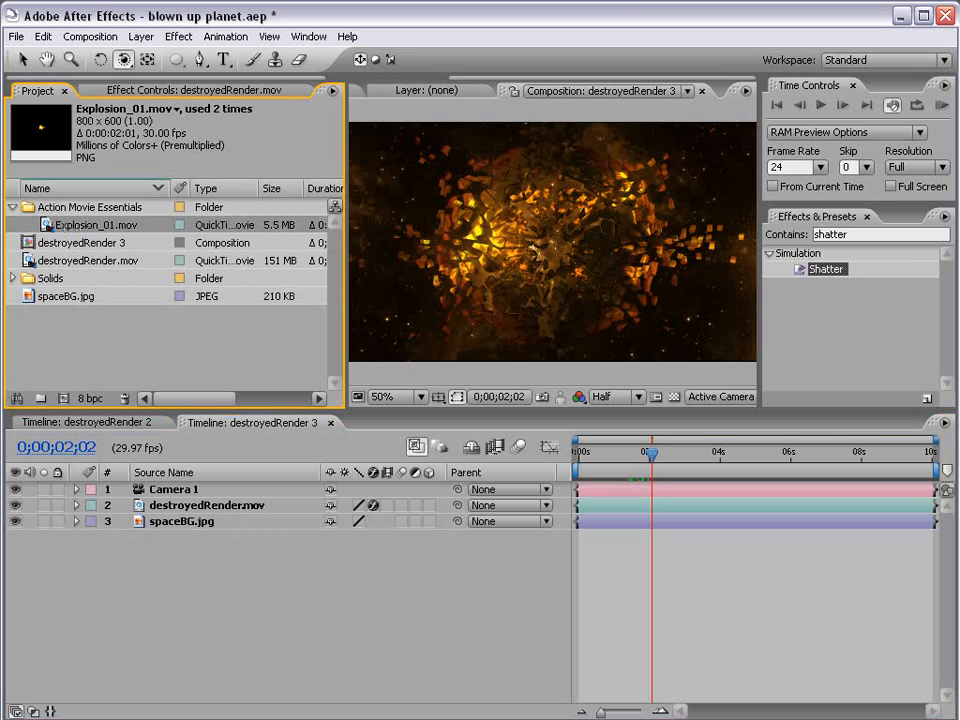
double_click(88, 224)
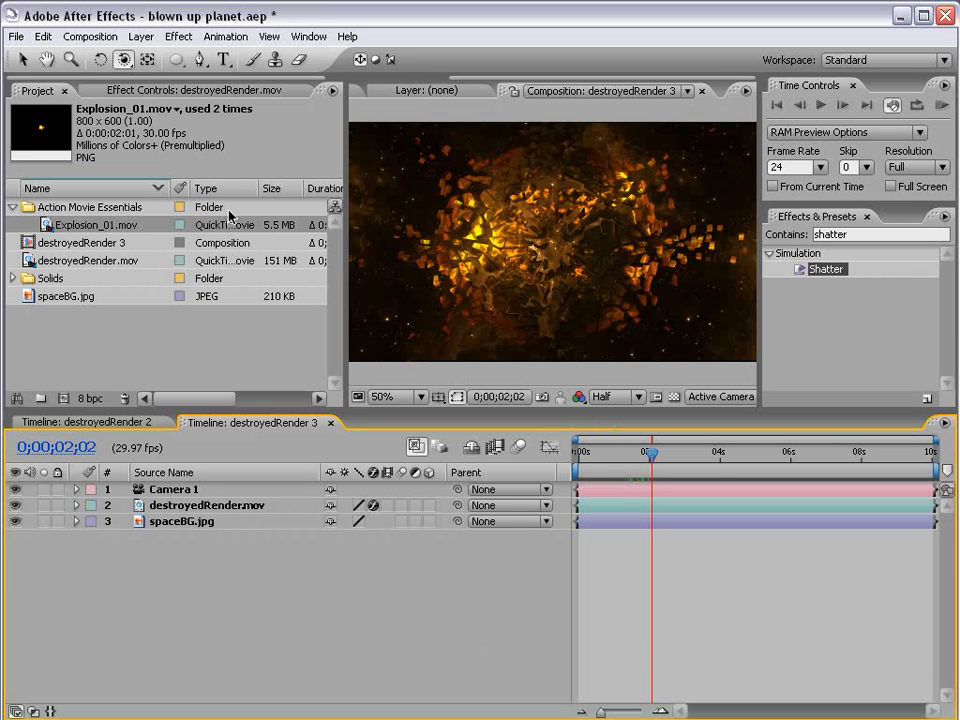
drag(47, 227, 556, 243)
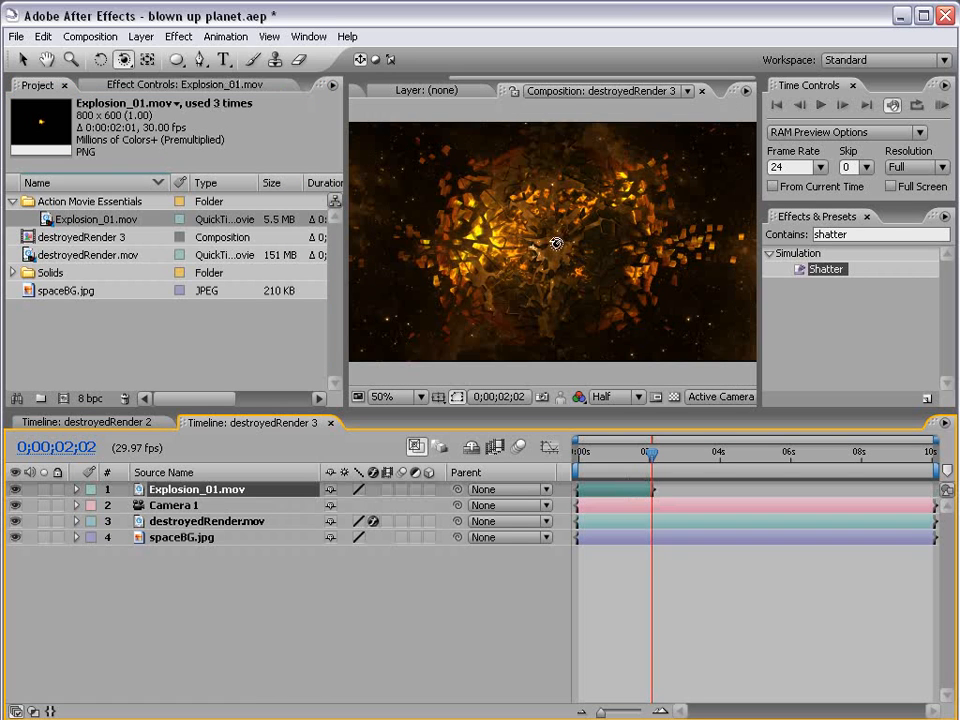
click(429, 490)
- Move the Explosion_01.mov layer to start at about 2 seconds and place it directly beneath destroyedRender.mov
drag(598, 455, 616, 459)
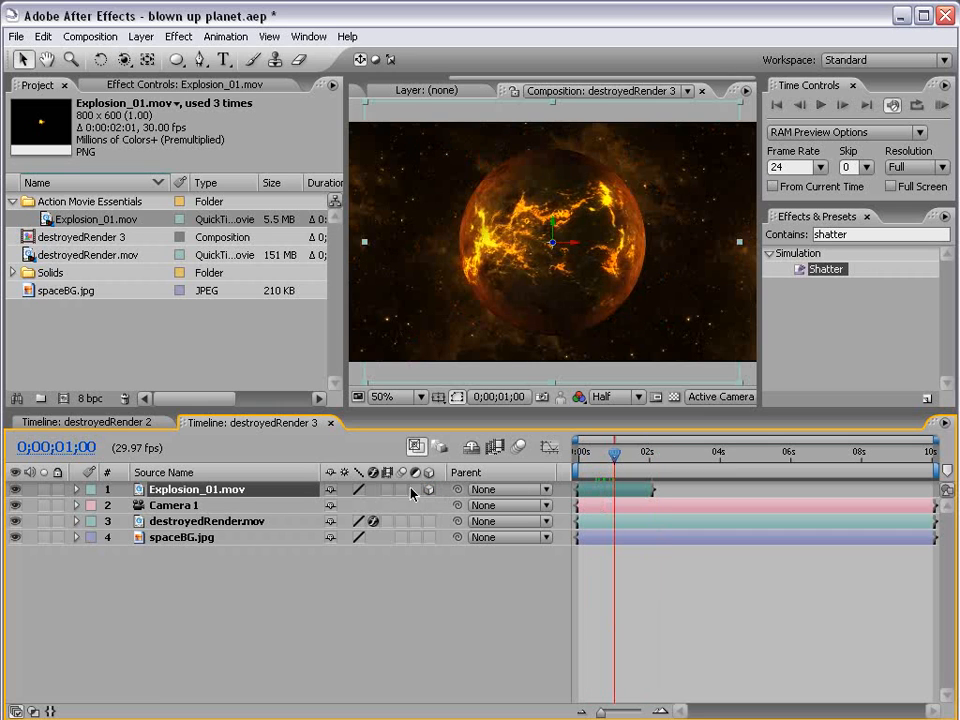
drag(594, 493, 668, 492)
click(641, 455)
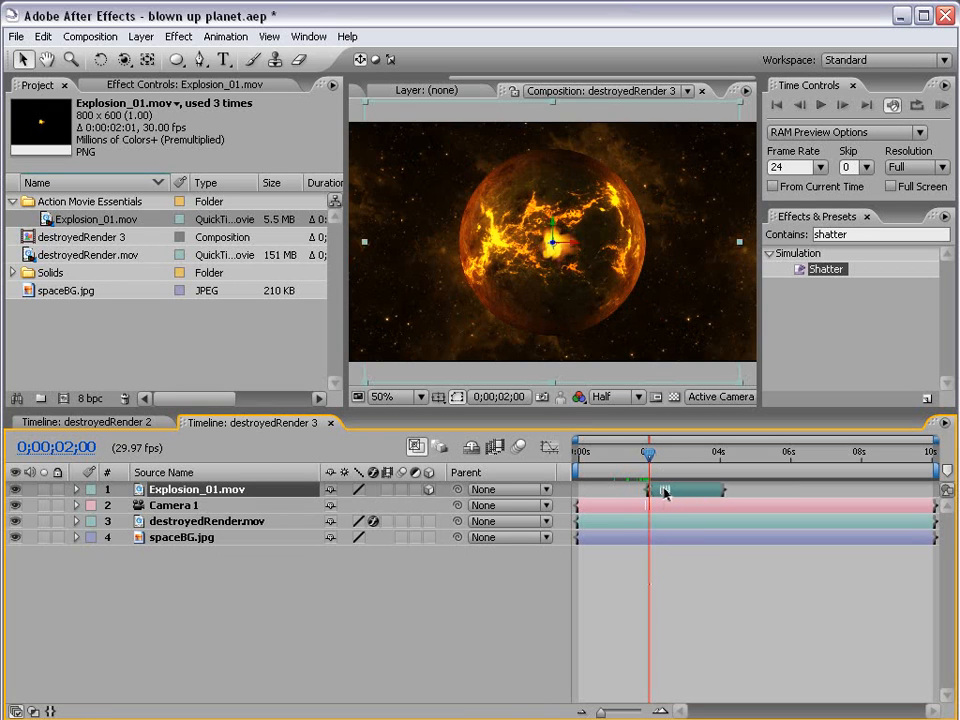
drag(192, 490, 165, 530)
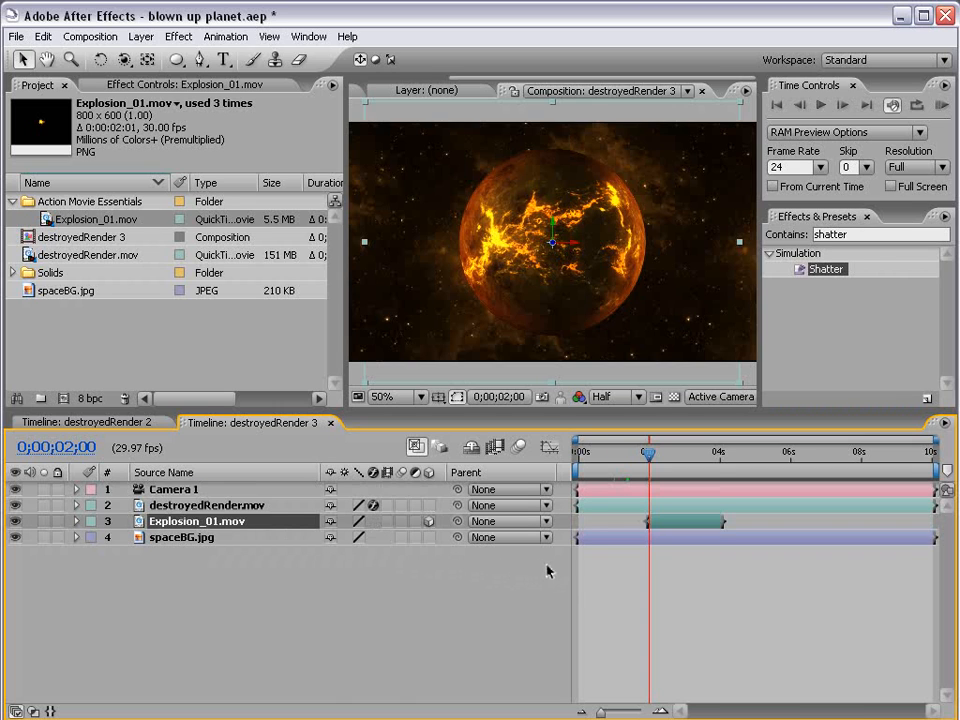
- Shift the start of the Explosion_01.mov layer to 0;00;02;01
key(equal)
key(equal)
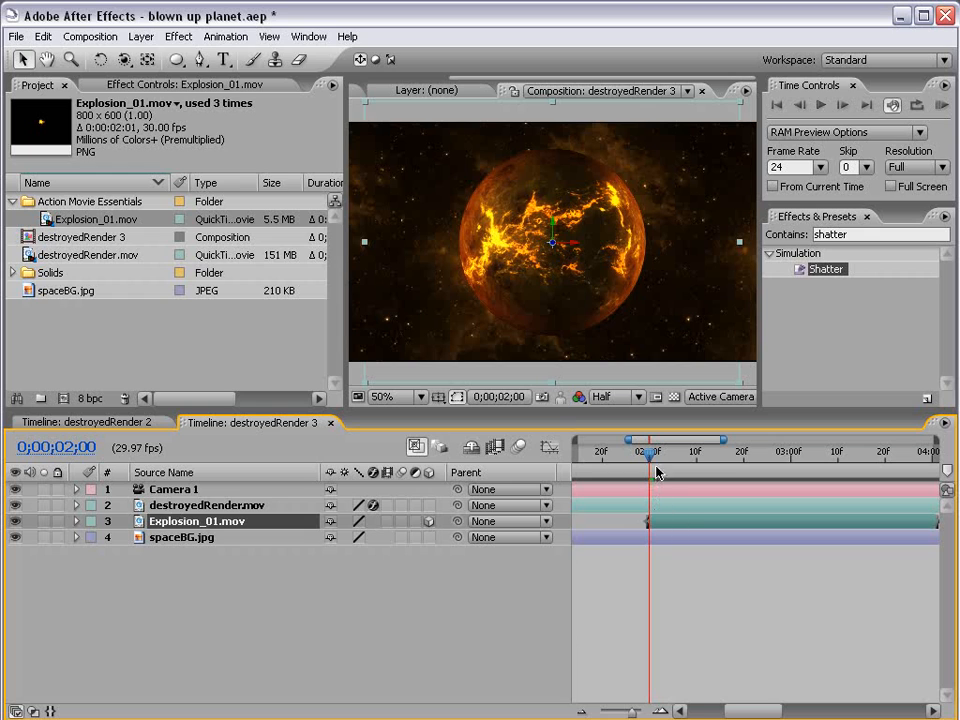
key(Page_Down)
drag(661, 524, 662, 523)
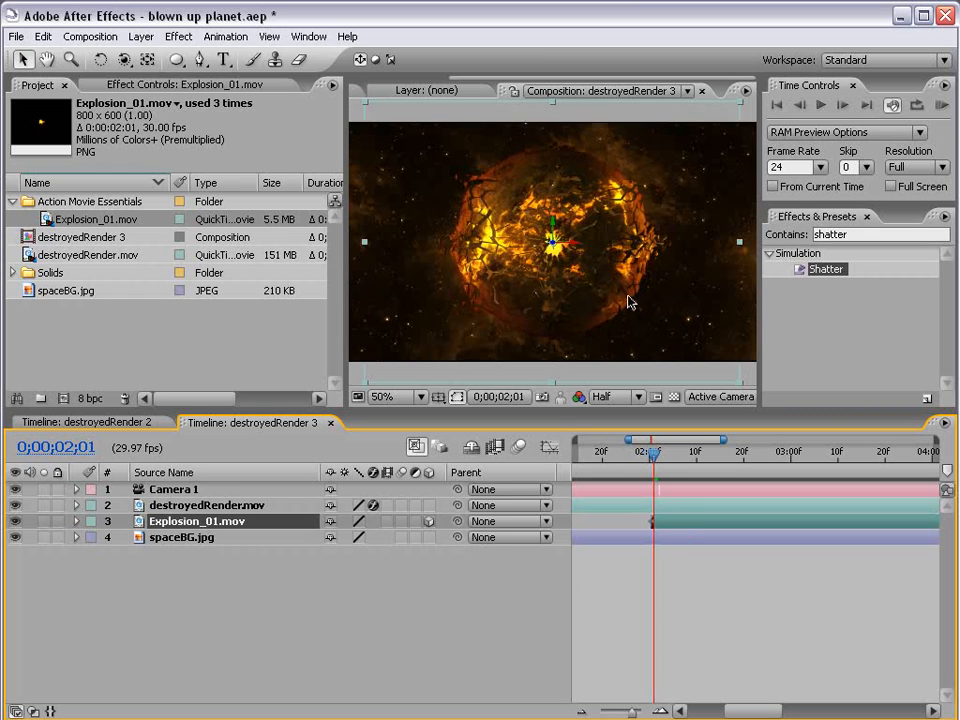
- Scale up the Explosion_01.mov layer well past the frame and check the blast at 0;00;02;05
key(comma)
drag(647, 314, 703, 353)
mouse_move(653, 457)
mouse_down()
mouse_move(696, 454)
mouse_move(656, 452)
mouse_move(671, 462)
mouse_up()
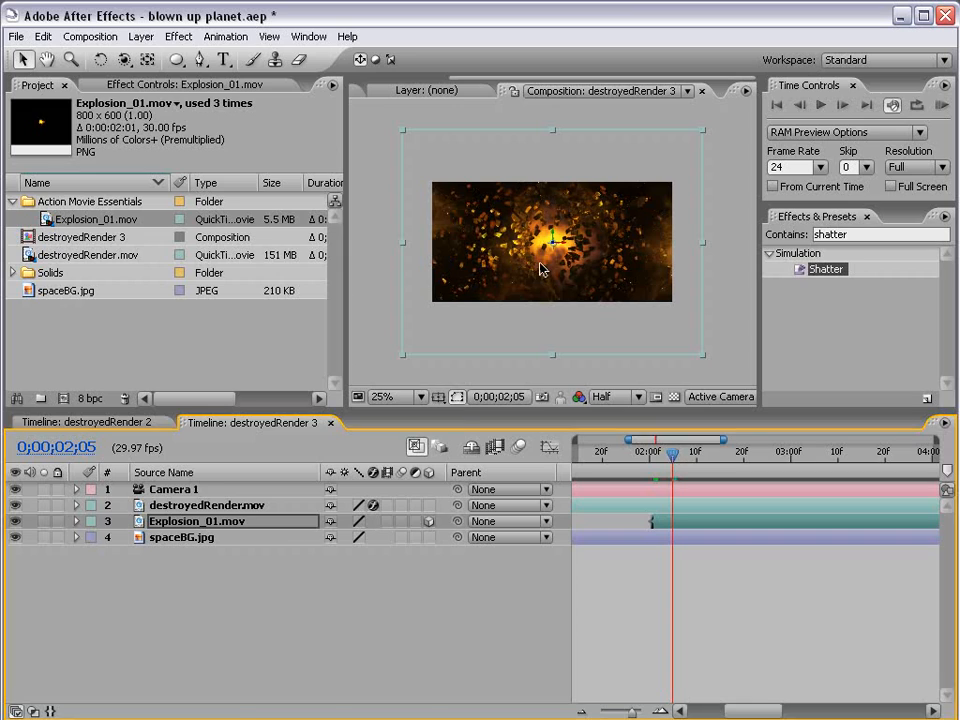
key(grave)
key(period)
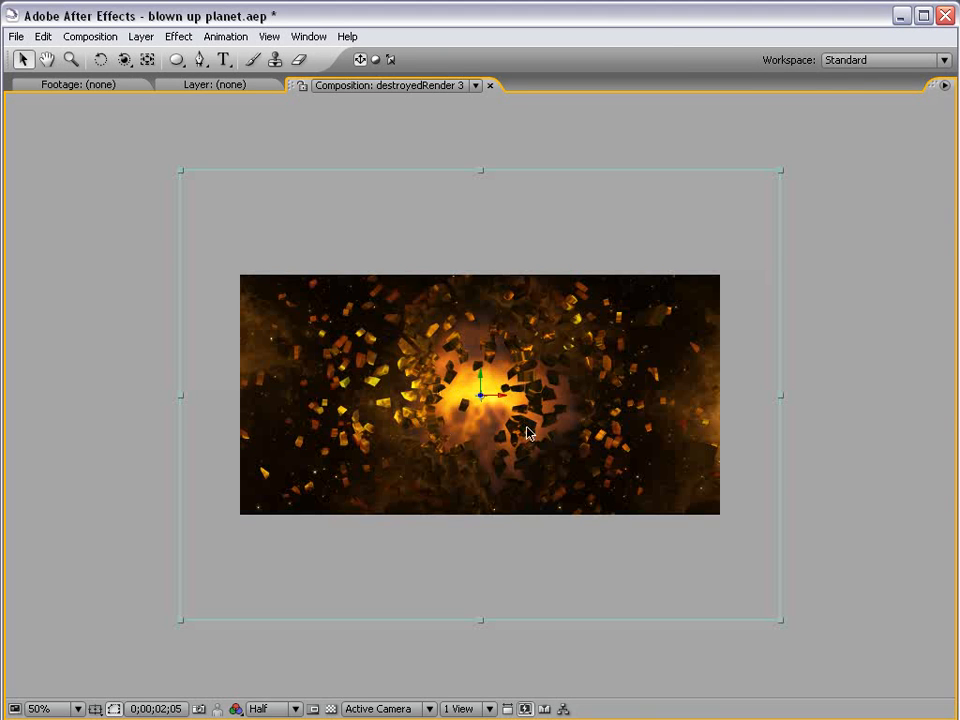
key(grave)
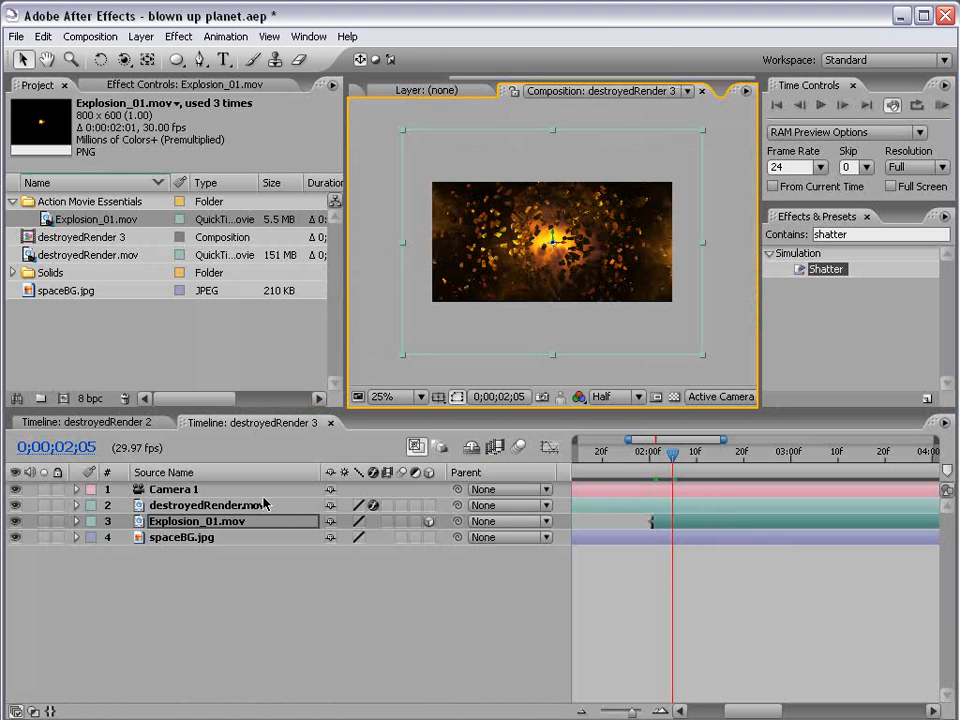
- Make spaceBG.jpg a 3D layer and push it far back in depth behind the explosion
click(172, 539)
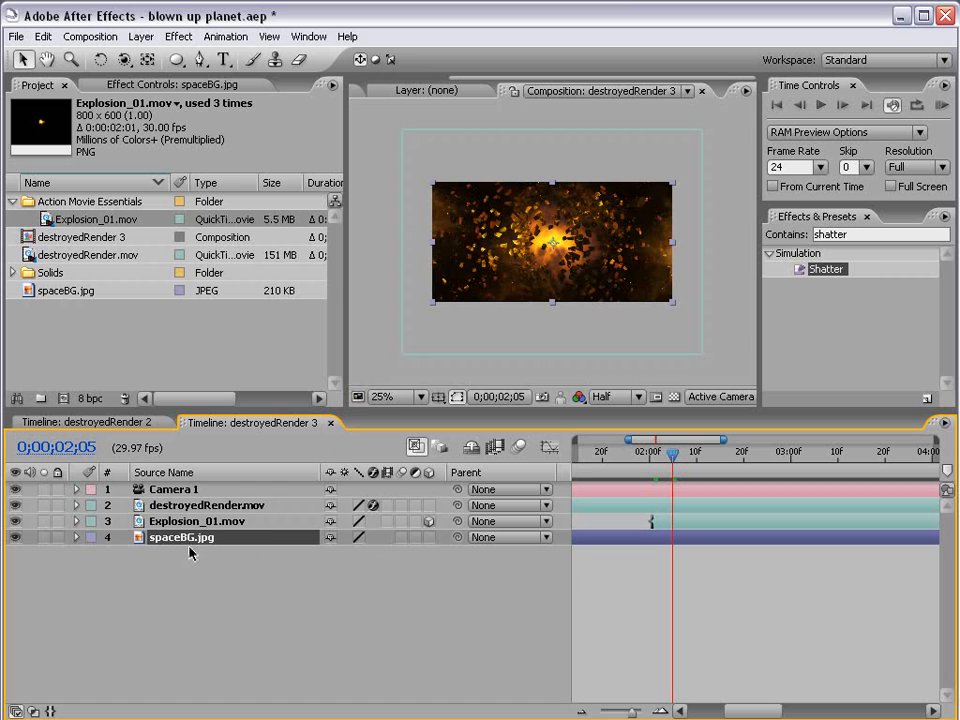
click(429, 538)
scroll(557, 274, up, 2)
drag(554, 246, 361, 428)
drag(477, 318, 560, 332)
key(comma)
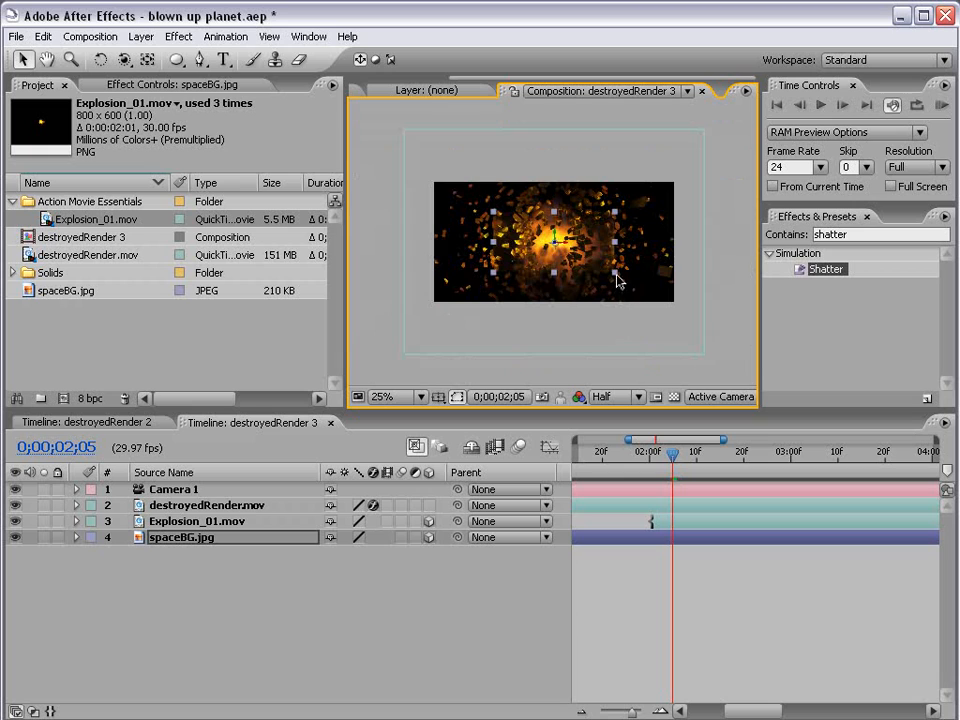
- Enlarge the spaceBG.jpg layer until it extends past the frame edges at 0;00;00;19
drag(655, 290, 690, 303)
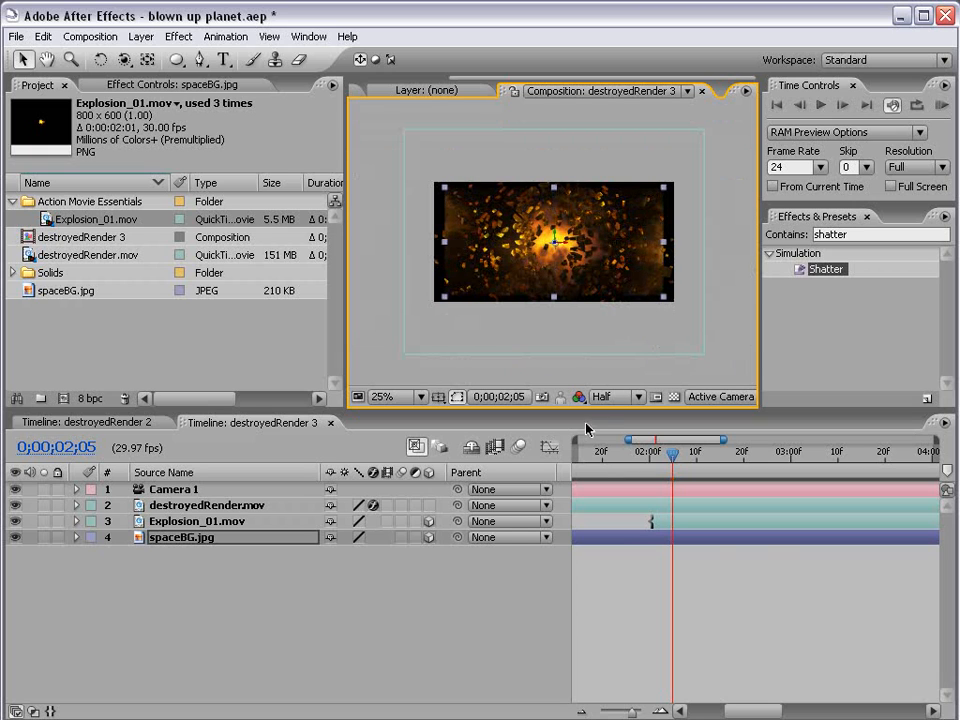
key(space)
drag(603, 490, 751, 488)
click(605, 466)
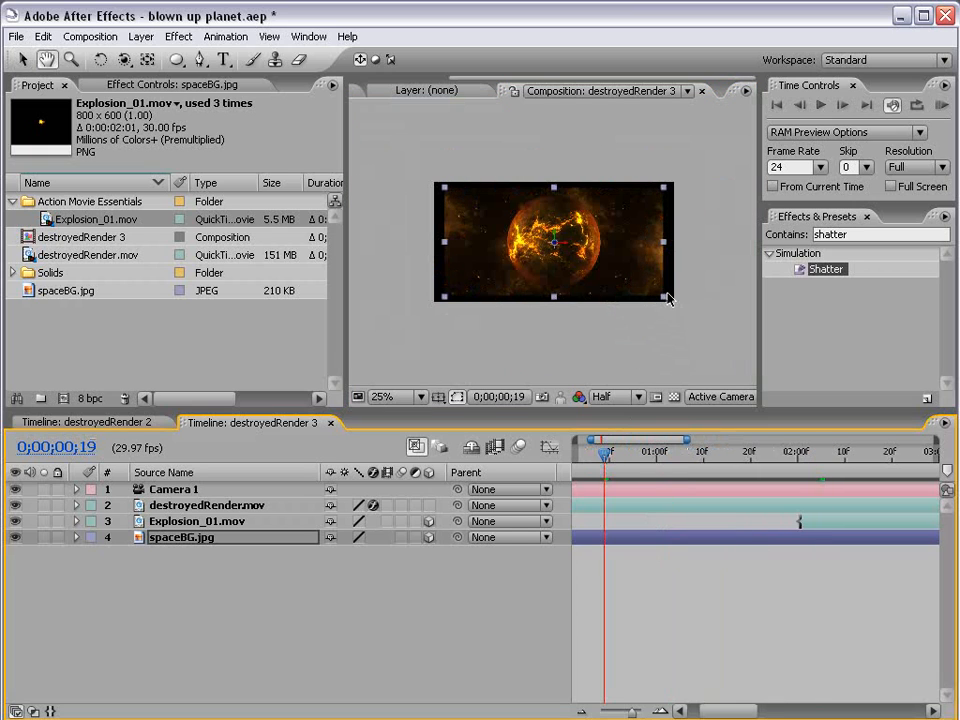
drag(670, 302, 690, 321)
- Try orbiting the composition camera around the planet, and undo it
click(123, 60)
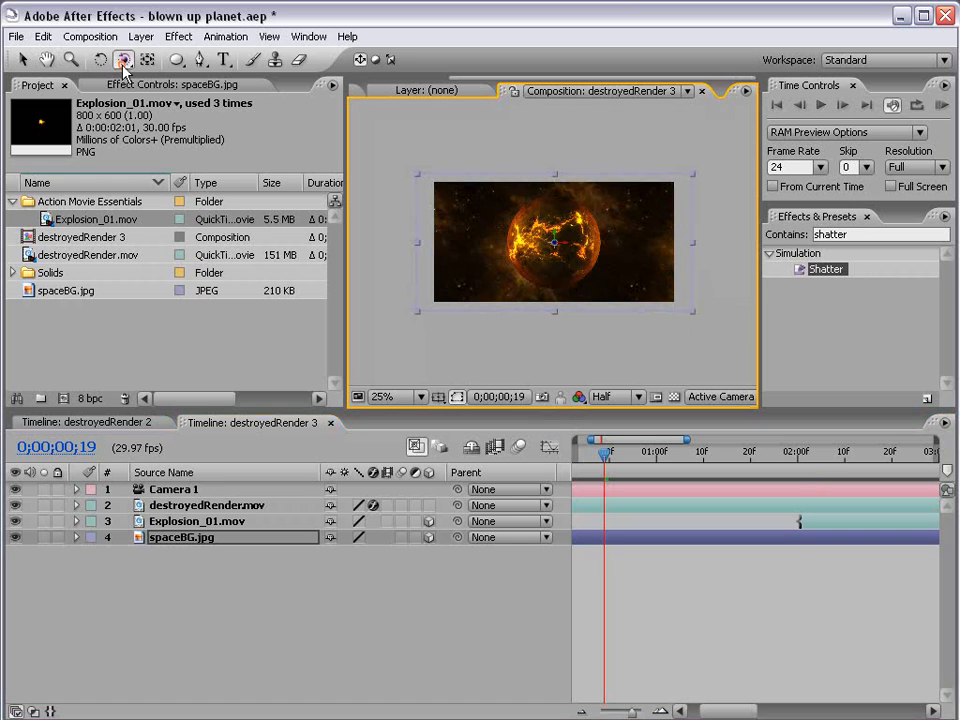
drag(402, 201, 488, 257)
key(ctrl+z)
- Pull the composition camera back along Z and enlarge spaceBG.jpg so it fills the frame again
drag(122, 60, 213, 108)
drag(538, 240, 566, 347)
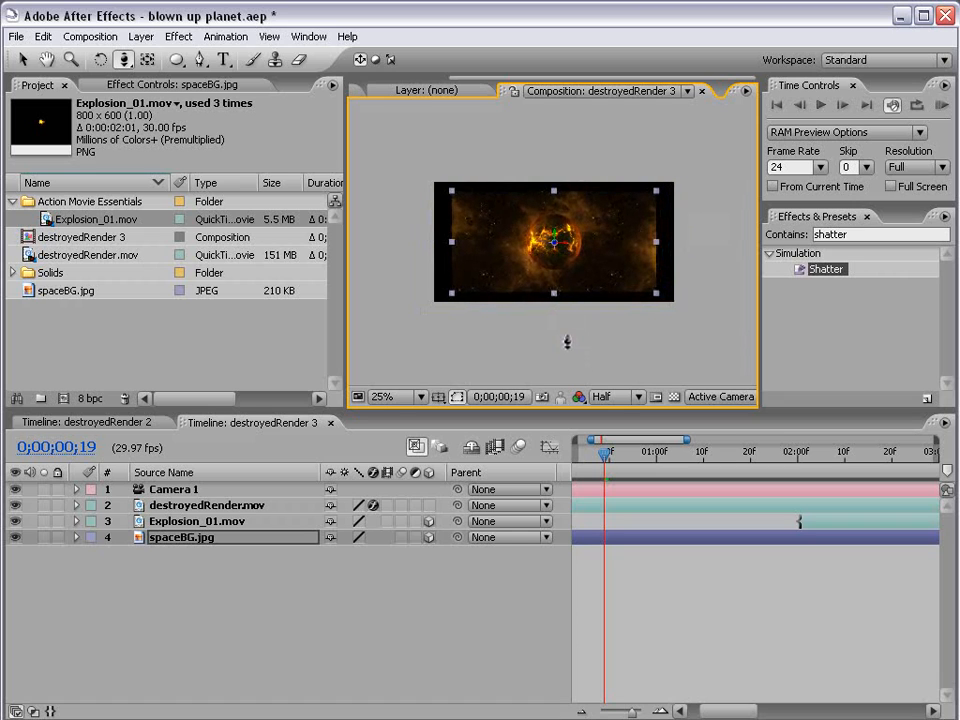
key(period)
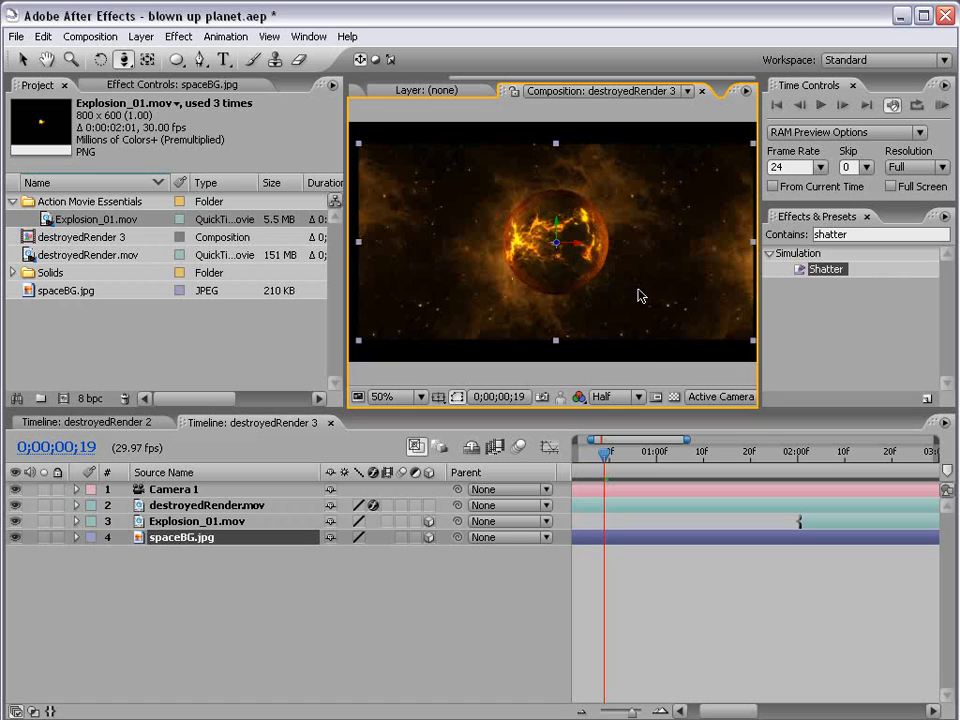
key(v)
key(comma)
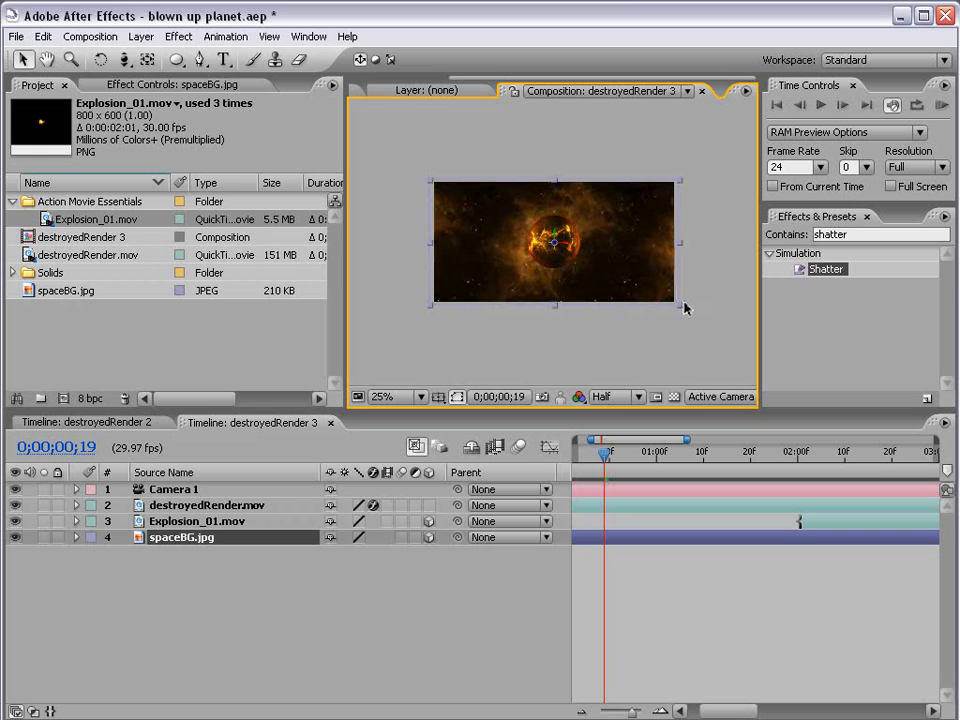
click(584, 306)
- Examine the planet in a maximized view and review the explosion up to 0;00;02;05
key(period)
key(grave)
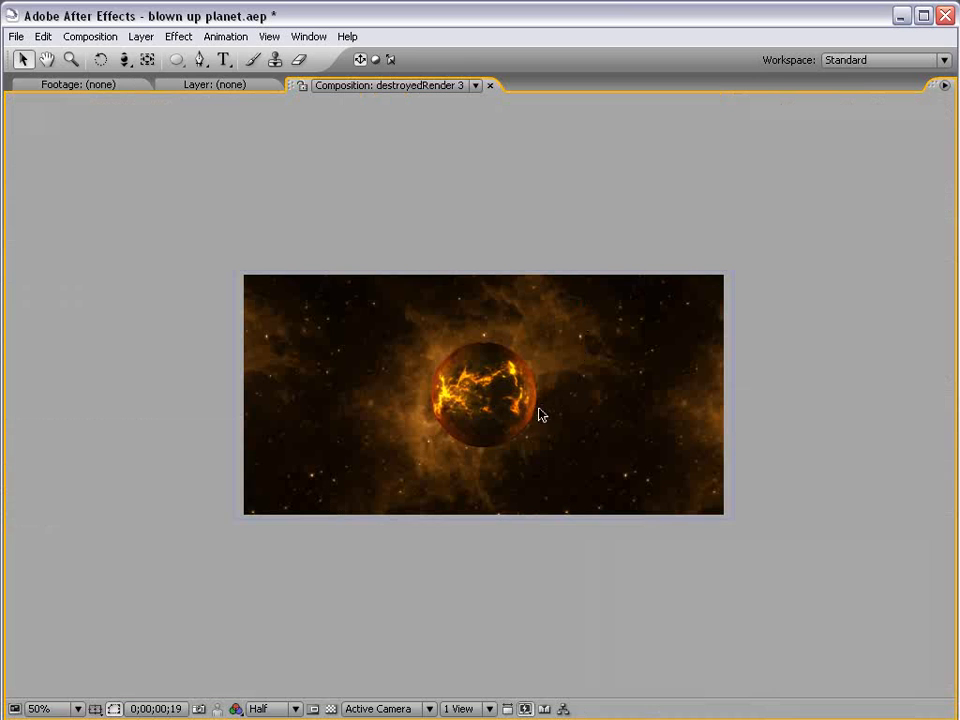
key(grave)
key(comma)
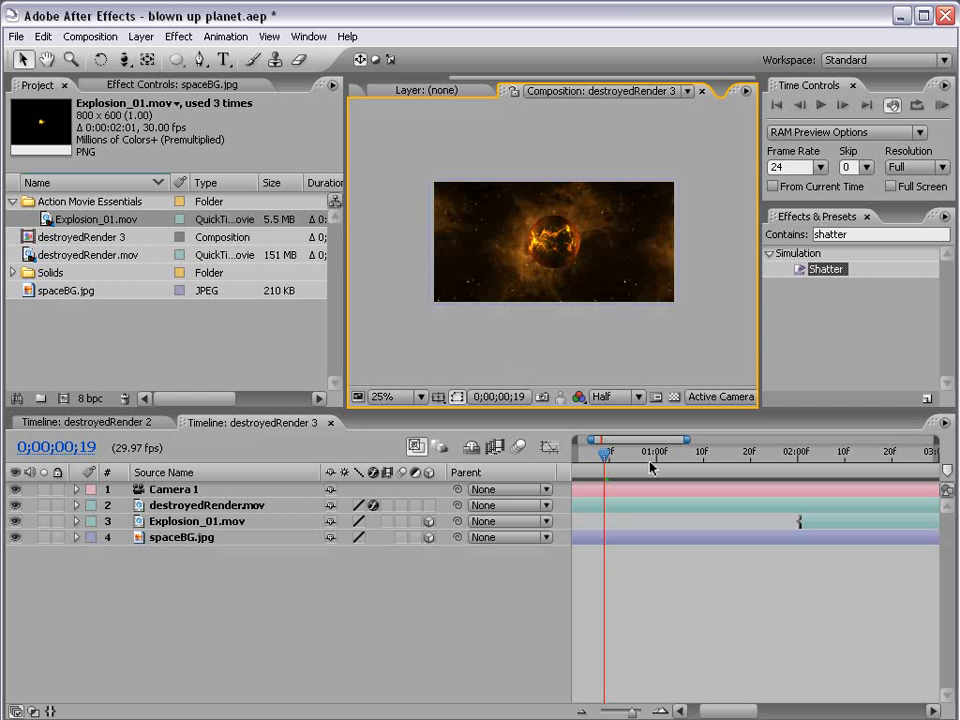
key(semicolon)
drag(609, 452, 655, 453)
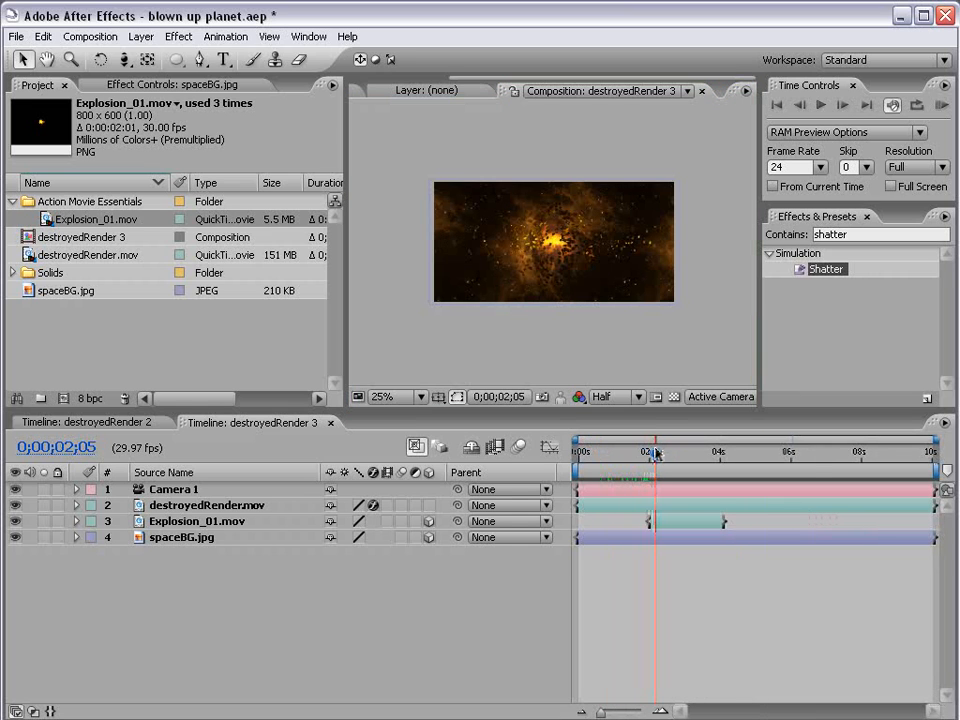
key(period)
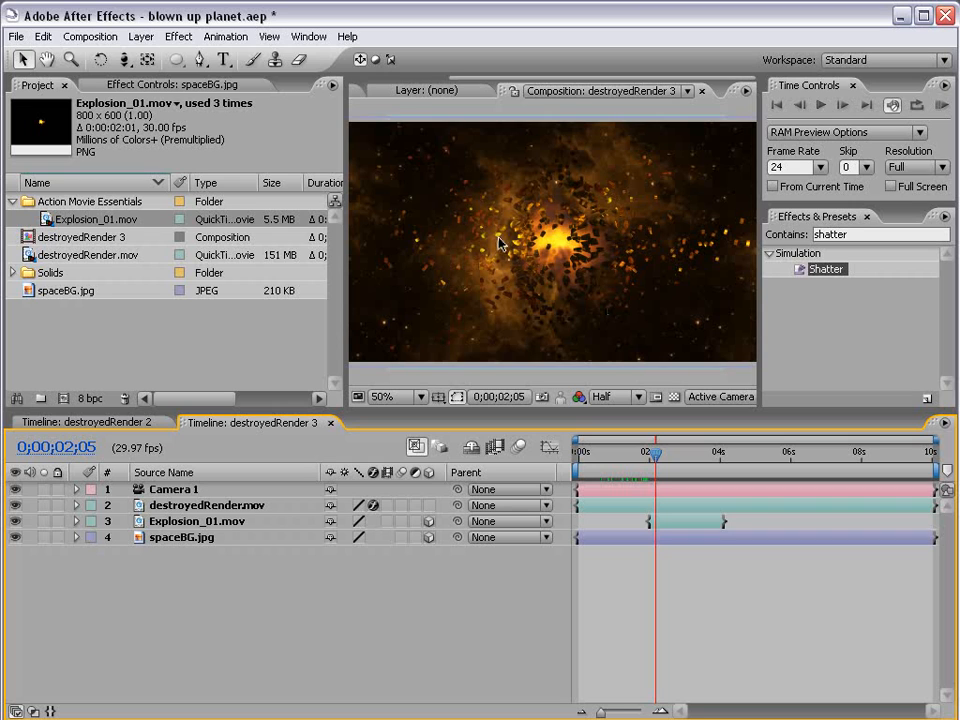
- Add a new adjustment layer above all layers and apply a Glow effect to it with a glow radius of 43
click(141, 36)
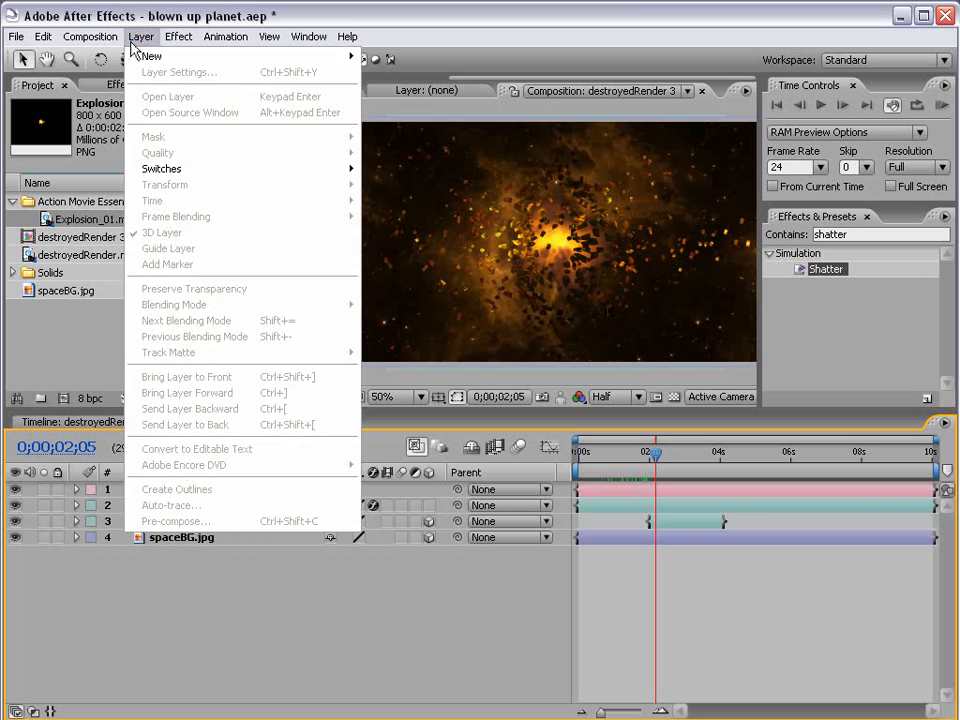
mouse_move(263, 60)
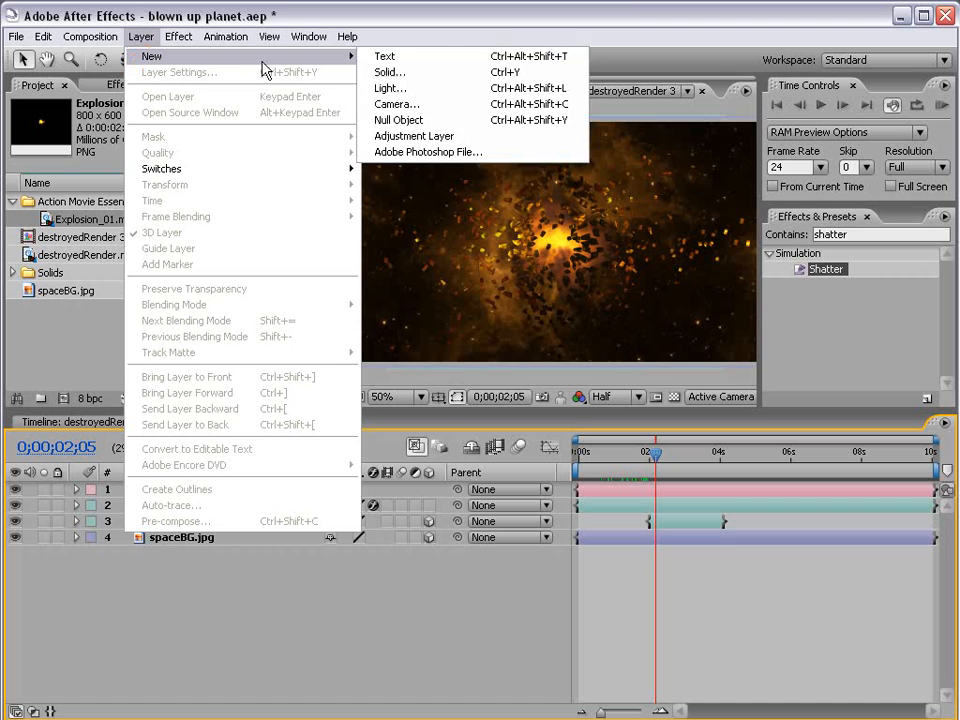
click(438, 141)
click(190, 36)
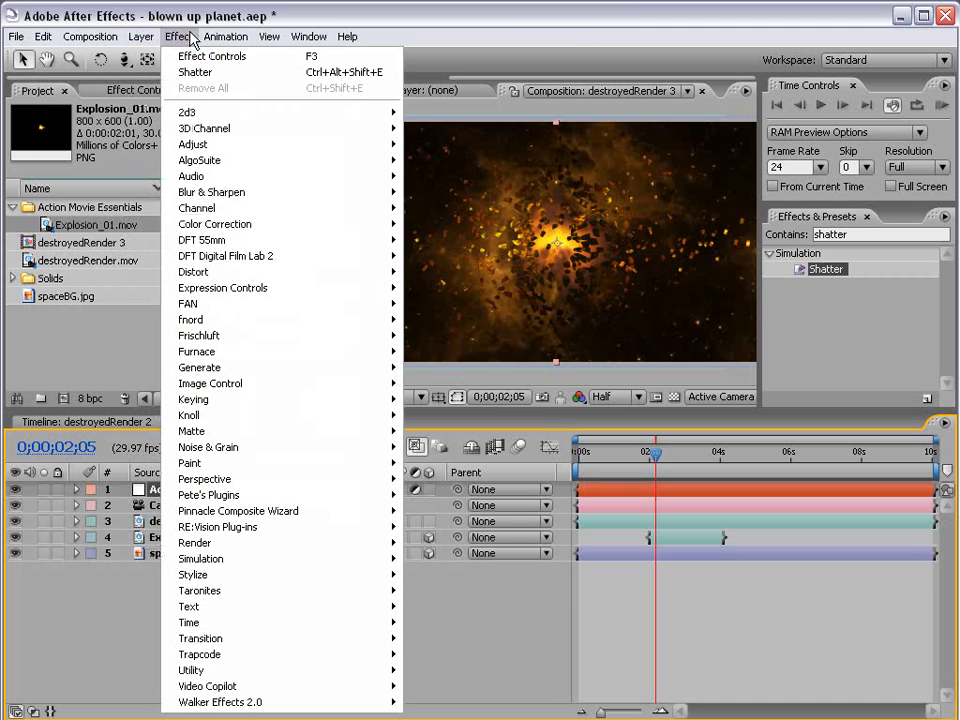
mouse_move(317, 577)
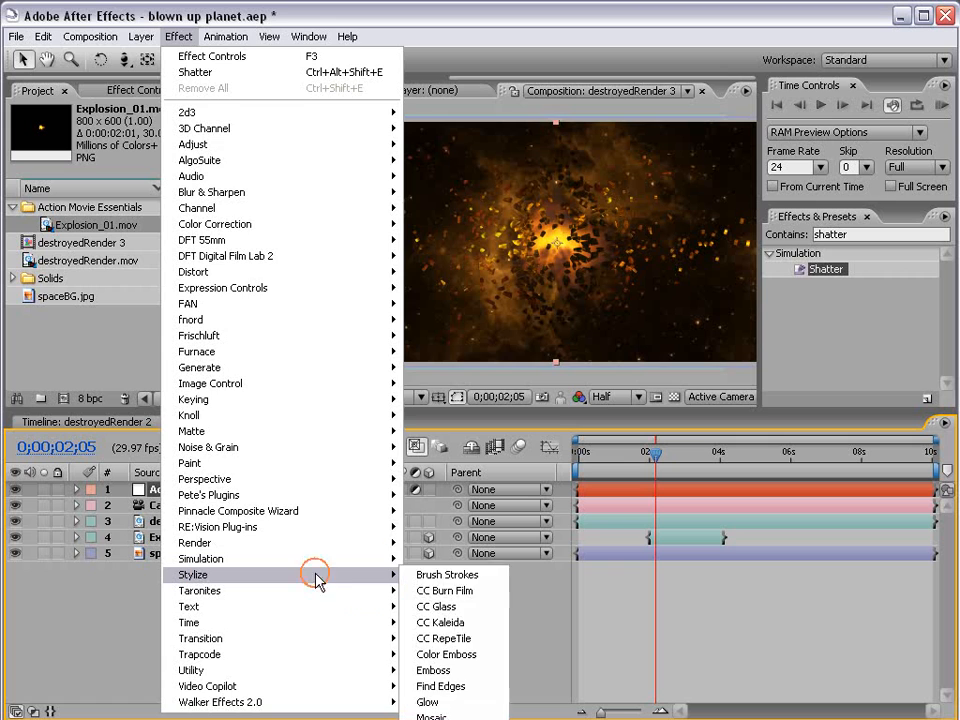
click(430, 702)
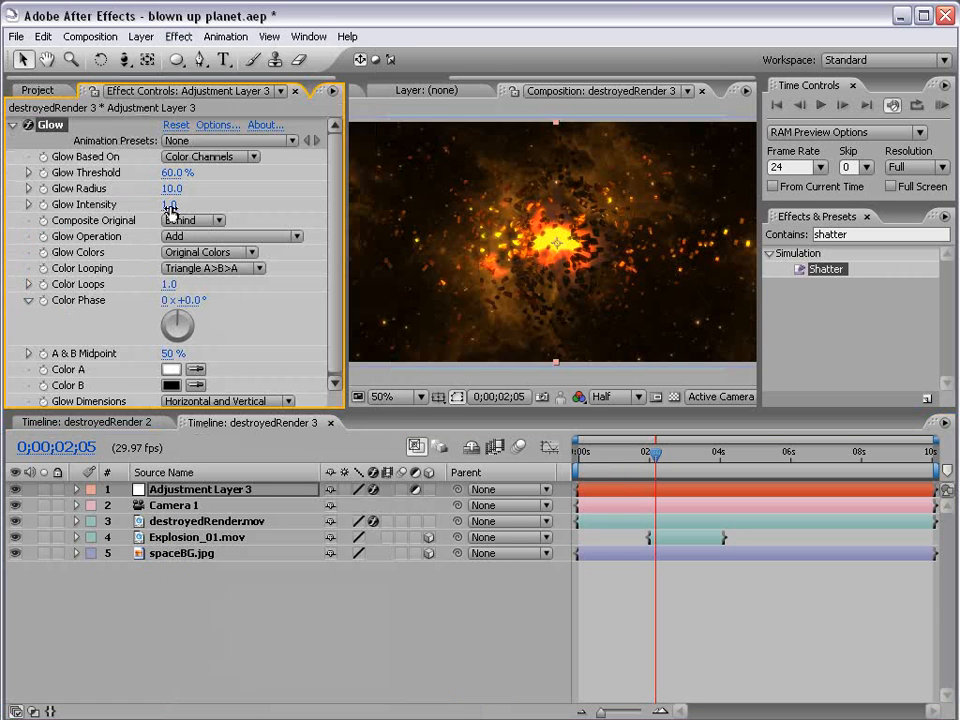
drag(172, 188, 193, 183)
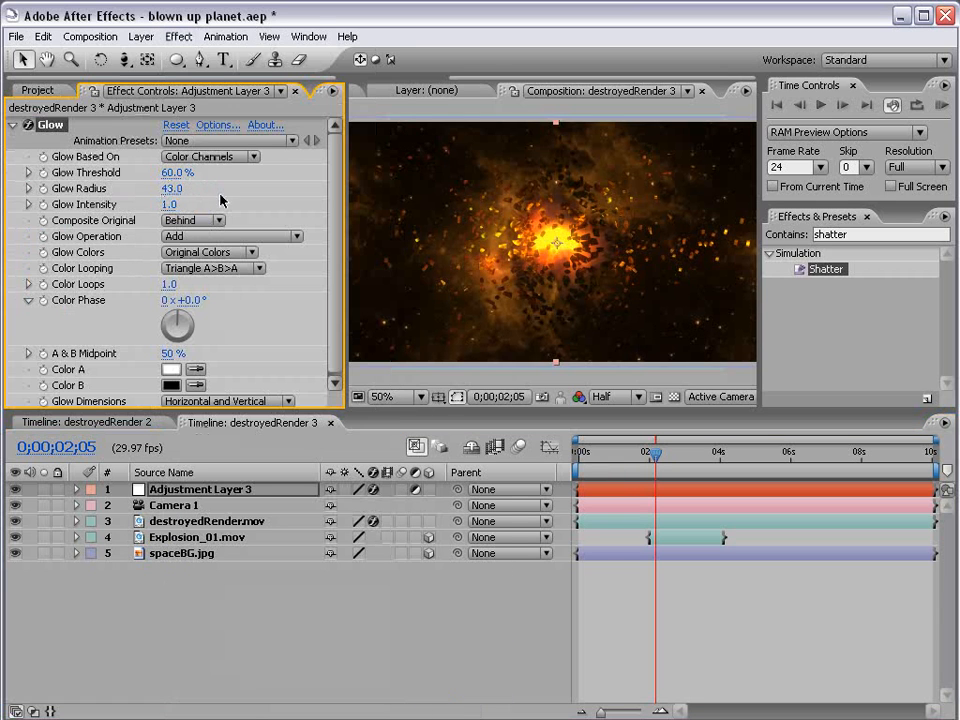
- Trim the adjustment layer's in point to 0;00;02;01, matching the start of Explosion_01.mov
key(equal)
key(equal)
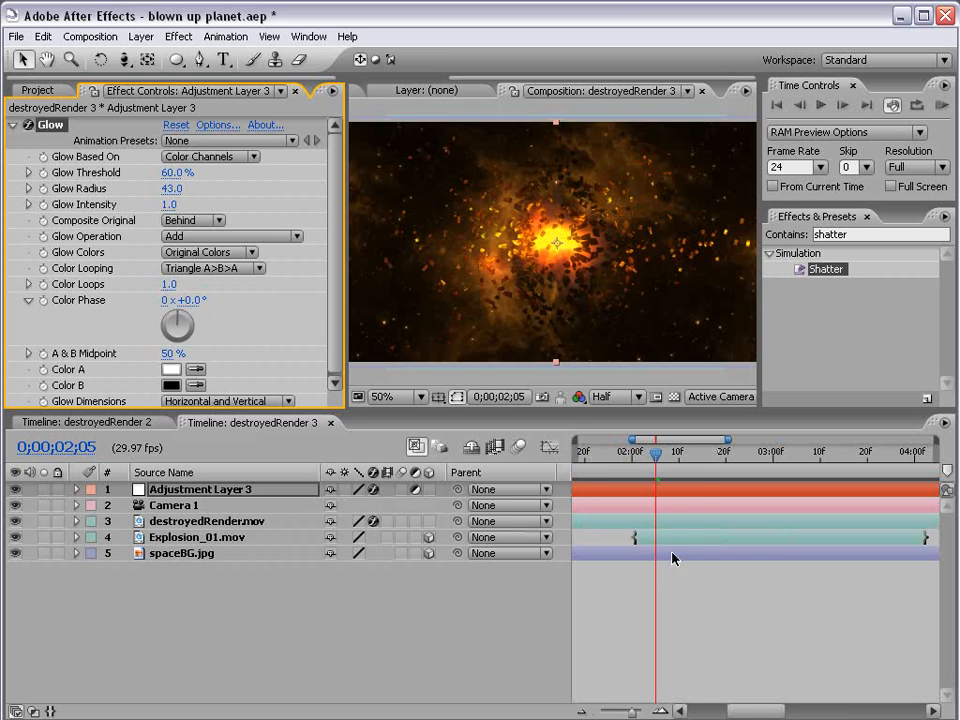
key(h)
drag(630, 550, 675, 541)
drag(700, 455, 679, 454)
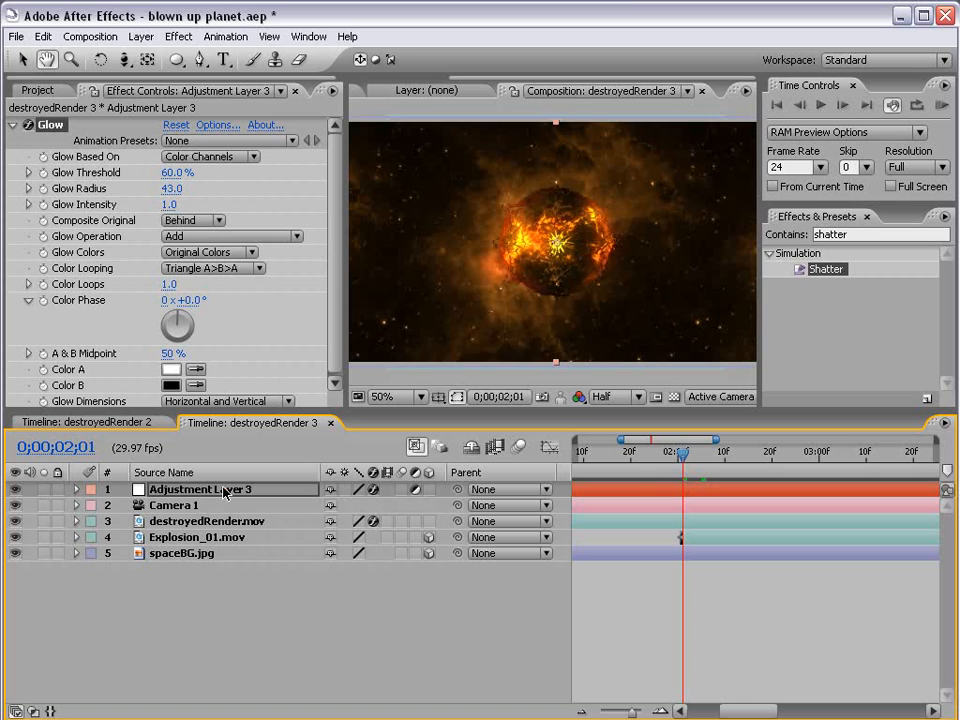
key(v)
key(Page_Down)
key(alt+bracketleft)
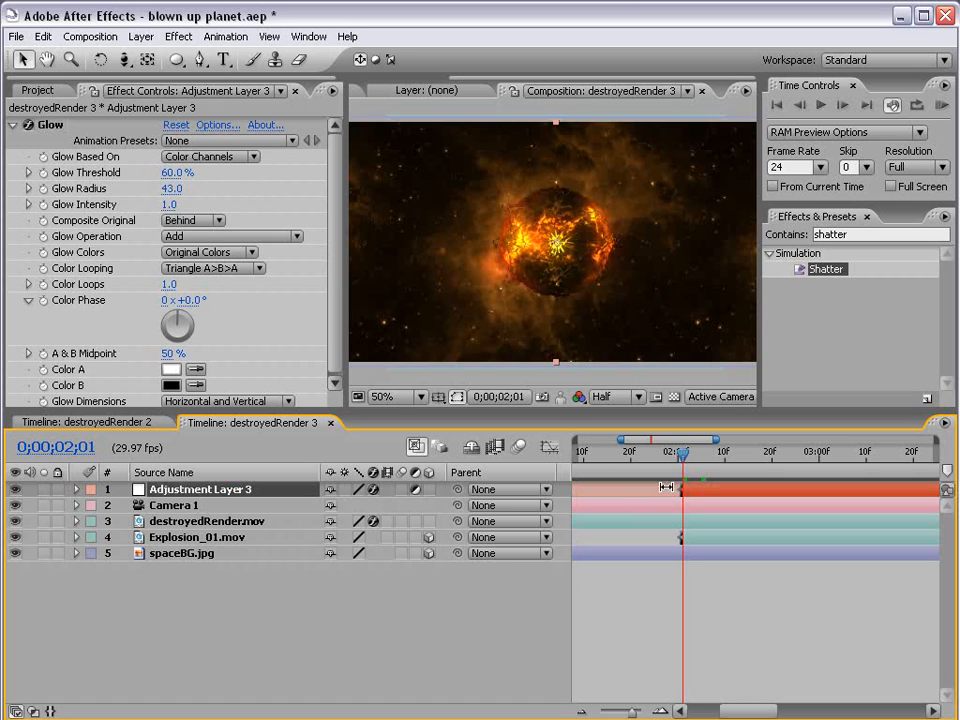
- Examine the glow on the shattering planet at 0;00;02;03 in a maximized composition view
key(minus)
key(minus)
key(minus)
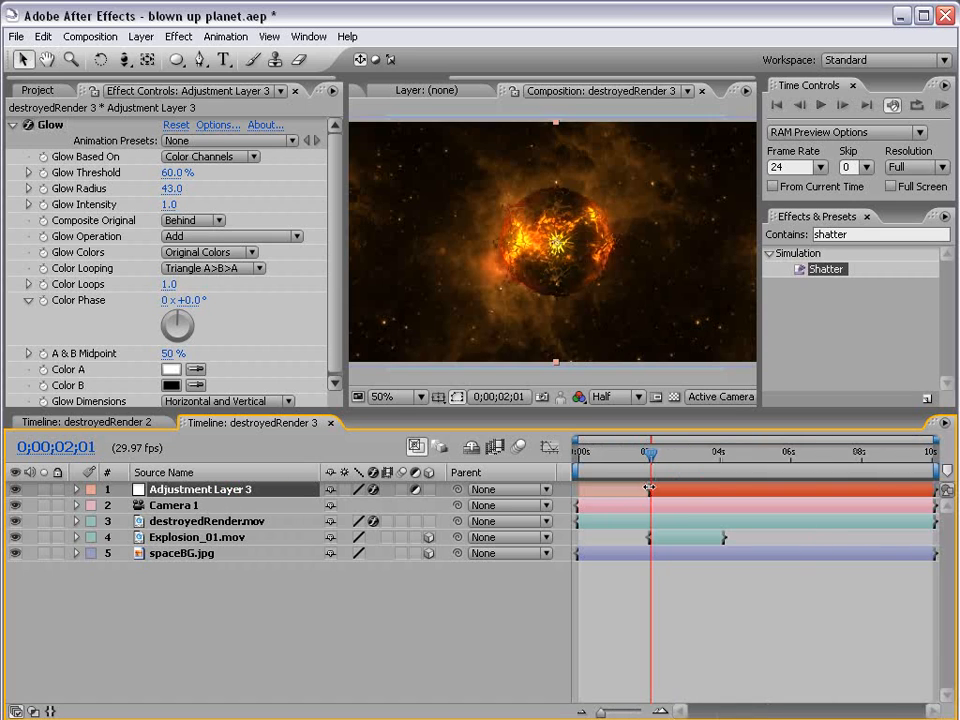
mouse_move(650, 491)
mouse_down()
mouse_move(572, 498)
mouse_move(645, 504)
mouse_up()
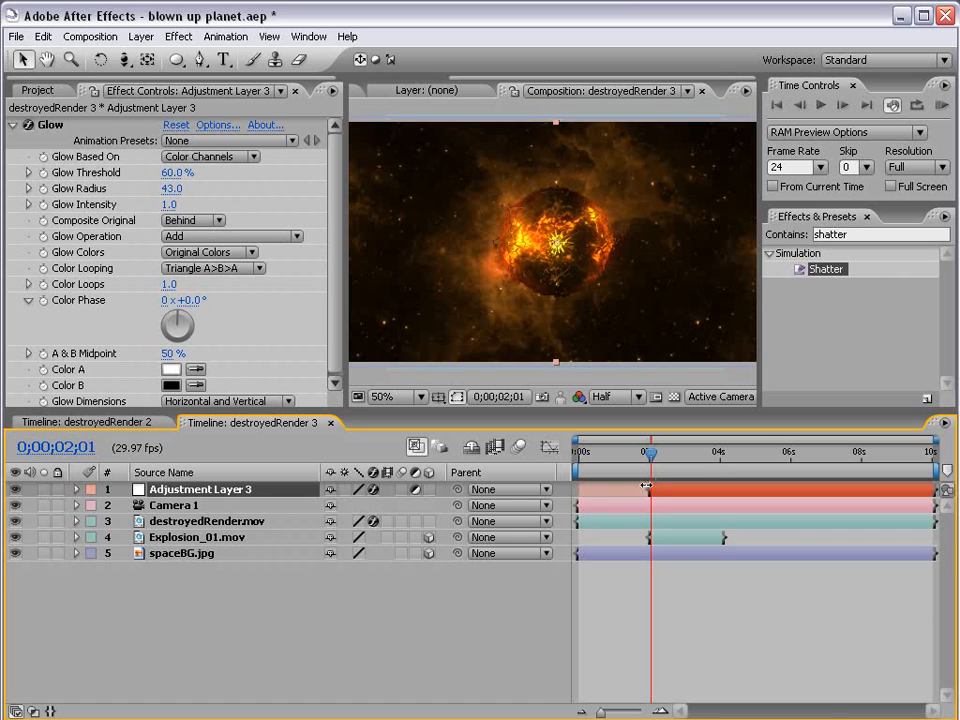
key(equal)
key(equal)
key(equal)
drag(650, 459, 672, 472)
key(grave)
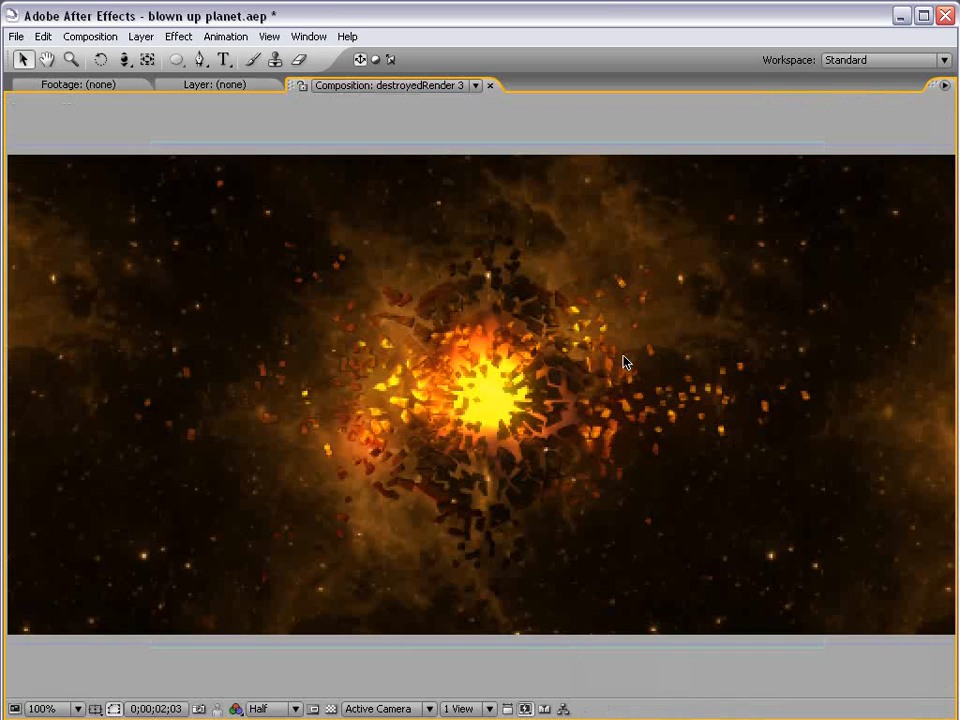
key(grave)
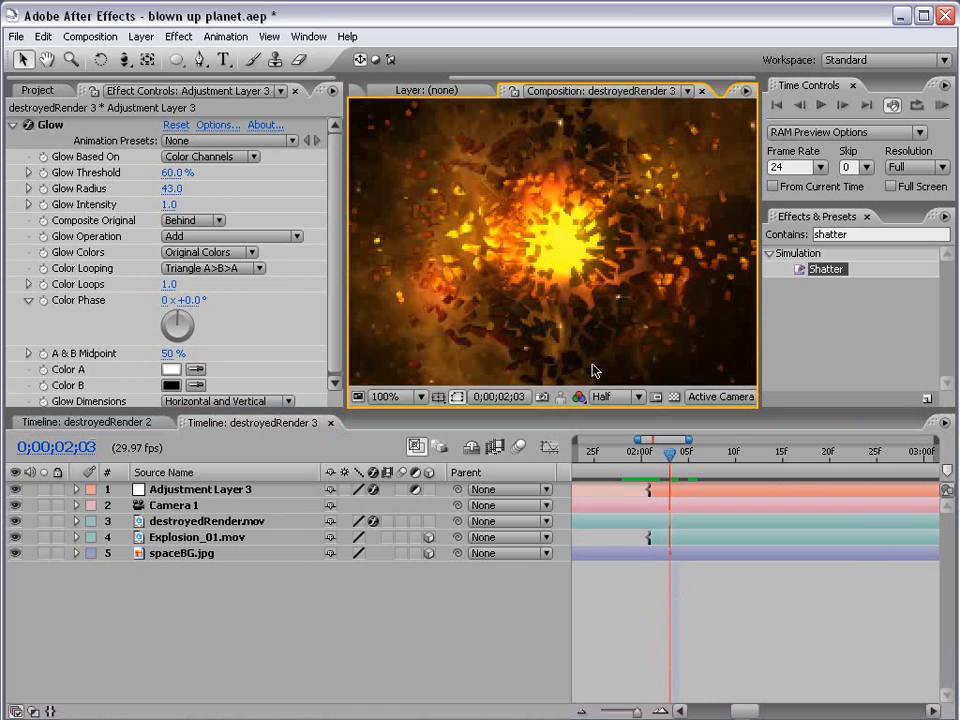
click(394, 432)
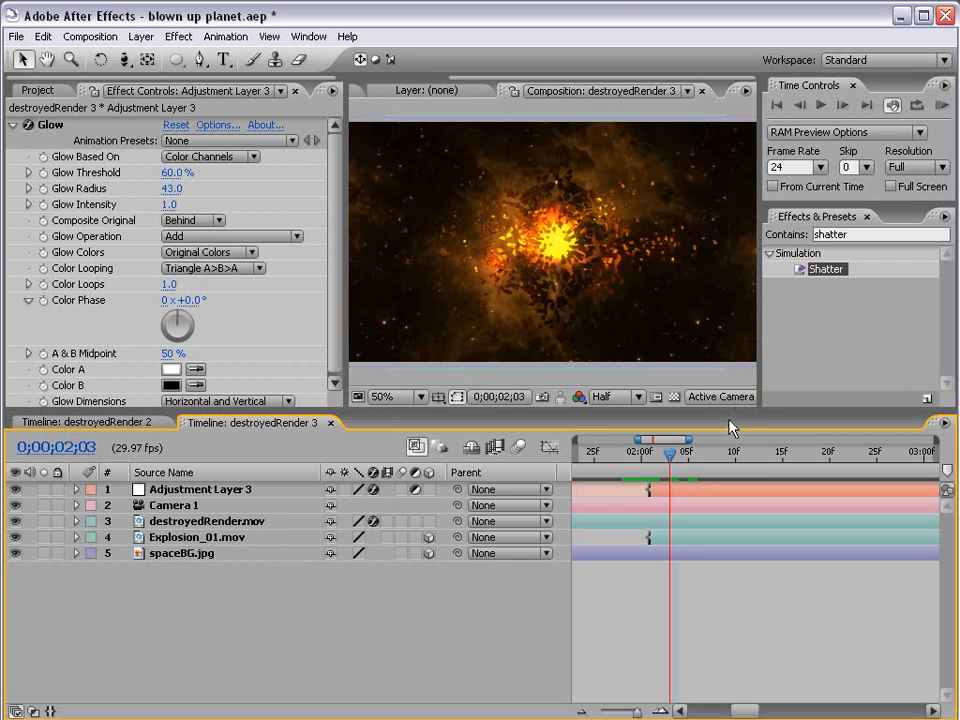
key(semicolon)
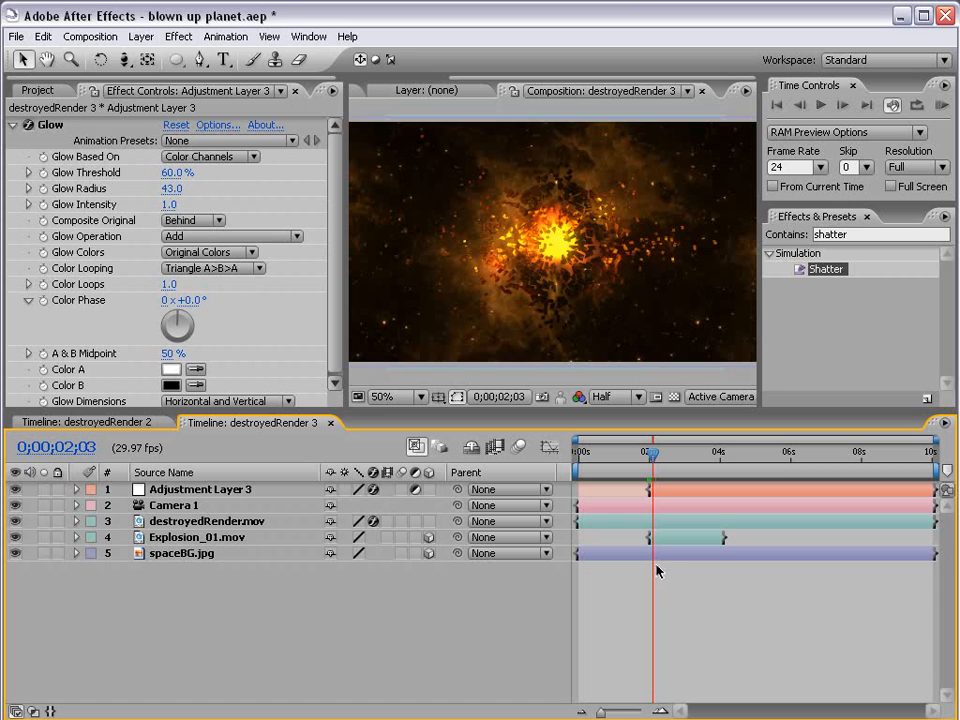
- Create a new 1280 x 1280 square-pixel composition at 29.97 fps with a duration of 0;00;10;01
click(86, 37)
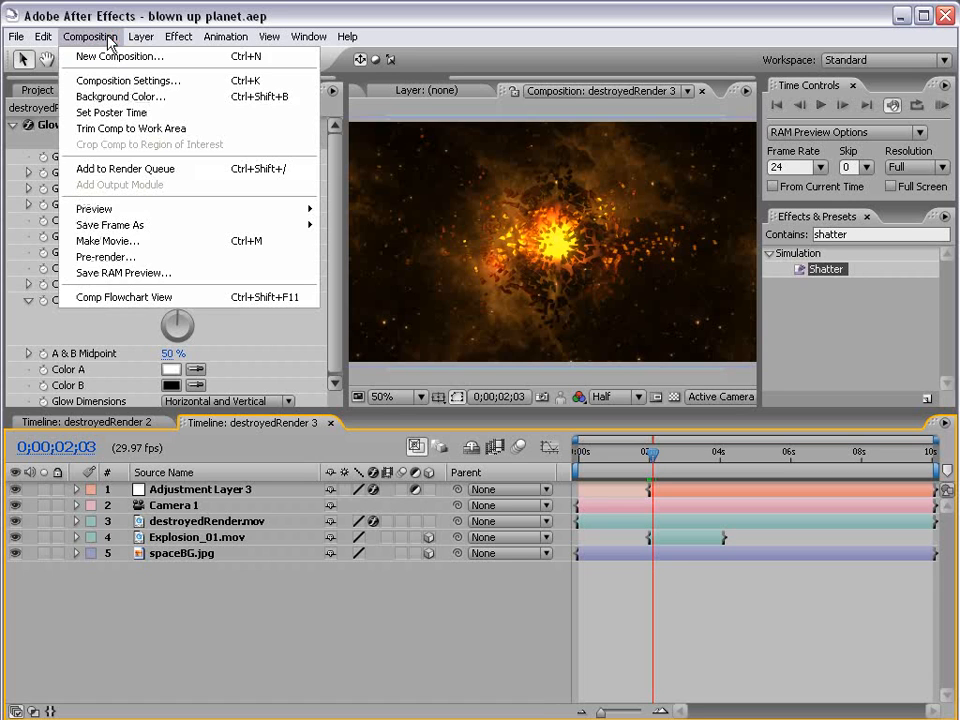
click(182, 57)
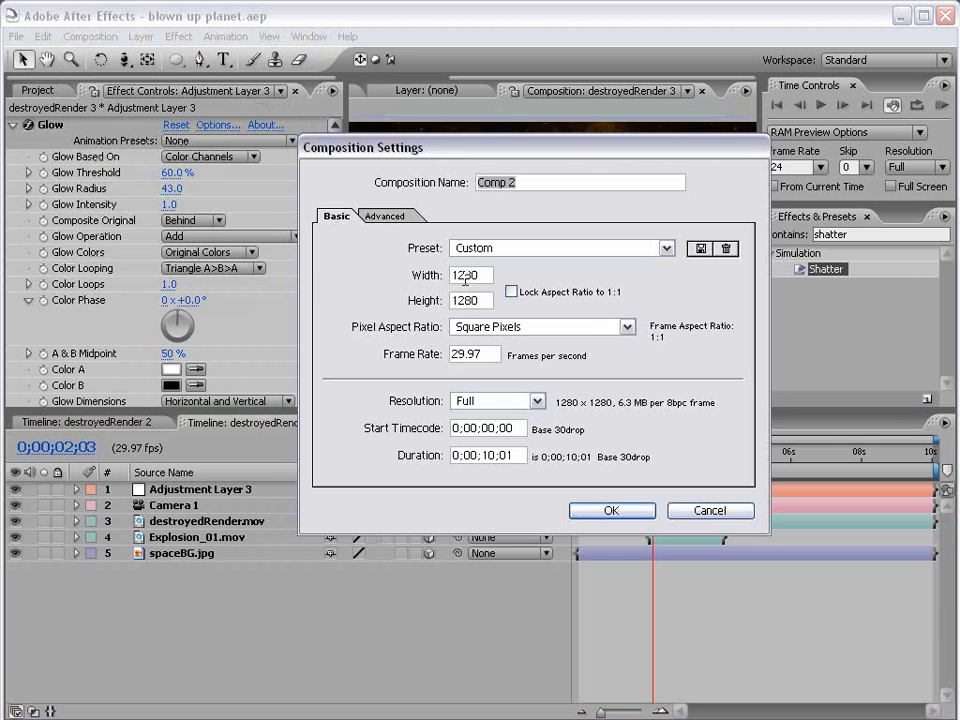
click(609, 510)
- Add a 1280 x 1280 solid in a lighter medium orange to the new composition
click(141, 36)
mouse_move(285, 56)
click(414, 78)
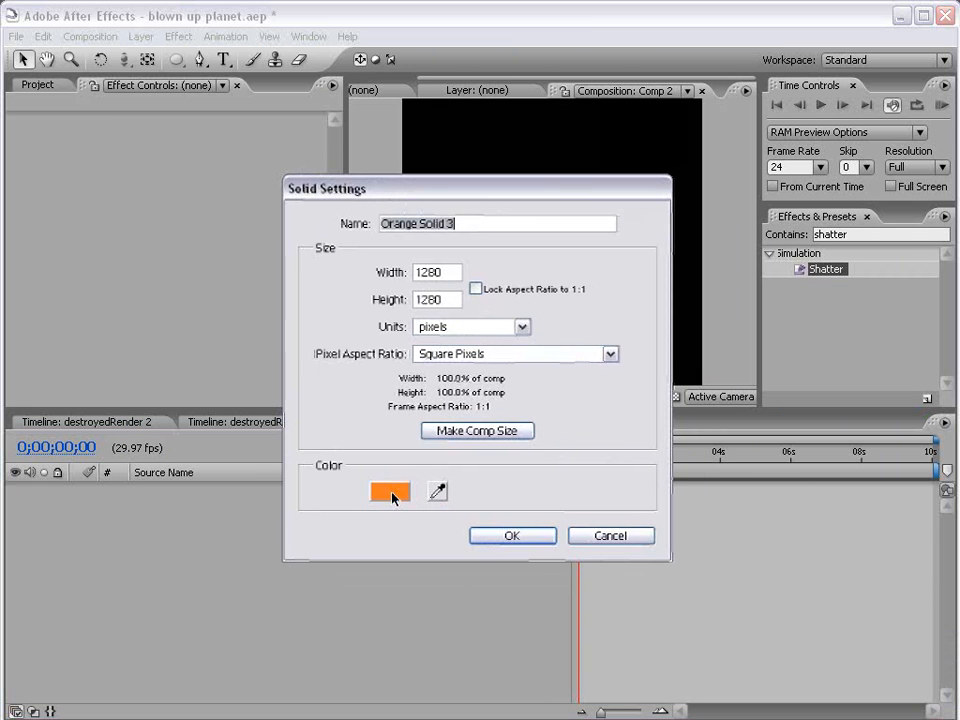
click(392, 497)
click(551, 460)
click(538, 461)
click(795, 449)
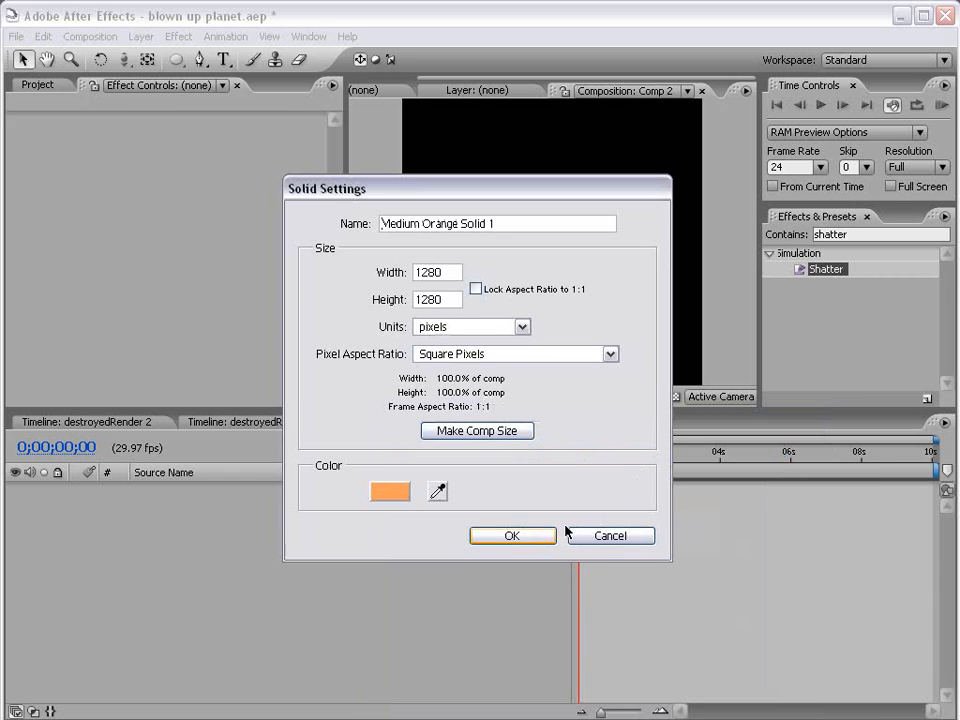
click(510, 536)
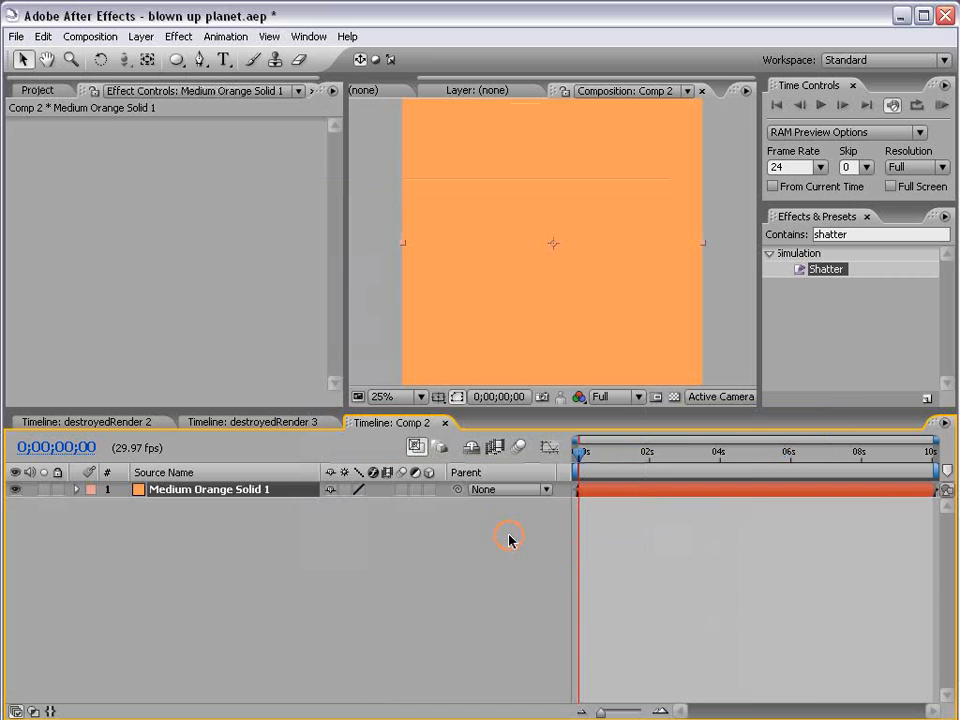
- Mask the orange solid with an ellipse that fills the whole layer
click(477, 222)
click(176, 59)
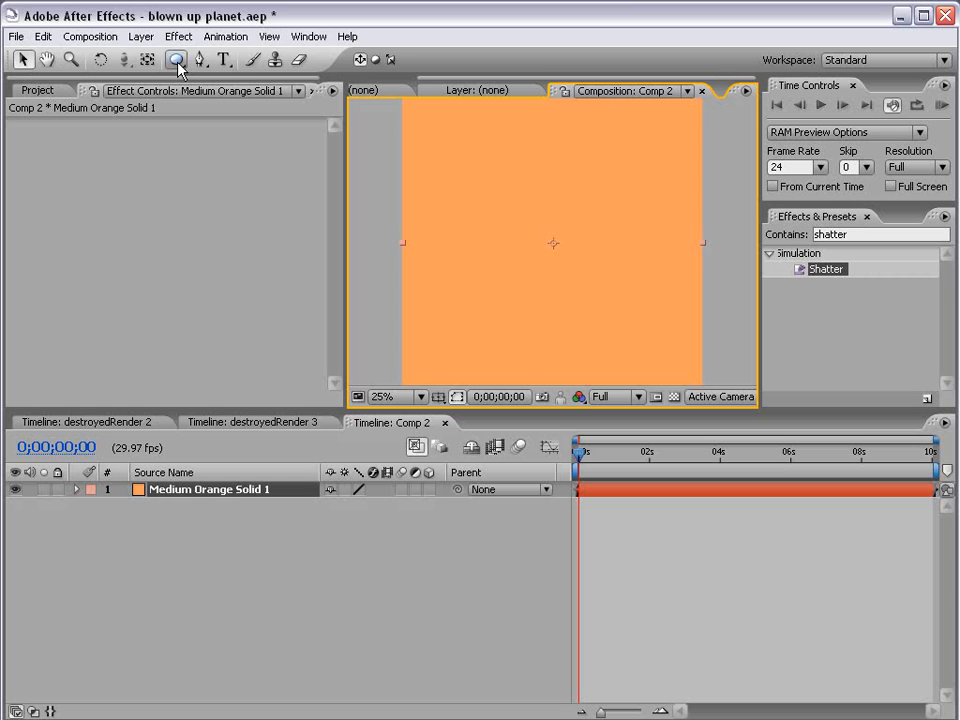
double_click(176, 59)
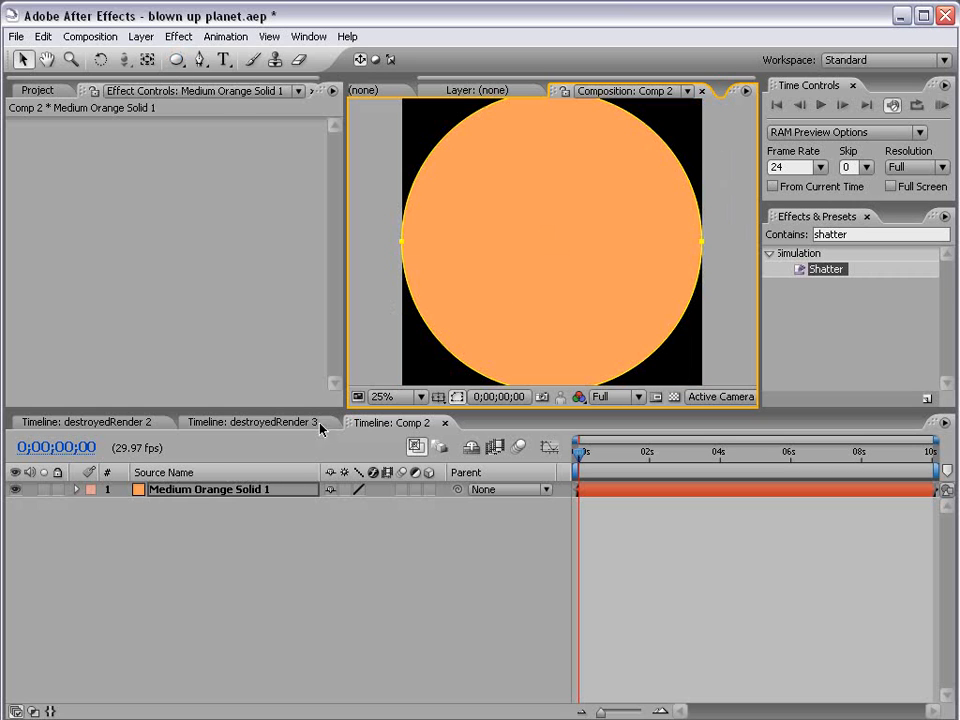
drag(240, 410, 240, 450)
- Duplicate the circular mask on the orange solid and set the copy's mode to Subtract
click(172, 534)
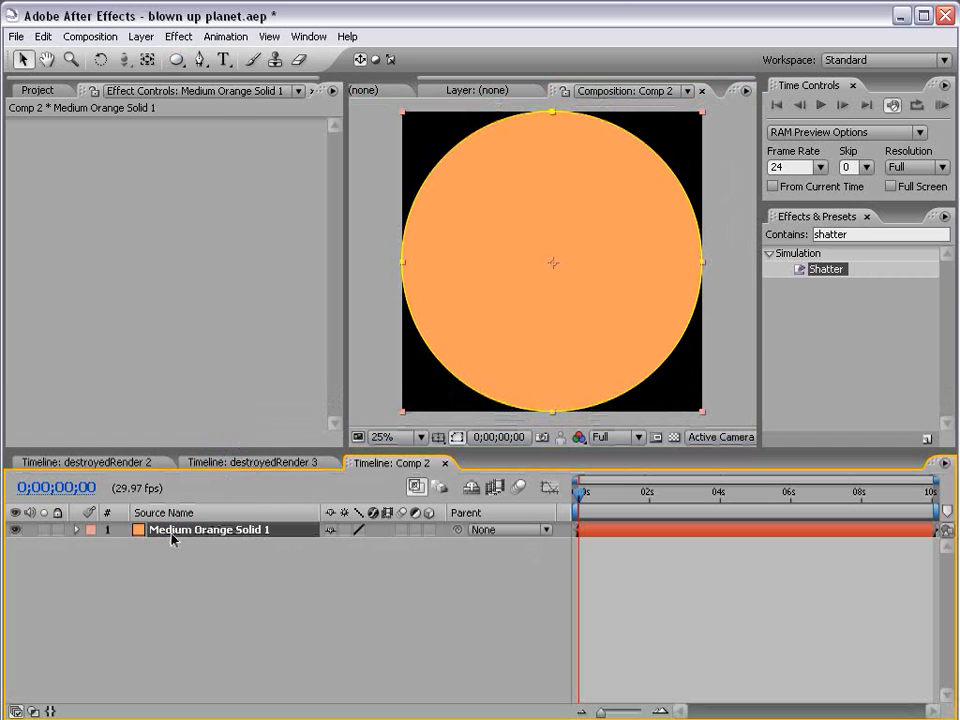
key(m)
click(160, 545)
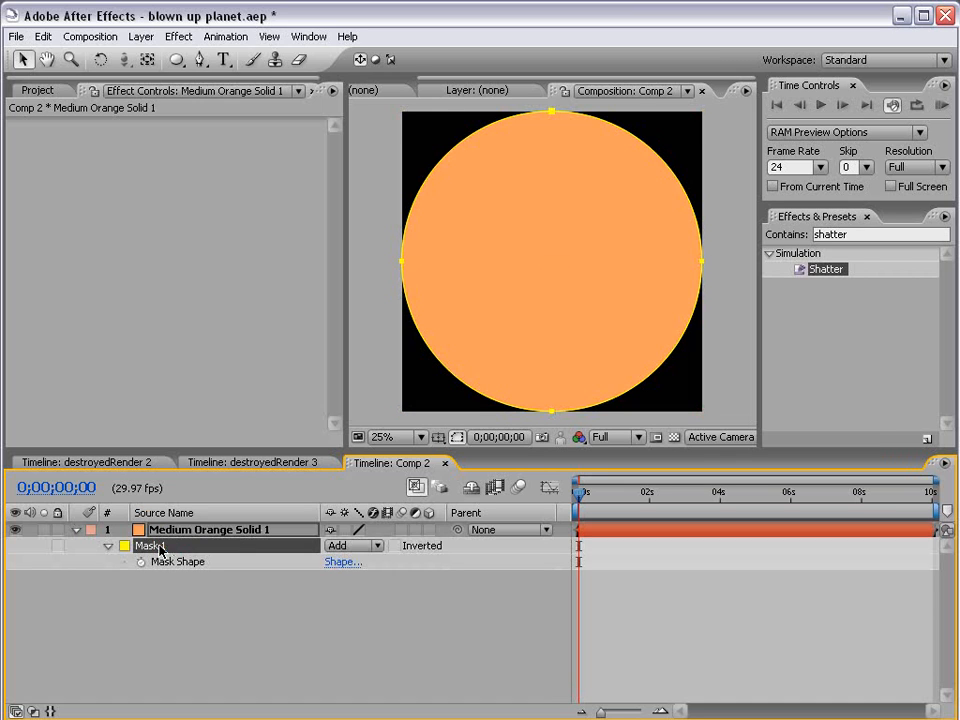
click(43, 36)
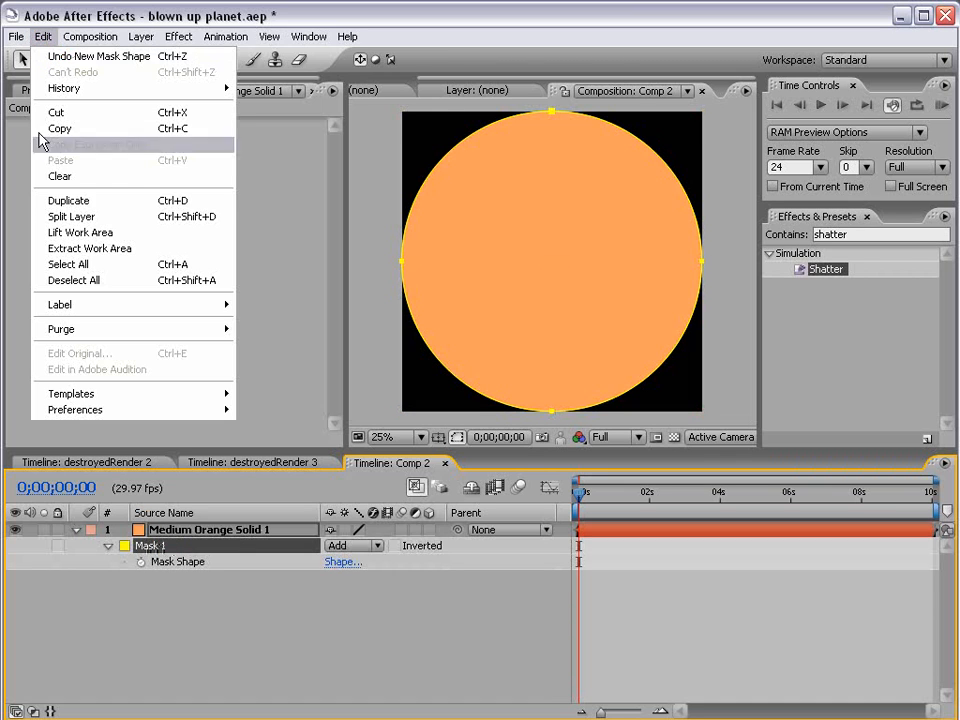
click(98, 203)
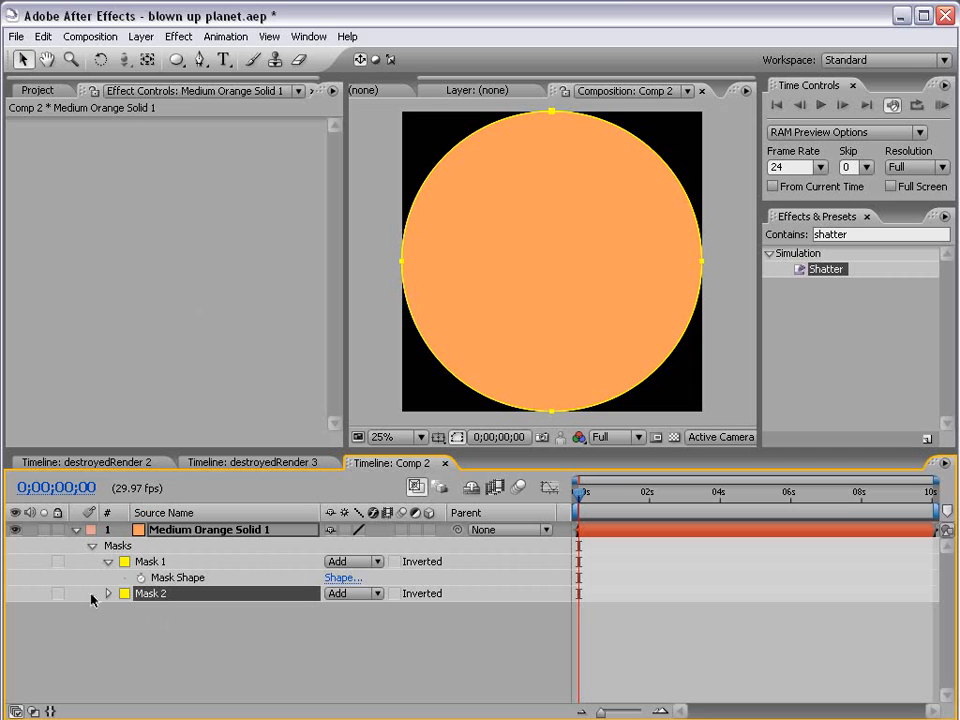
click(357, 594)
click(358, 549)
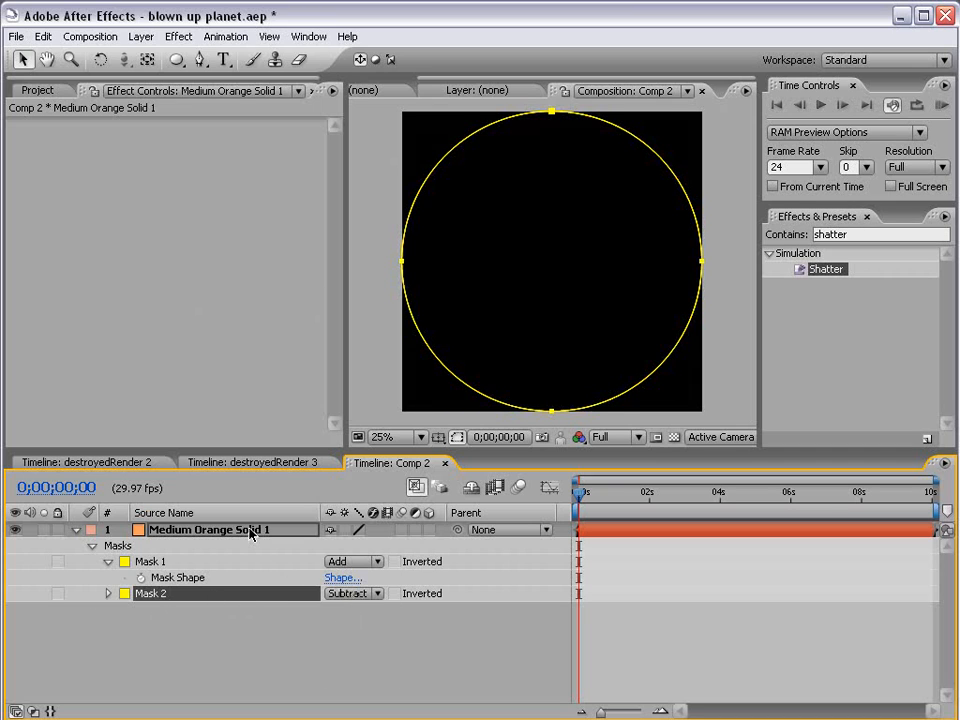
- Set Mask 2's expansion to -82 pixels and its feather to 241 pixels to form a soft-edged inner ring
click(107, 594)
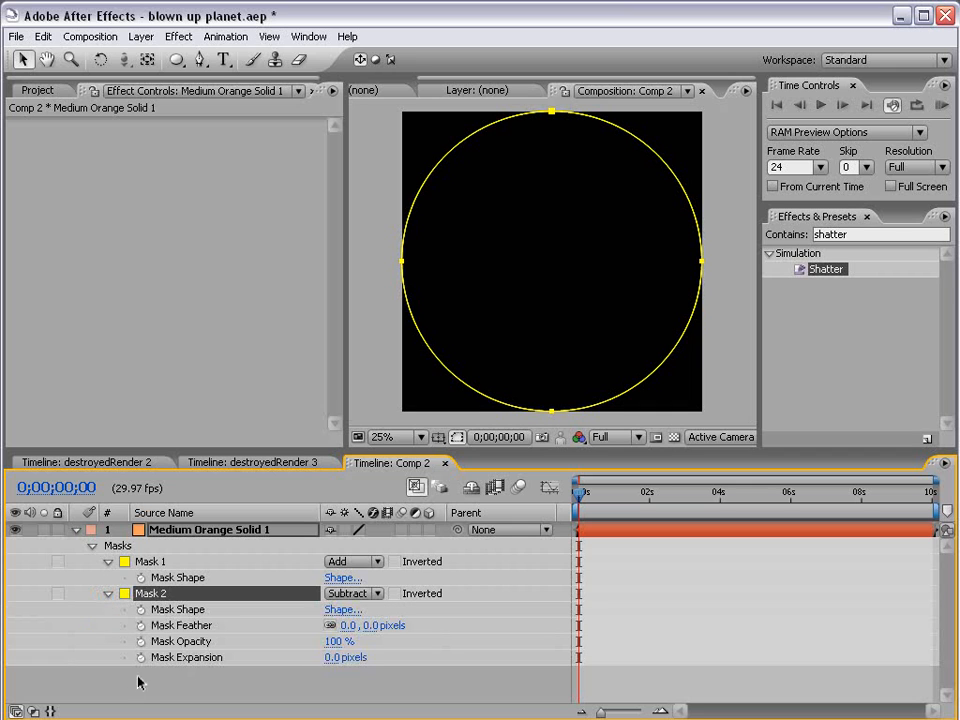
drag(332, 661, 240, 660)
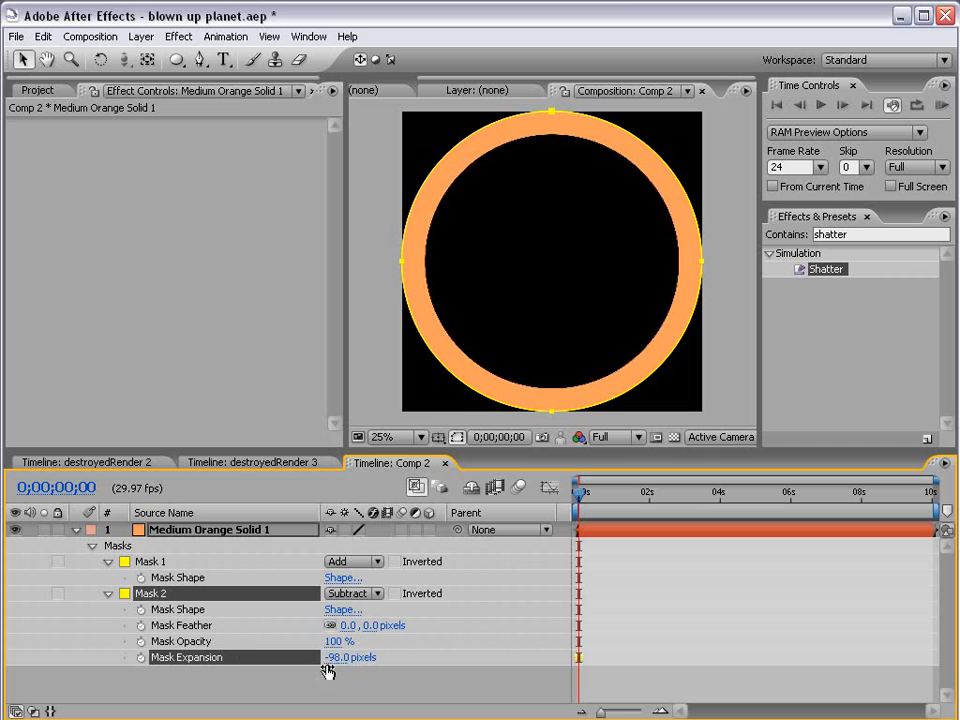
drag(355, 636, 545, 577)
mouse_move(345, 659)
mouse_down()
mouse_move(313, 658)
mouse_move(360, 657)
mouse_up()
click(378, 399)
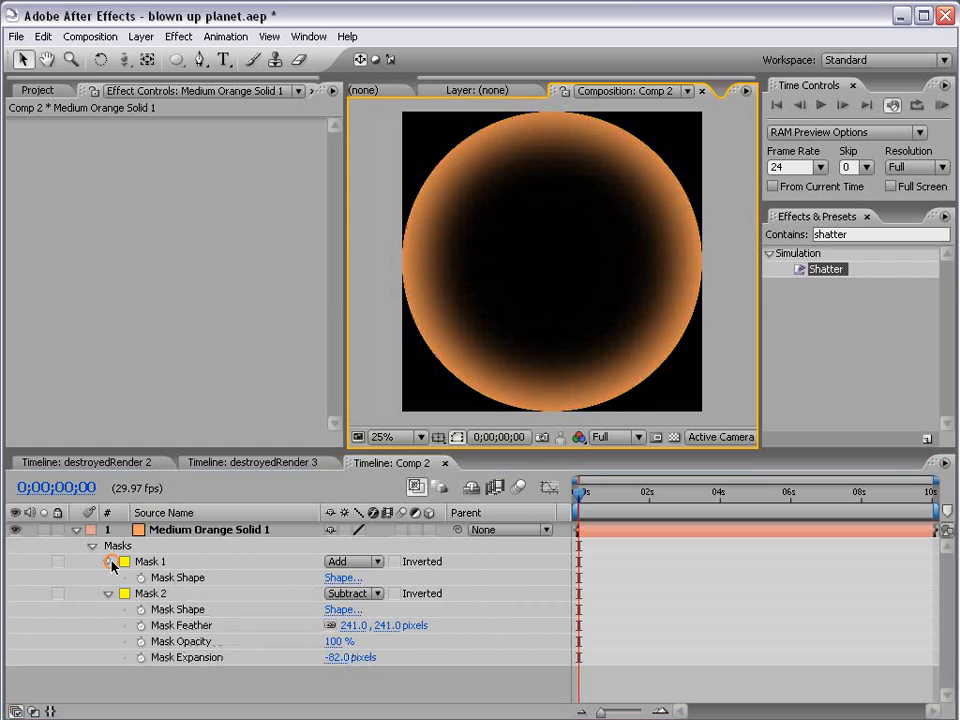
- Set Mask 1's feather to 15 pixels to soften the ring's outer edge
click(110, 563)
click(110, 563)
mouse_move(372, 594)
mouse_down()
mouse_move(390, 593)
mouse_move(381, 593)
mouse_up()
click(500, 598)
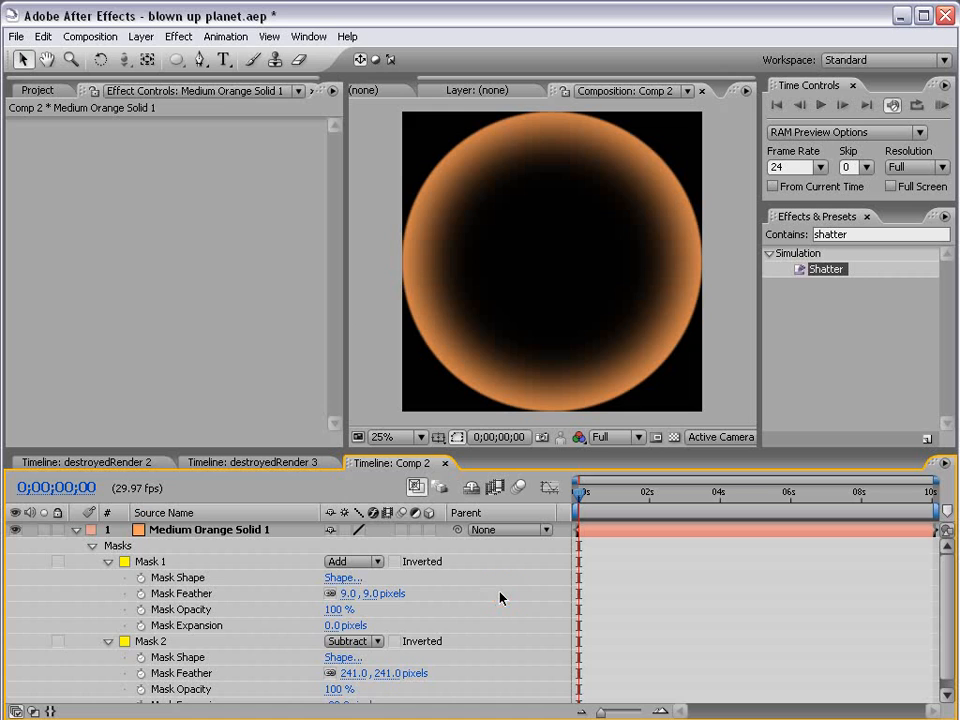
click(368, 593)
text(15)
key(Return)
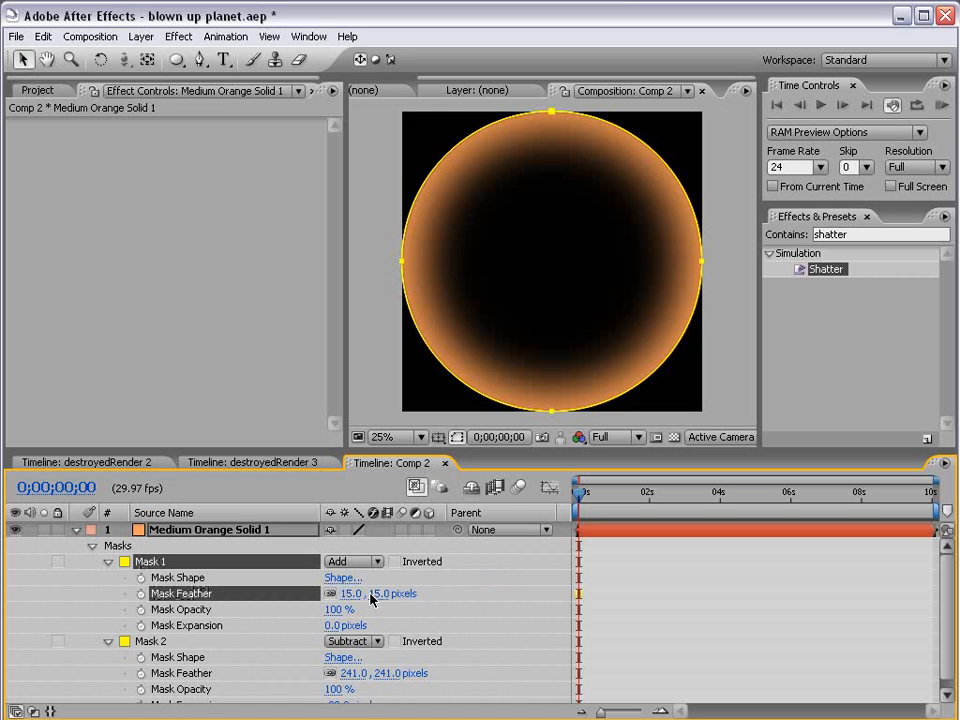
click(676, 617)
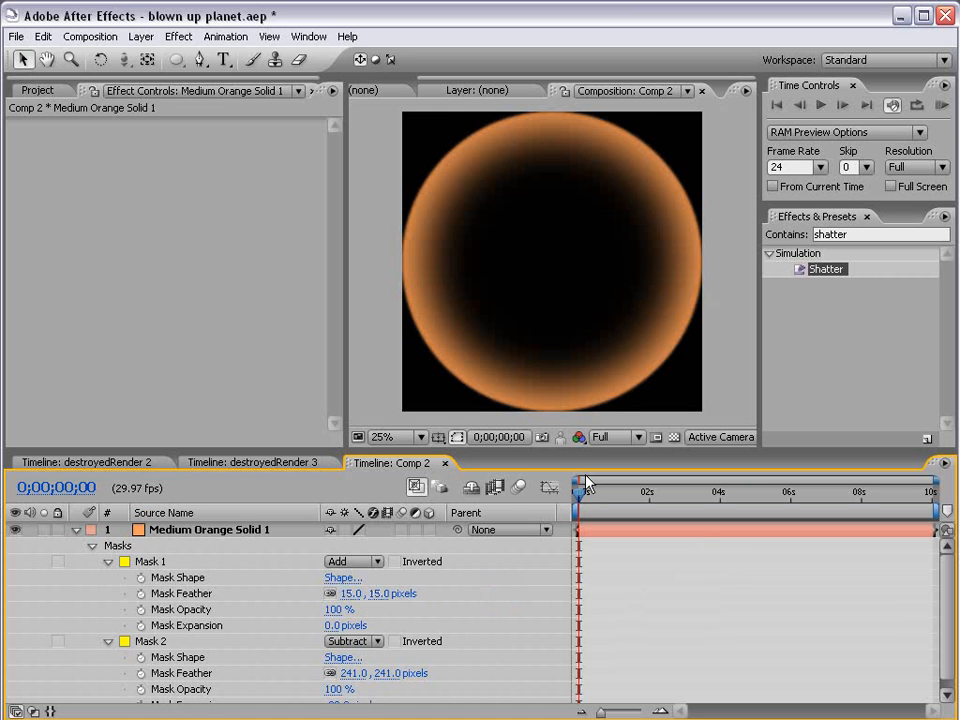
- Place Comp 2 in the center of destroyedRender 3 above all layers and make it a 3D layer
click(230, 462)
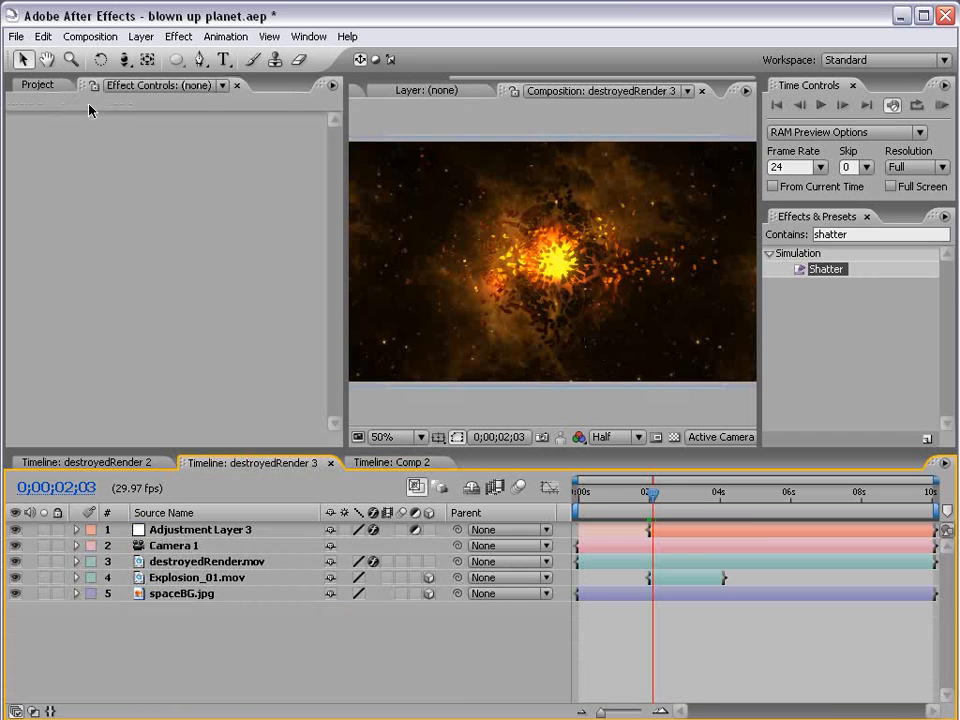
click(38, 85)
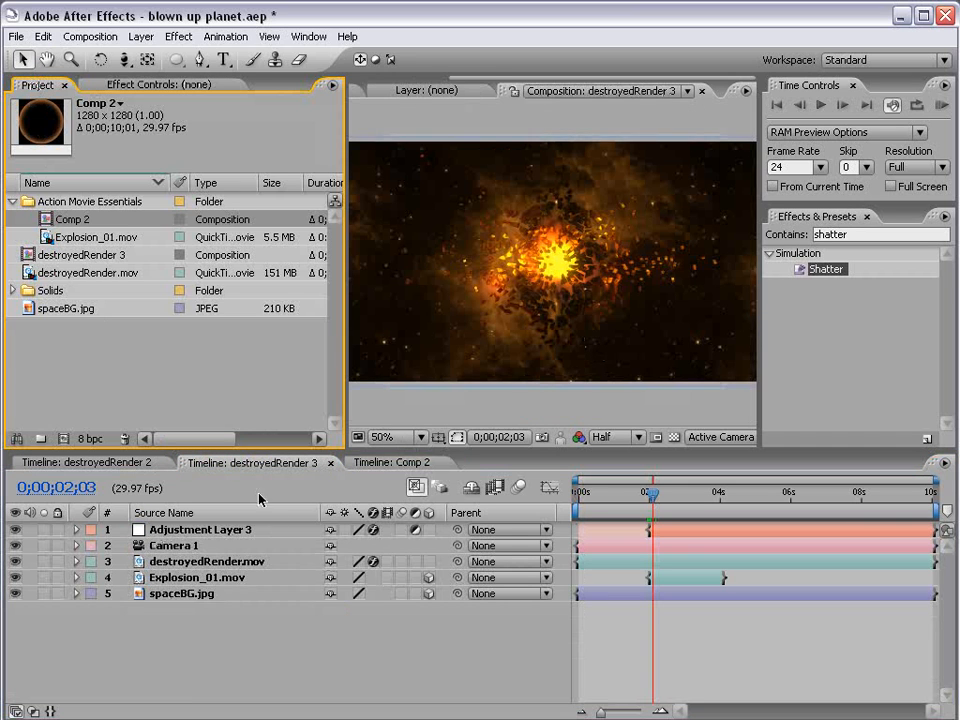
drag(47, 221, 564, 270)
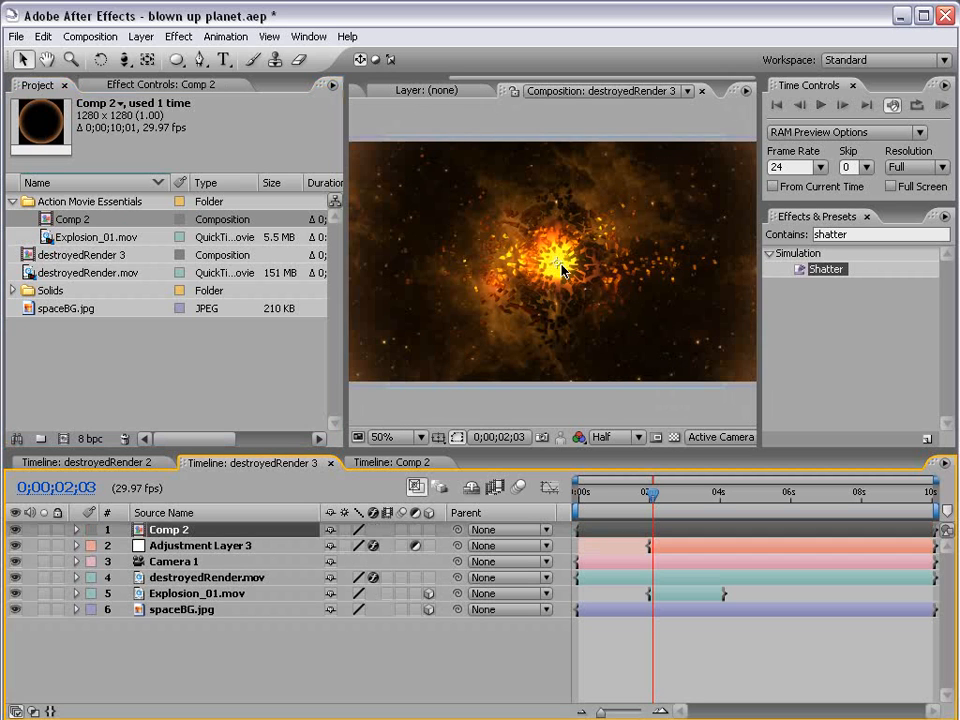
key(comma)
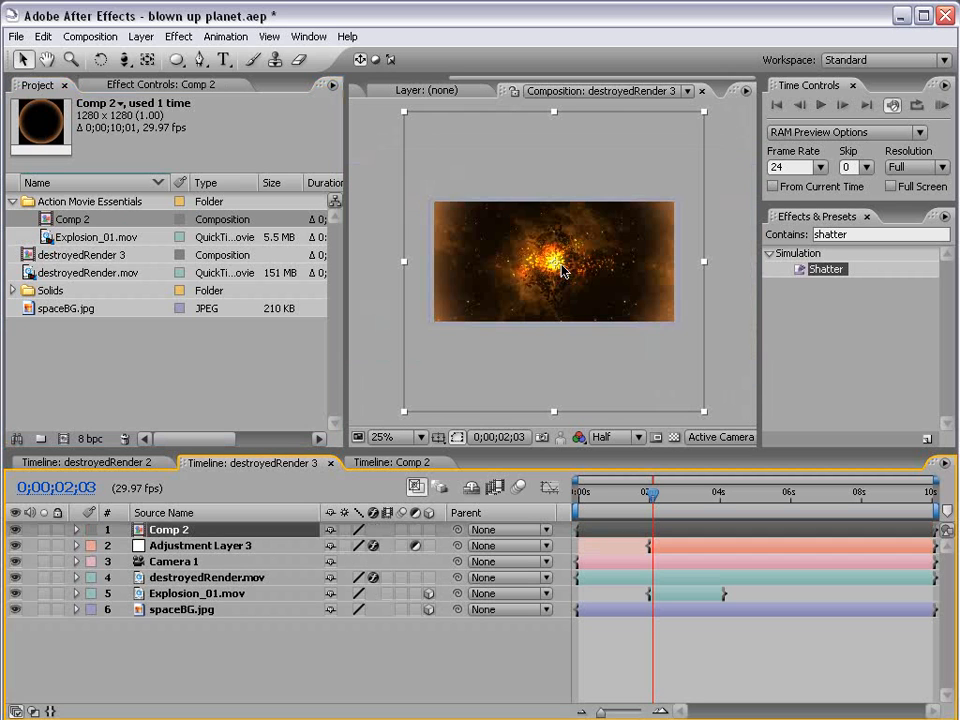
click(429, 530)
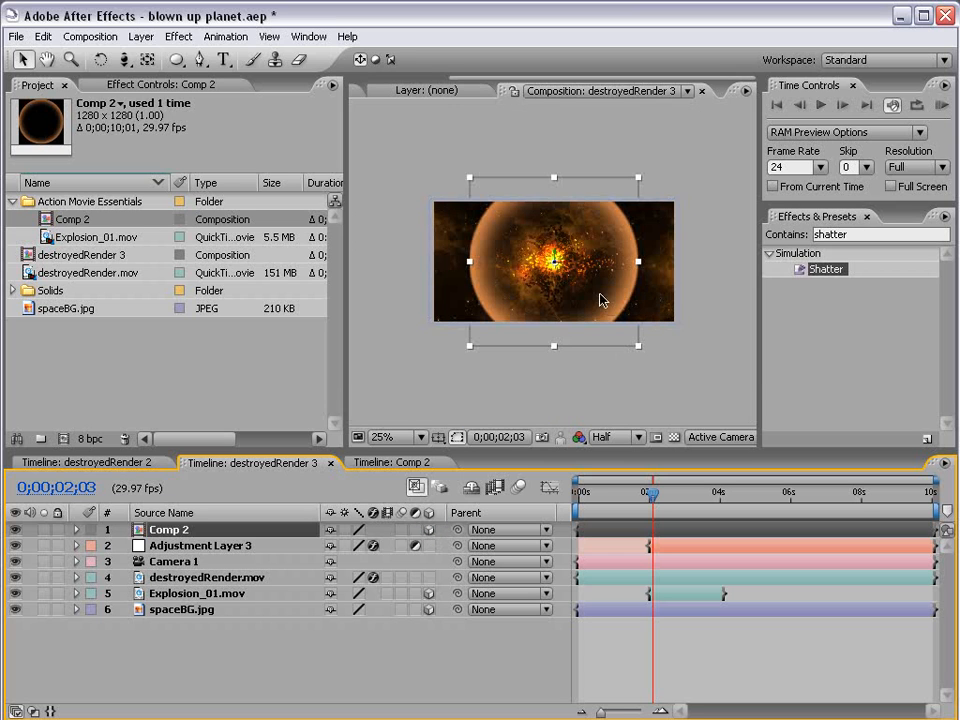
- Rotate the Comp 2 ring in 3D so it lies as a flat, diagonally tilted ellipse around the planet
key(period)
key(w)
drag(568, 262, 545, 258)
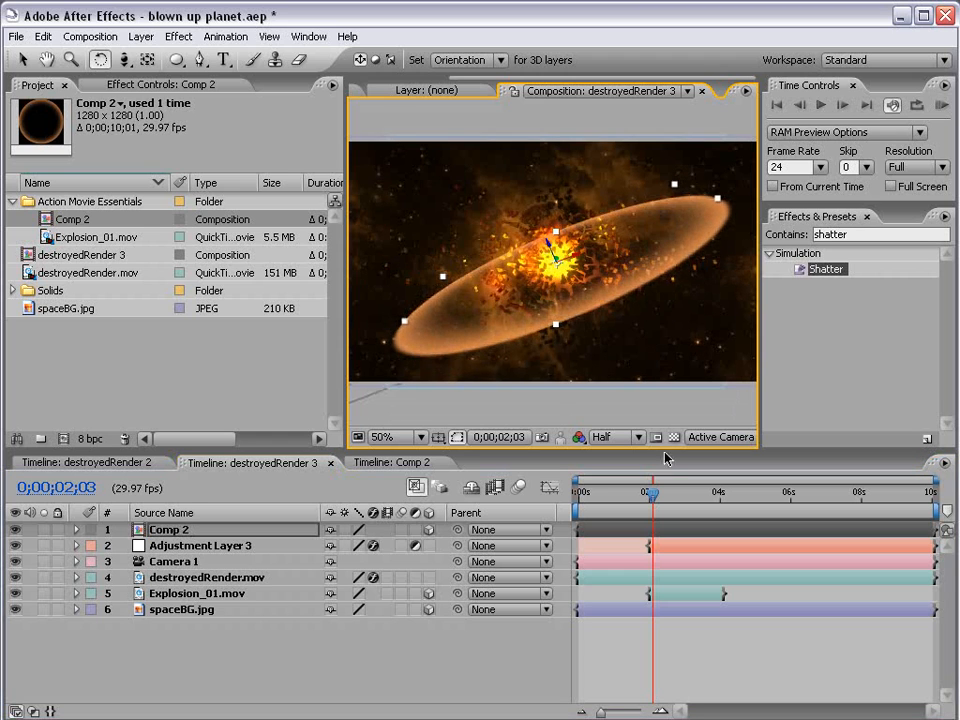
- Keyframe the Comp 2 layer's scale from 26% at 0;00;02;03 to a larger size at 0;00;02;25
key(s)
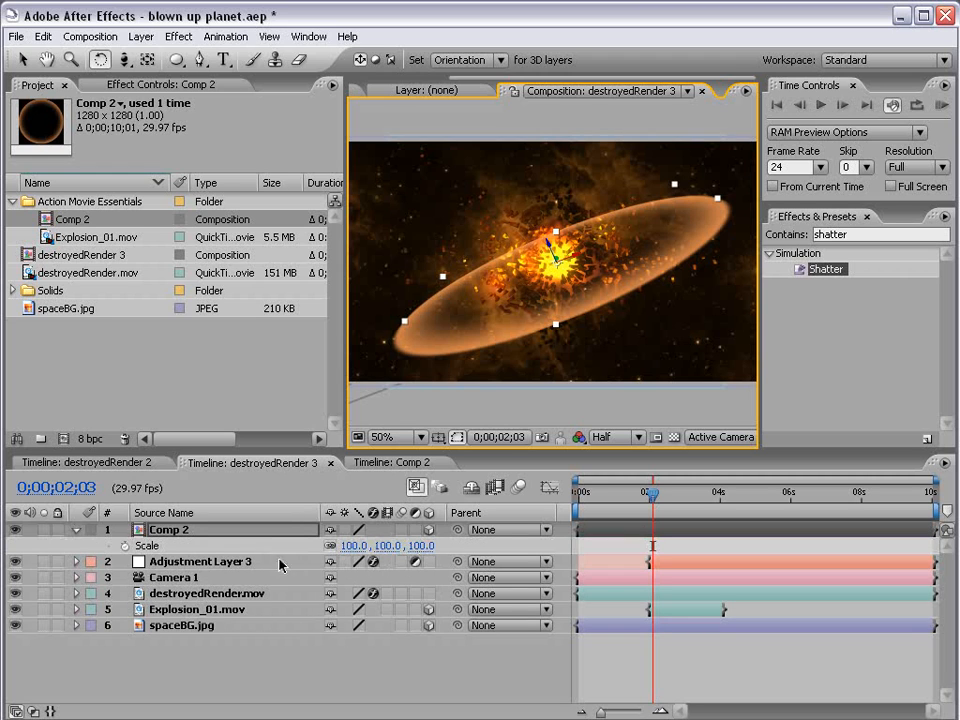
drag(399, 545, 351, 546)
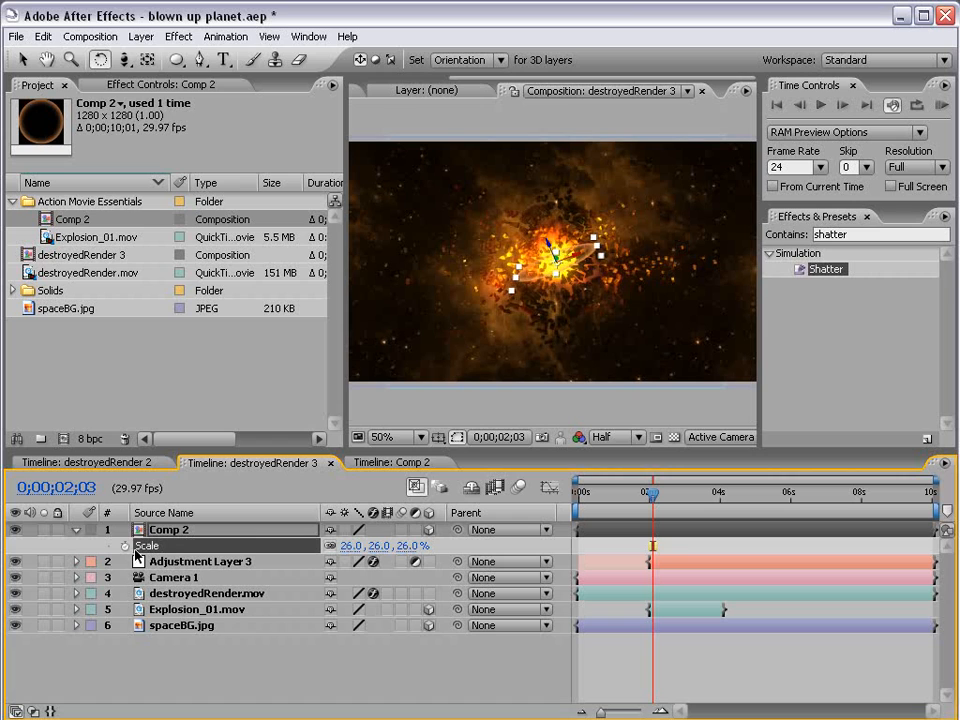
click(124, 546)
drag(652, 503, 679, 503)
drag(350, 546, 651, 497)
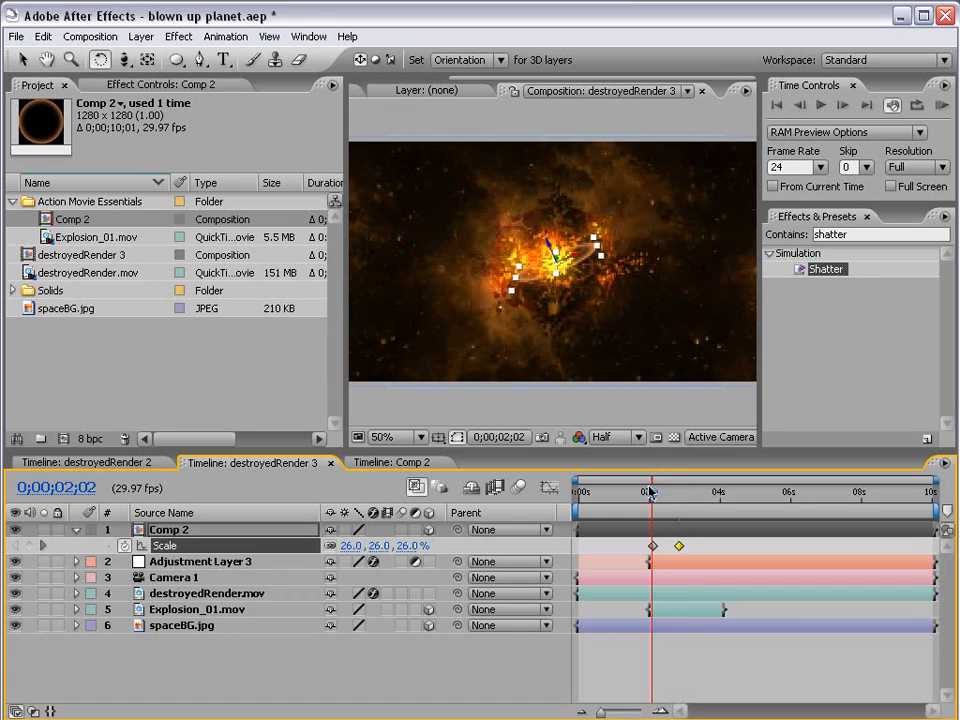
- Move the first Scale keyframe of Comp 2 to 0;00;02;01, matching the start of the explosion
key(=)
key(=)
key(=)
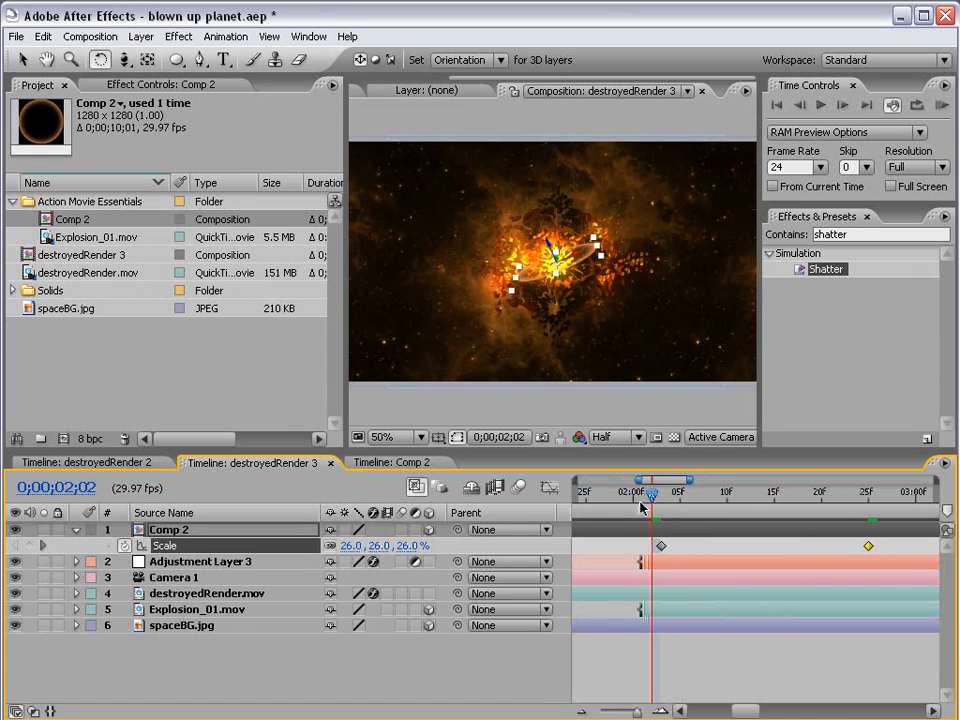
drag(647, 499, 644, 500)
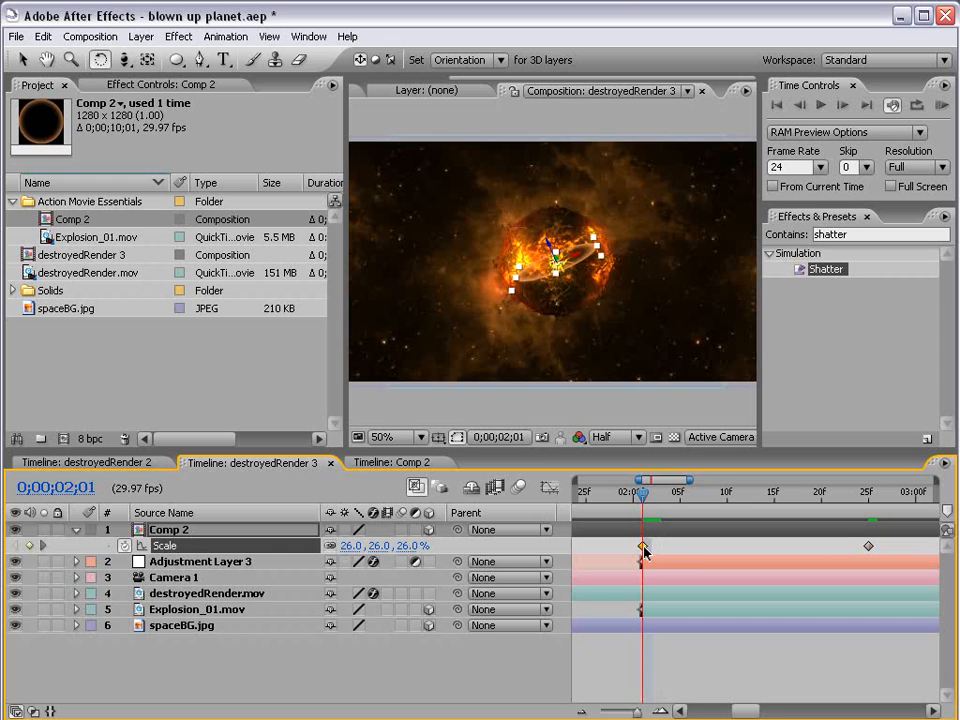
- Trim the start of the Comp 2 layer to 0;00;02;01
click(655, 531)
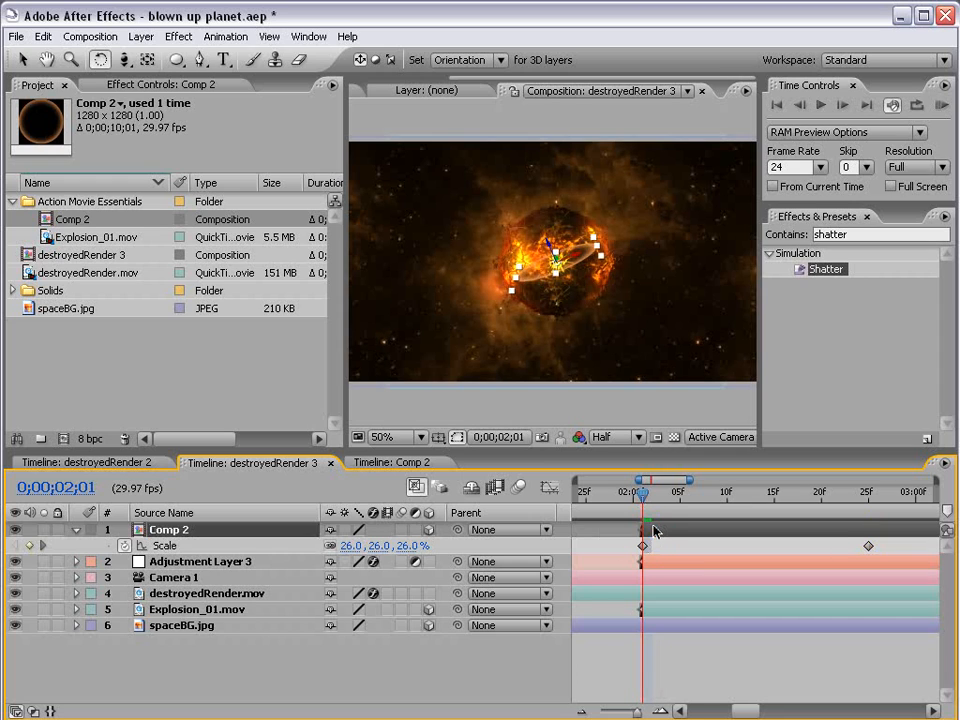
mouse_move(645, 503)
mouse_down()
mouse_move(880, 505)
mouse_move(643, 505)
mouse_up()
key(comma)
- Keyframe Comp 2's opacity to fade in from 0% at 0;00;02;01 to 100% at 0;00;02;04
key(t)
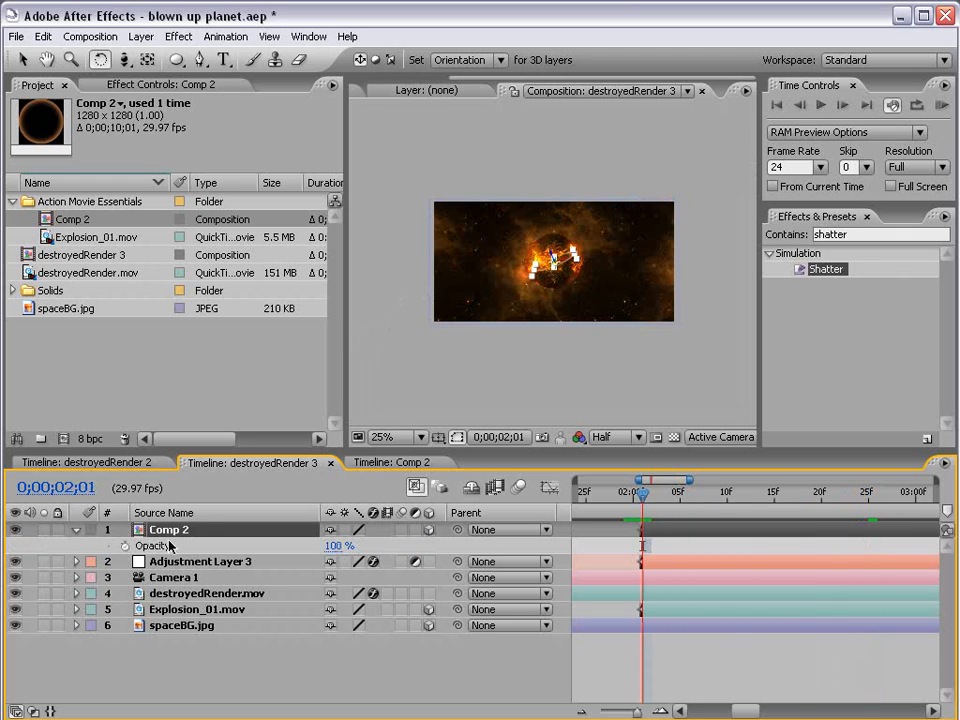
key(shift+s)
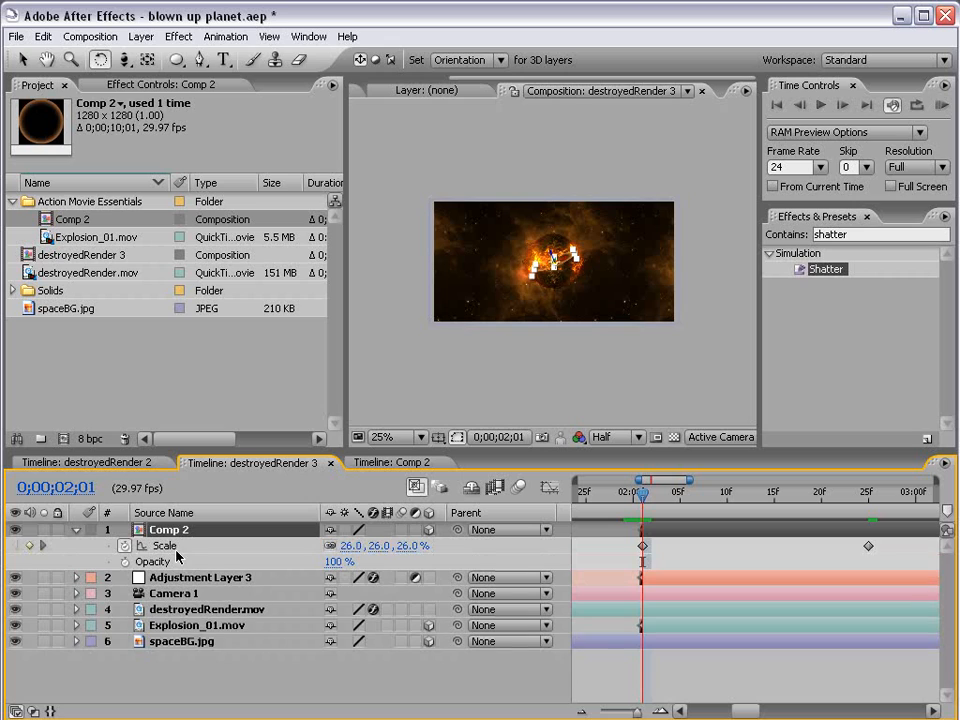
click(124, 562)
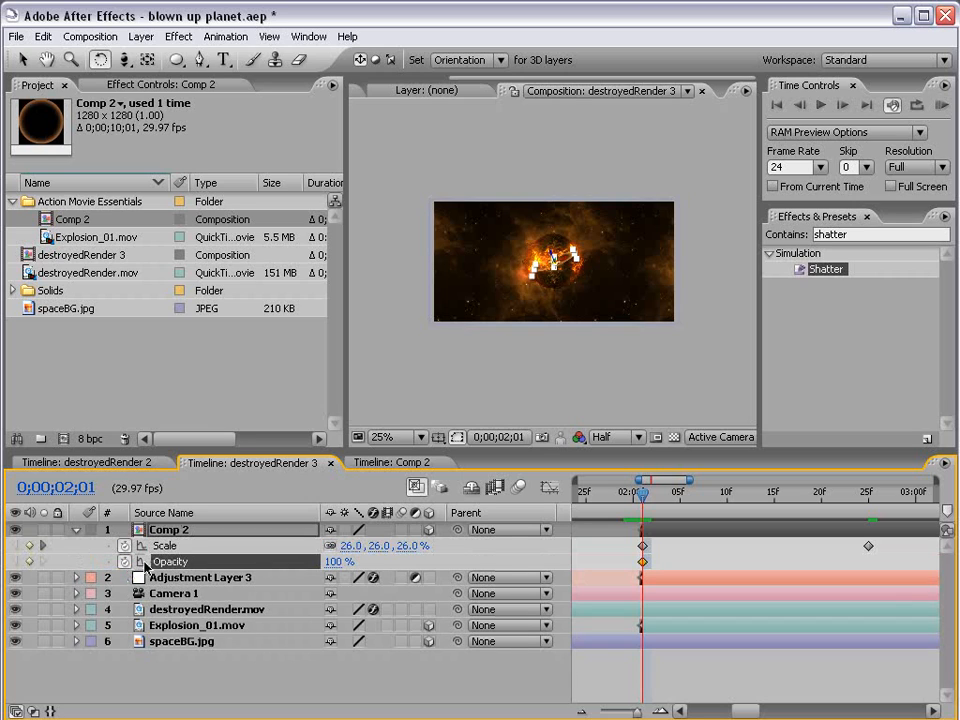
drag(642, 562, 670, 562)
click(339, 562)
text(0)
key(Return)
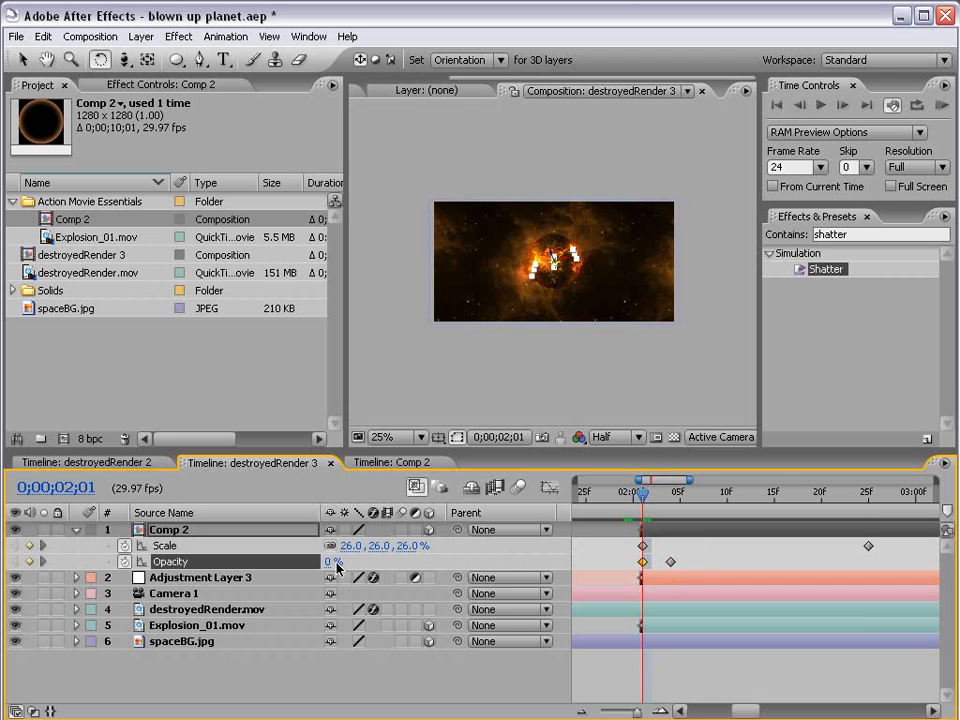
- Keyframe Comp 2's opacity to hold at 100% at 0;00;02;18 and fade out to 0% at 0;00;02;25
drag(645, 500, 803, 510)
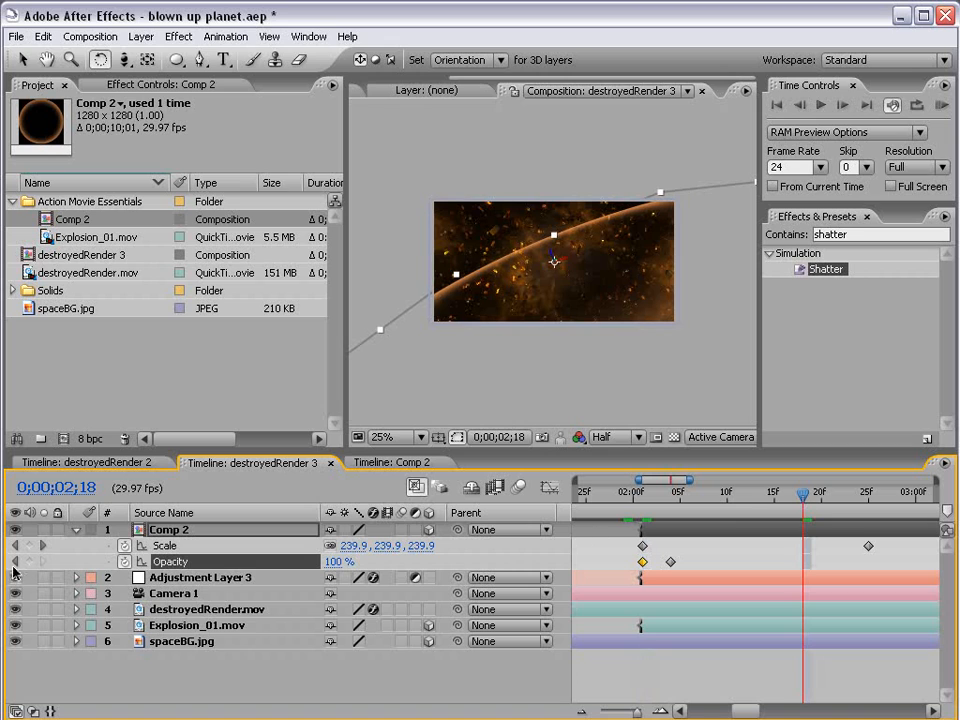
click(31, 562)
drag(810, 497, 867, 496)
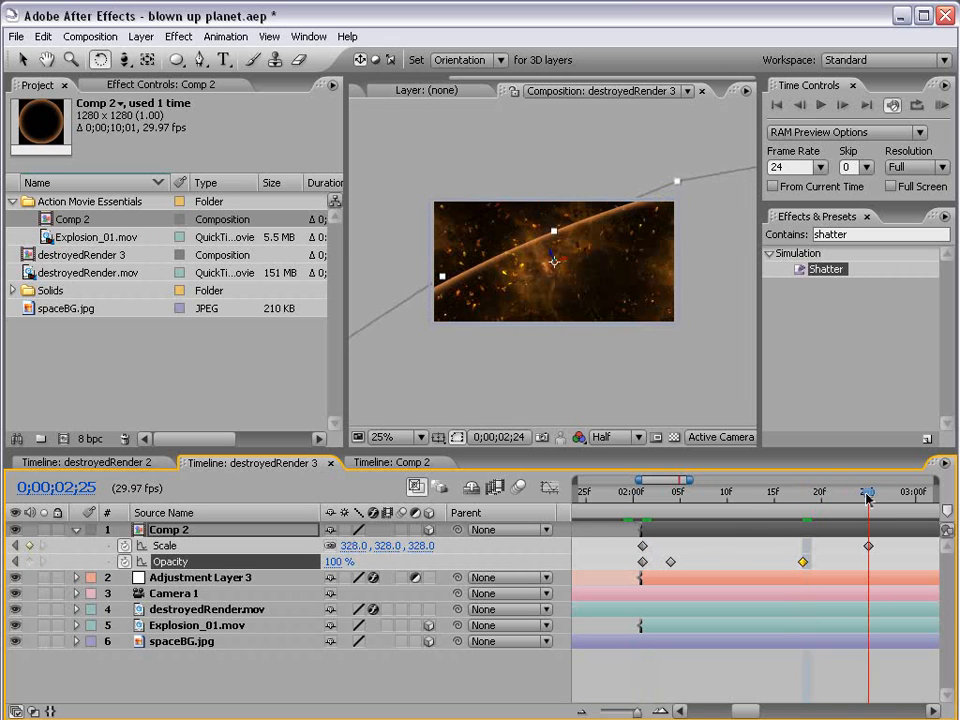
click(337, 562)
text(0)
key(Return)
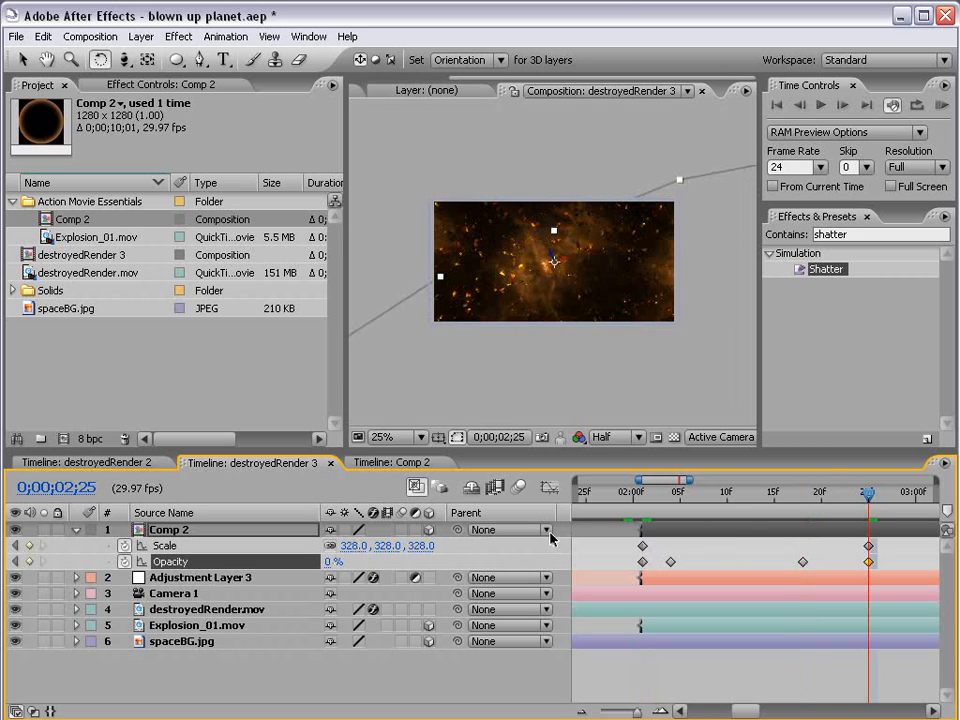
- Move the Opacity keyframe that starts Comp 2's fade-out one frame earlier and check the ring's expansion
click(641, 497)
drag(644, 493, 868, 495)
click(790, 563)
drag(803, 563, 793, 563)
click(781, 555)
drag(679, 493, 709, 494)
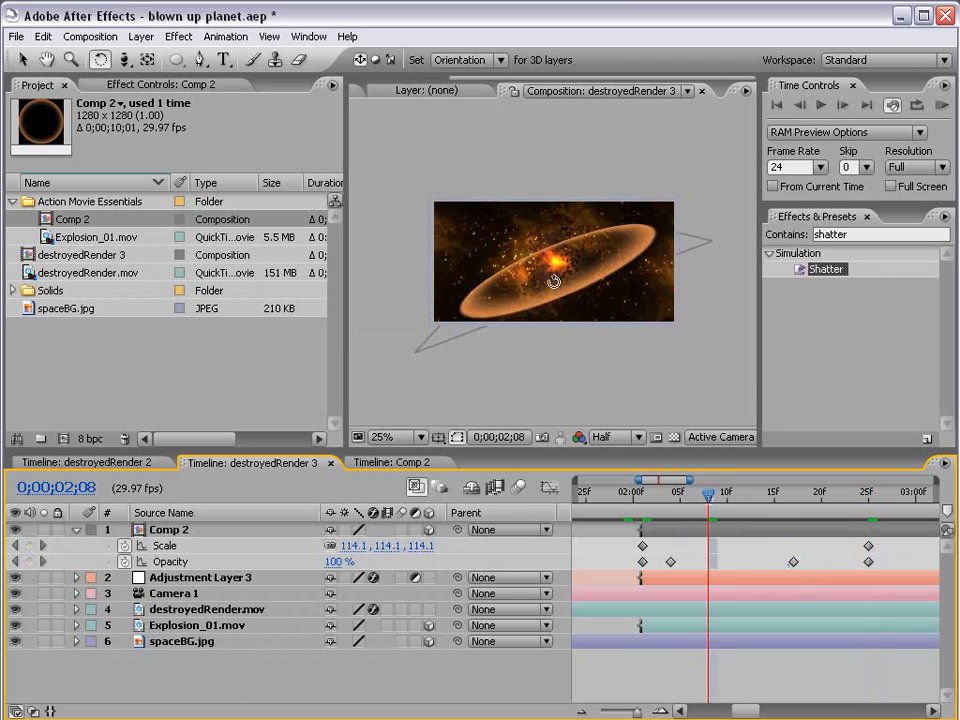
scroll(553, 281, up, 1)
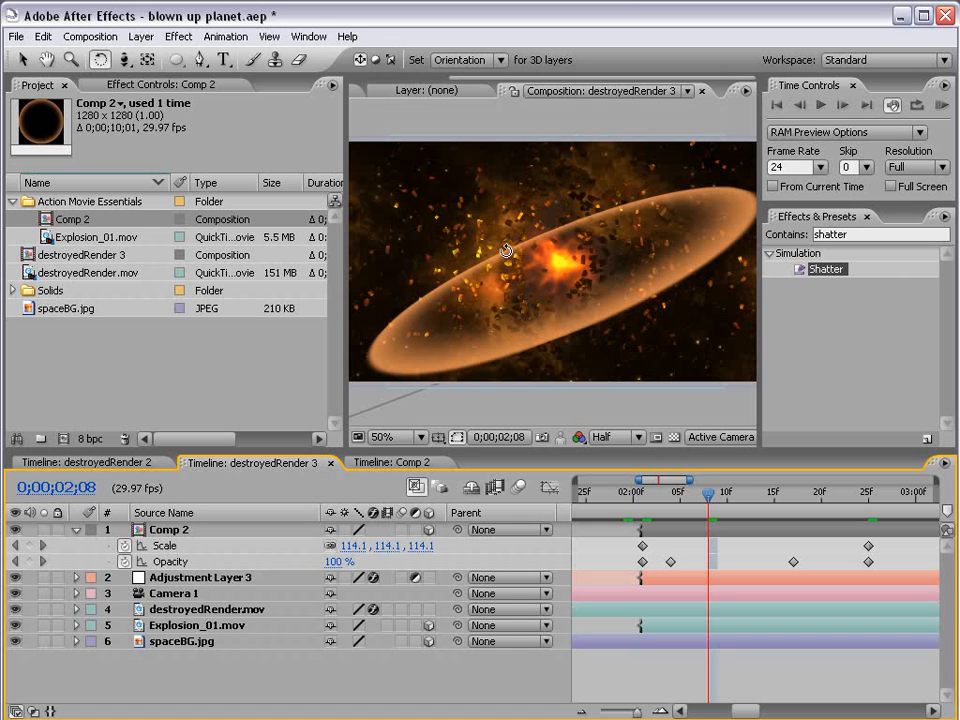
- Create a comp-size medium orange solid above all layers, with the ring shown at 0;00;02;05
click(76, 530)
drag(709, 492, 680, 495)
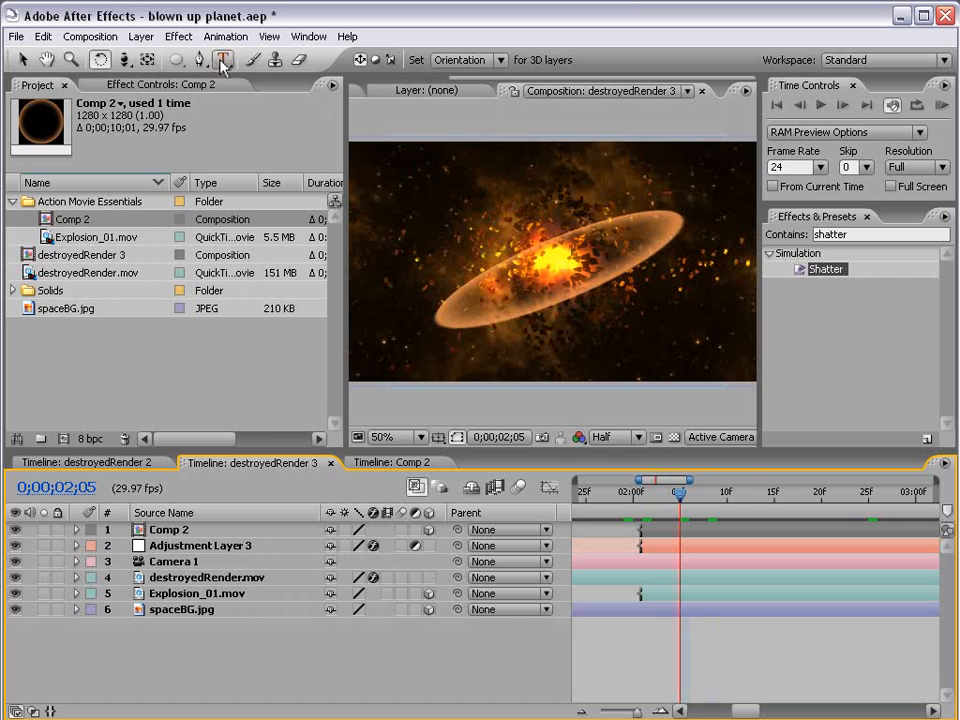
click(141, 36)
mouse_move(146, 57)
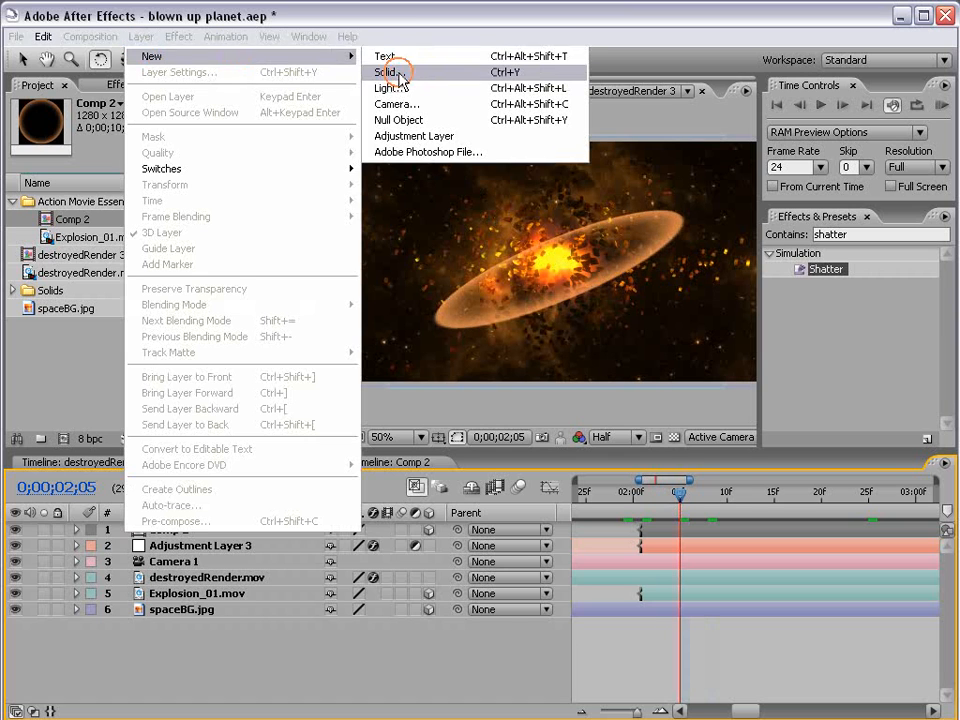
click(398, 74)
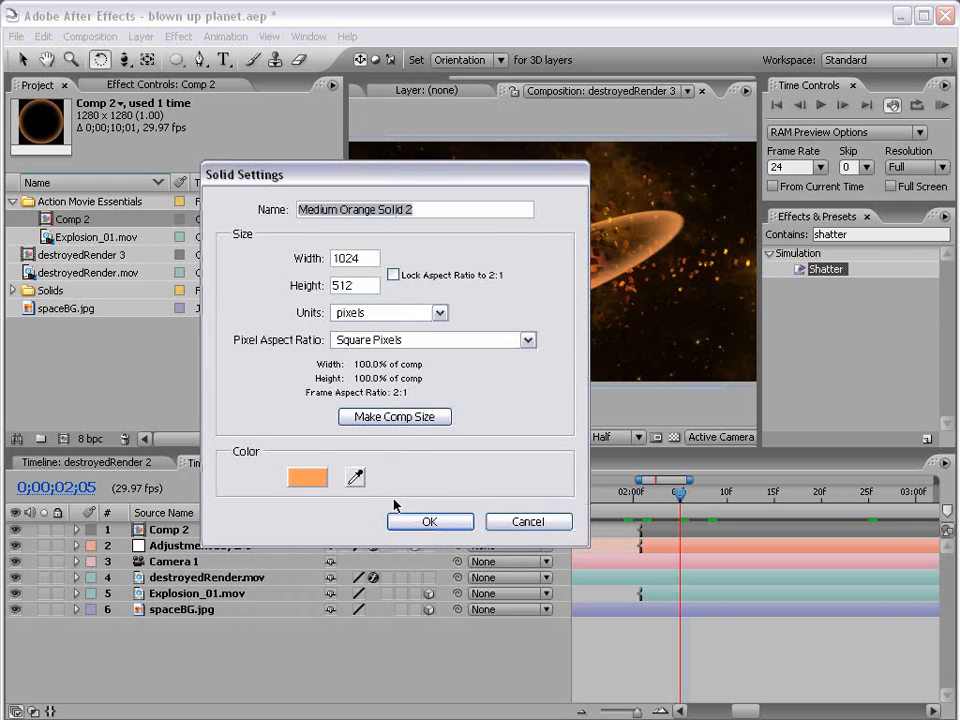
click(394, 418)
click(428, 521)
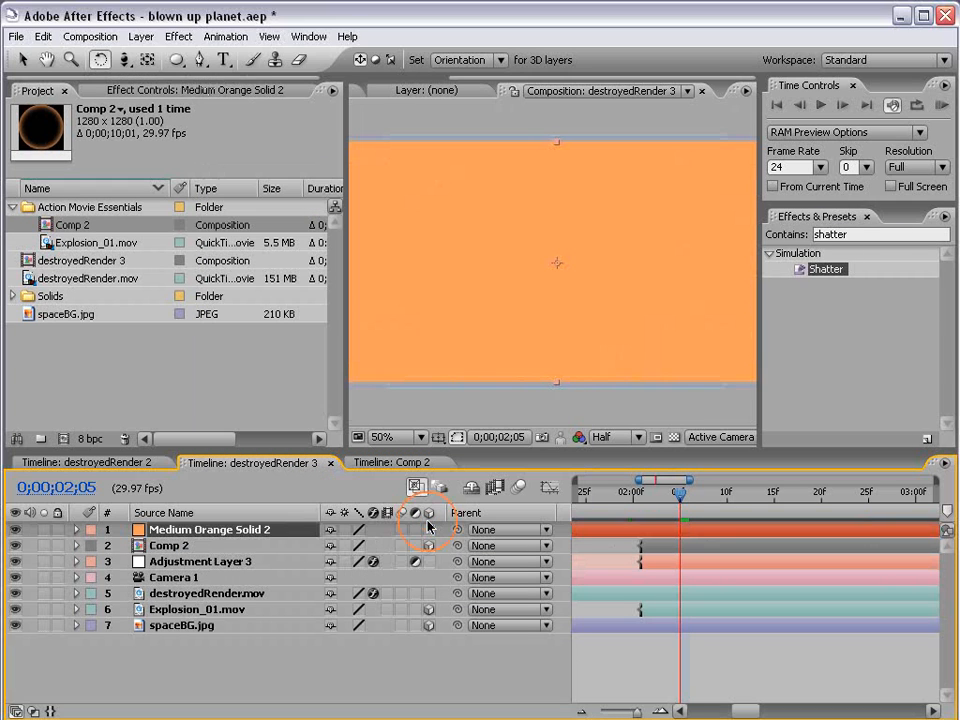
- Hide the orange solid and draw a closed Pen mask on it over the explosion center and the ring's rear edge
click(15, 530)
click(200, 59)
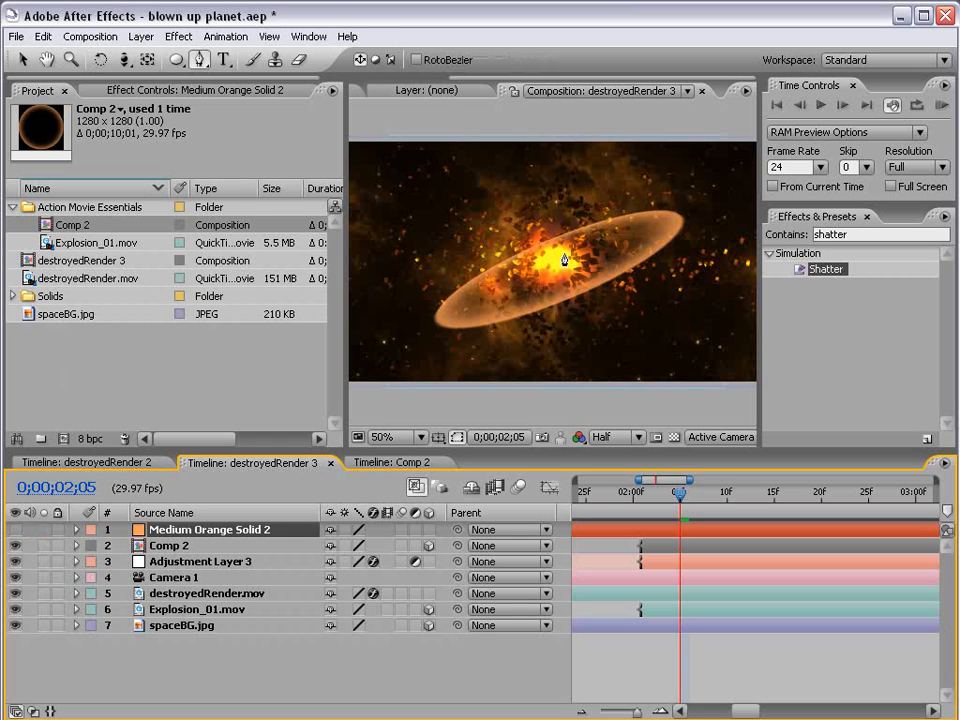
key(.)
click(637, 221)
drag(590, 179, 569, 179)
mouse_move(465, 231)
mouse_down()
mouse_move(463, 255)
mouse_move(498, 296)
mouse_up()
click(593, 266)
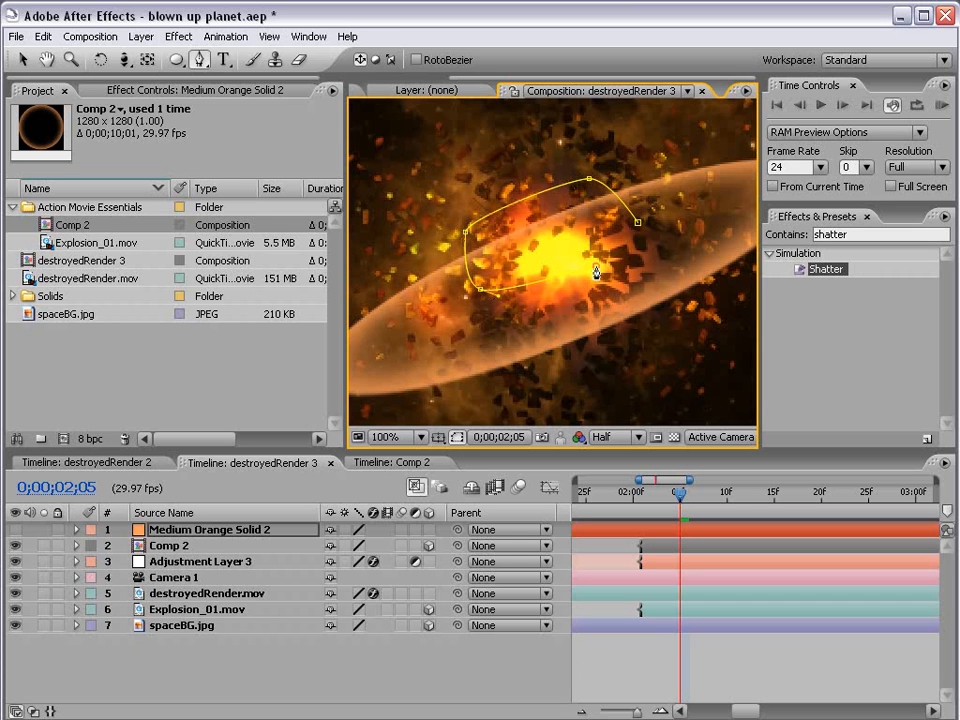
click(638, 222)
click(184, 531)
click(15, 530)
click(15, 530)
click(15, 530)
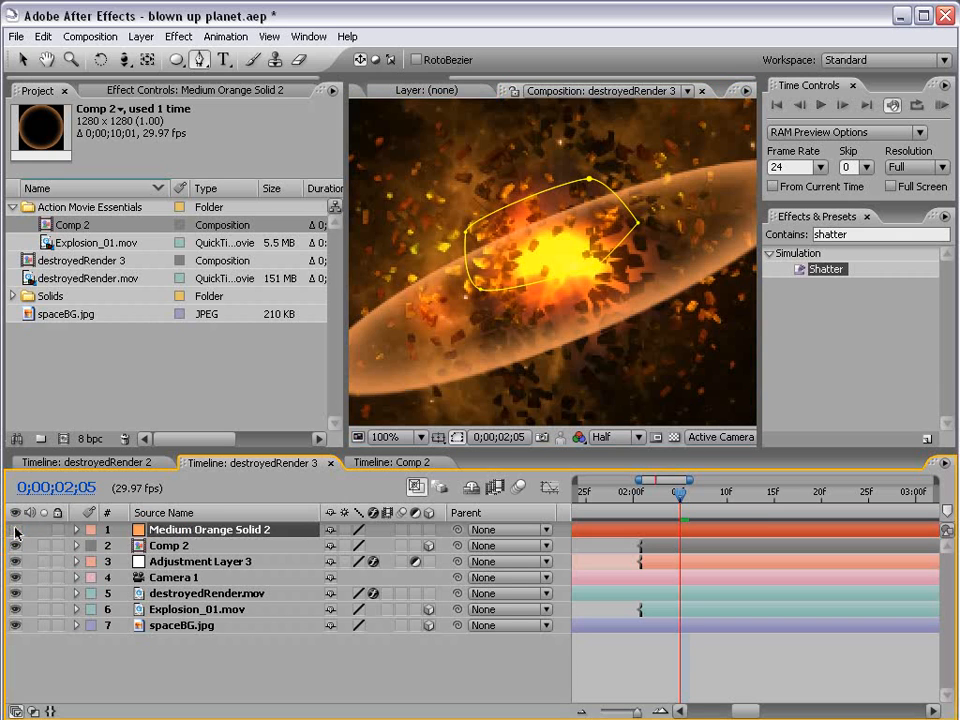
- Set Comp 2's track matte to Alpha Inverted Matte "Medium Orange Solid 2" and check the matte shape with the solid briefly shown
click(172, 545)
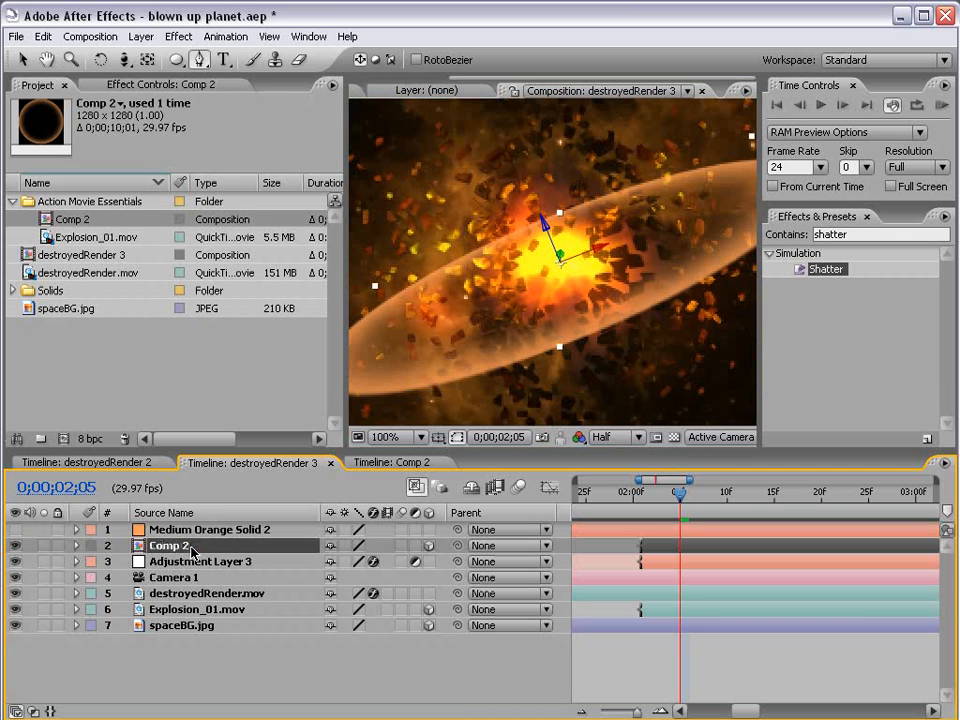
key(F4)
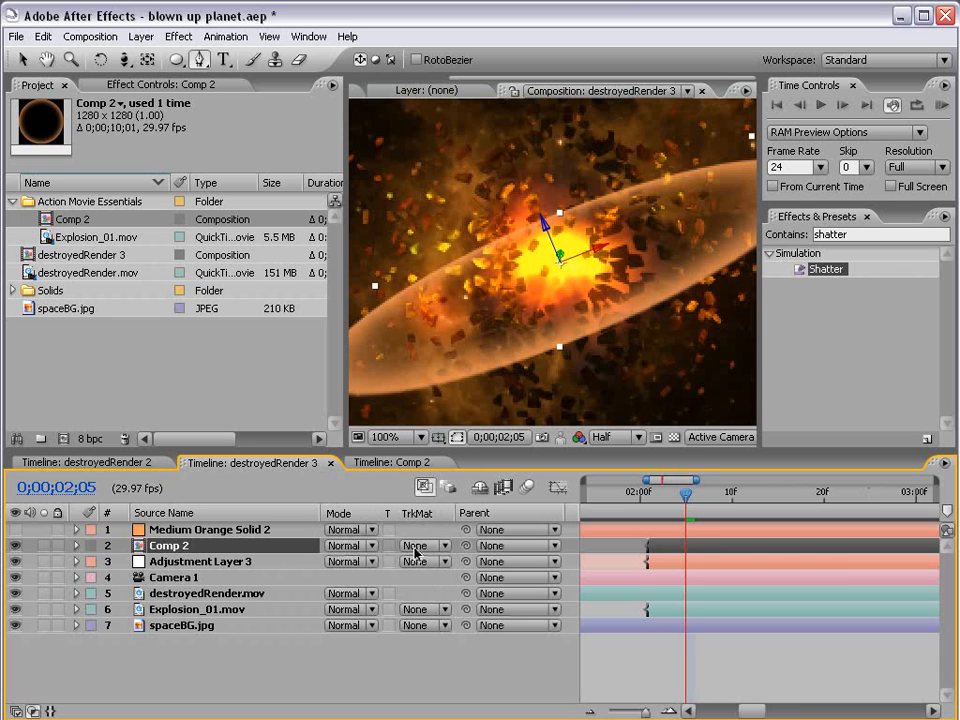
click(415, 549)
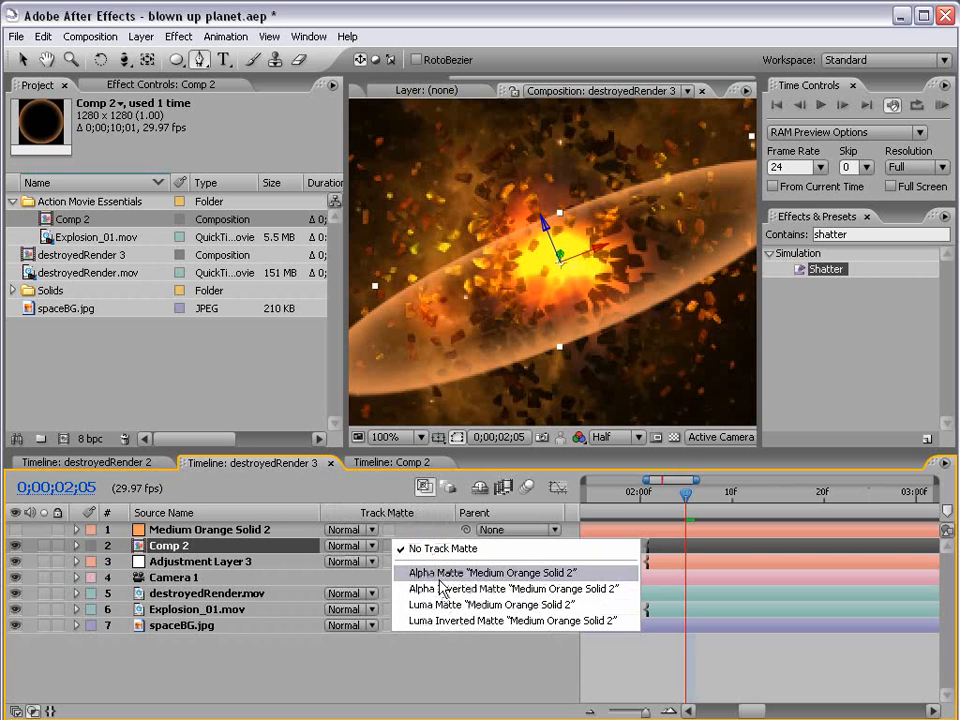
click(441, 589)
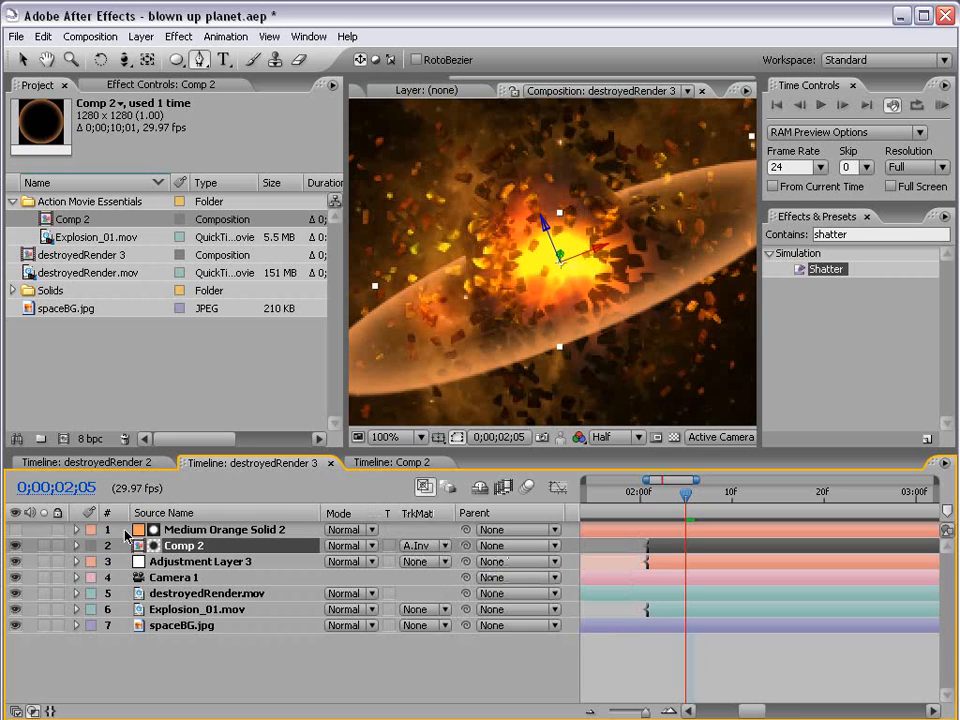
click(14, 530)
click(210, 529)
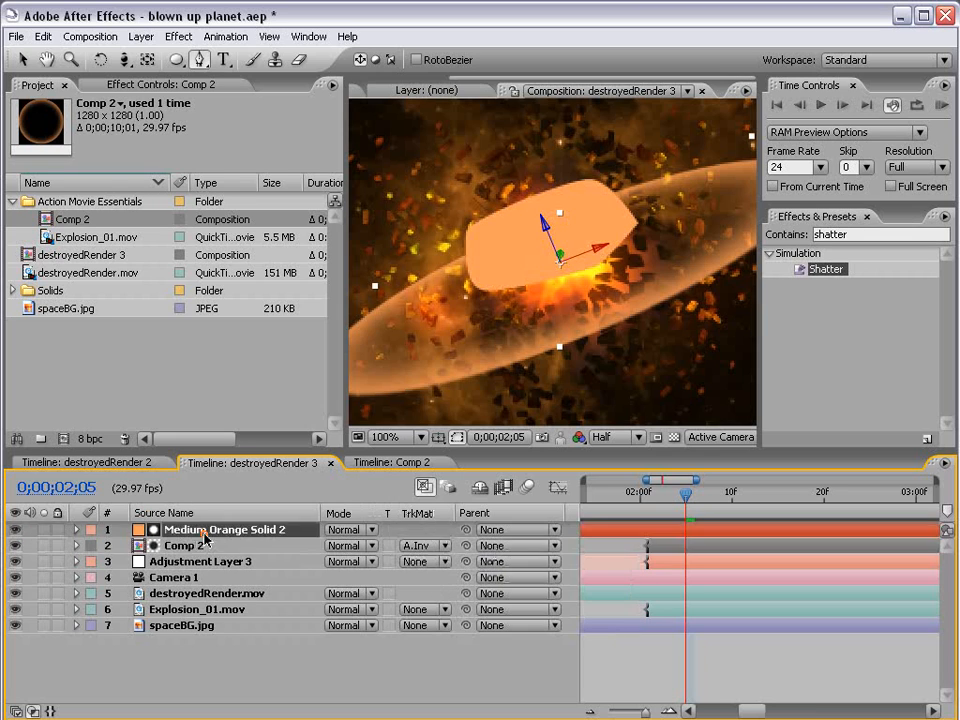
click(14, 529)
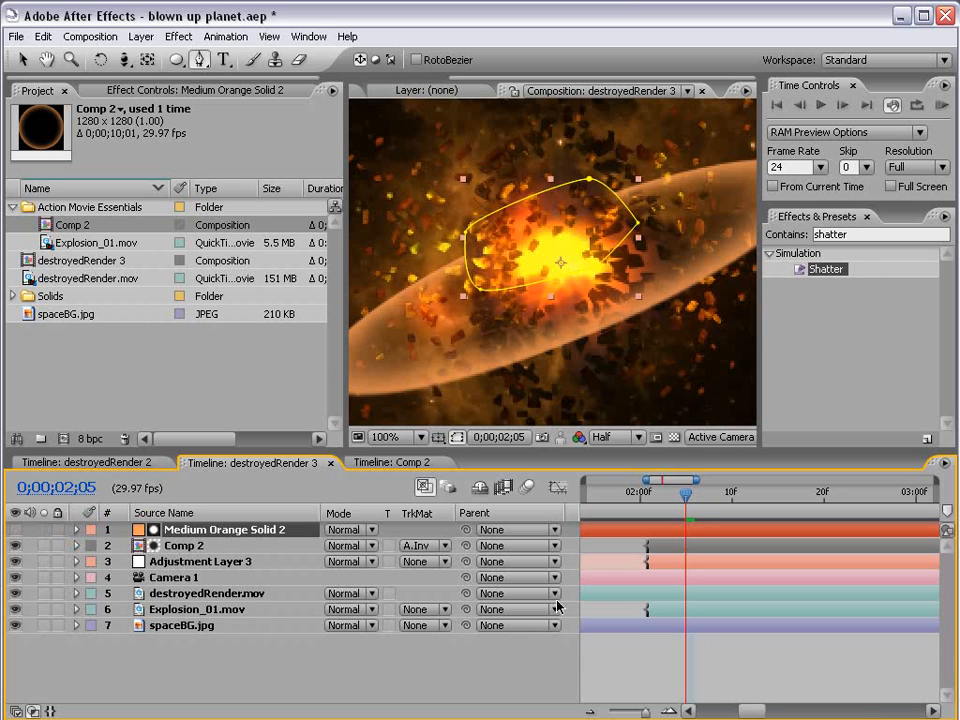
click(615, 590)
- Feather the orange solid's mask by 48 pixels and check how the ring passes behind the explosion
click(212, 530)
key(f)
drag(345, 562, 397, 541)
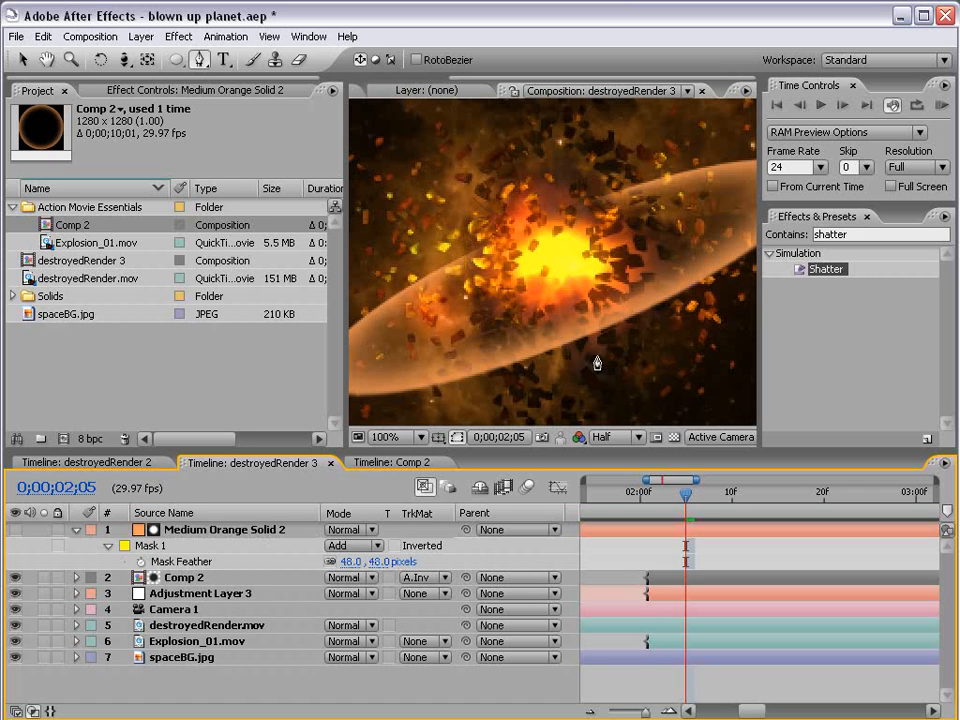
key(grave)
key(v)
key(grave)
scroll(557, 308, down, 1)
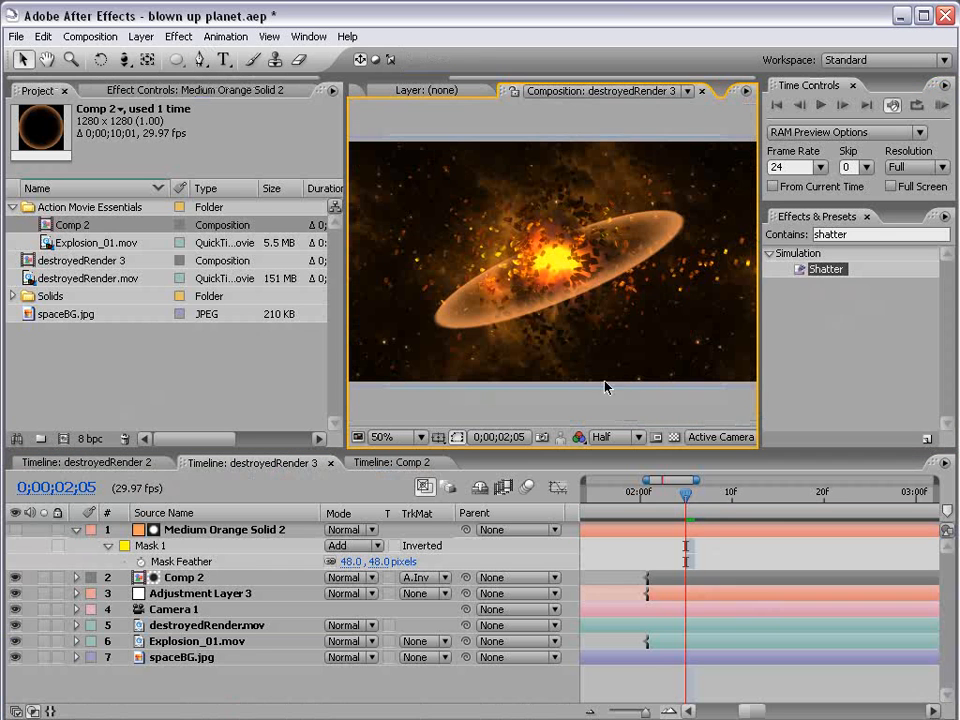
mouse_move(686, 492)
mouse_down()
mouse_move(636, 497)
mouse_move(797, 499)
mouse_move(650, 503)
mouse_move(715, 505)
mouse_move(688, 513)
mouse_up()
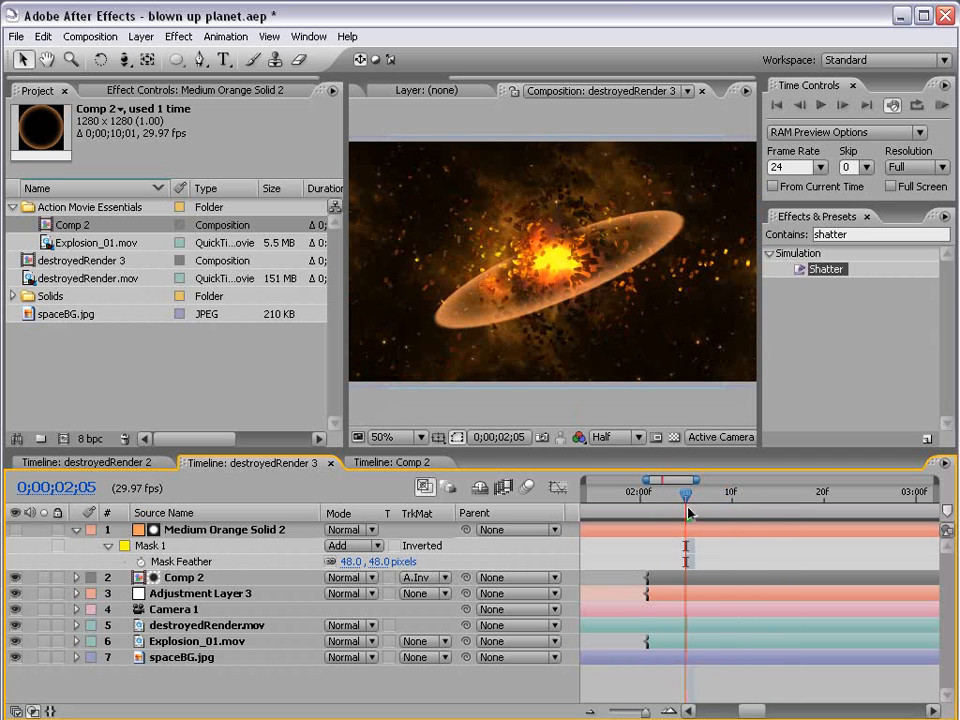
- Apply a Glow effect to the Comp 2 layer with a Glow Radius of 247
click(76, 529)
click(175, 547)
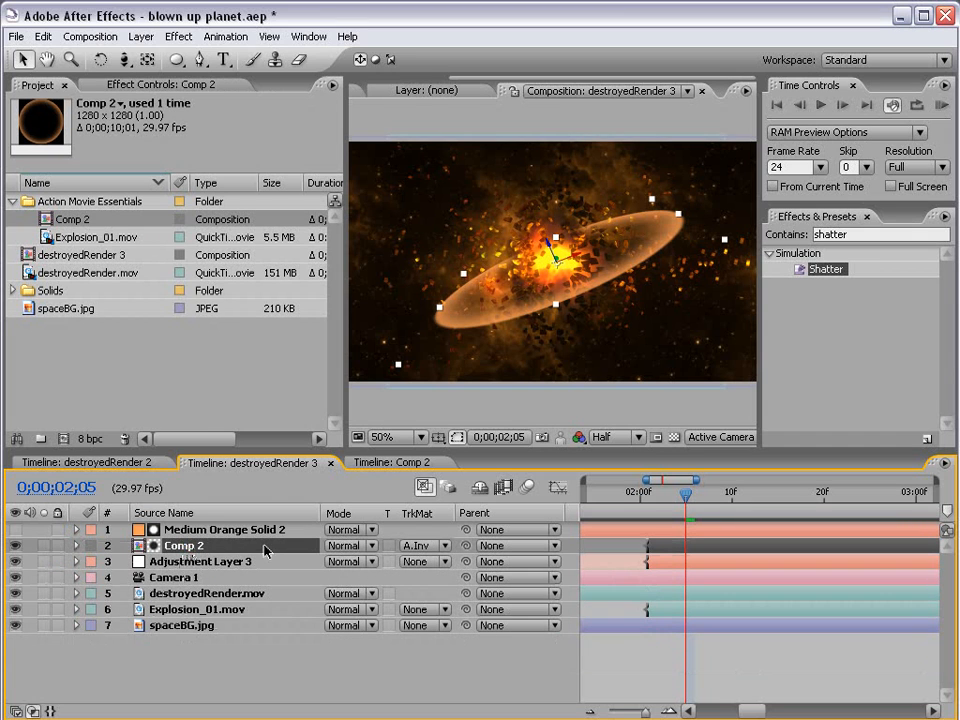
click(179, 36)
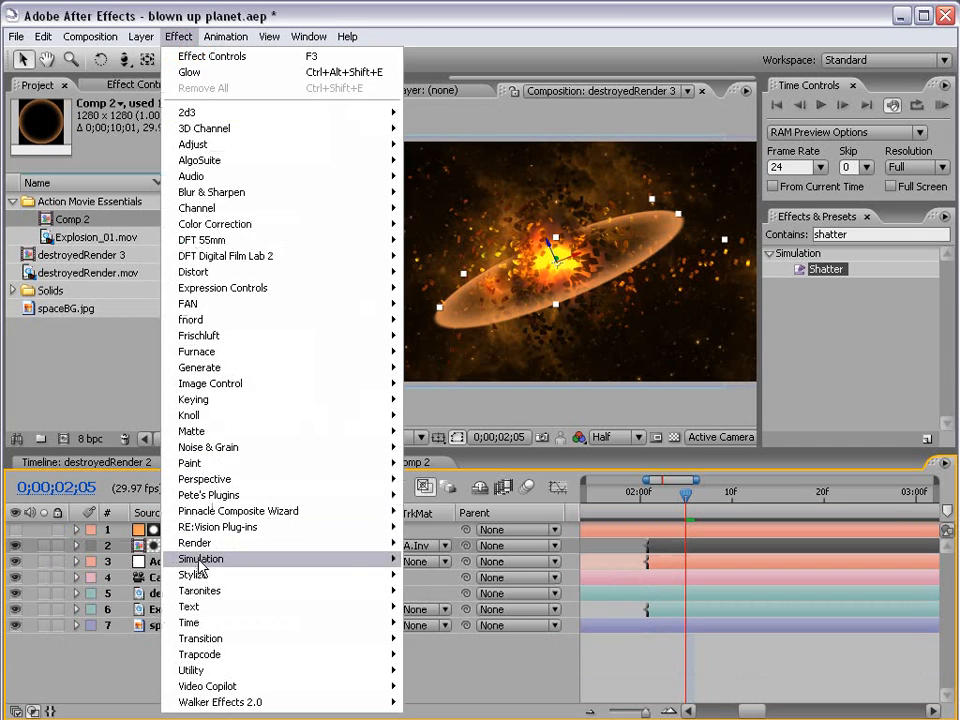
mouse_move(195, 574)
click(429, 700)
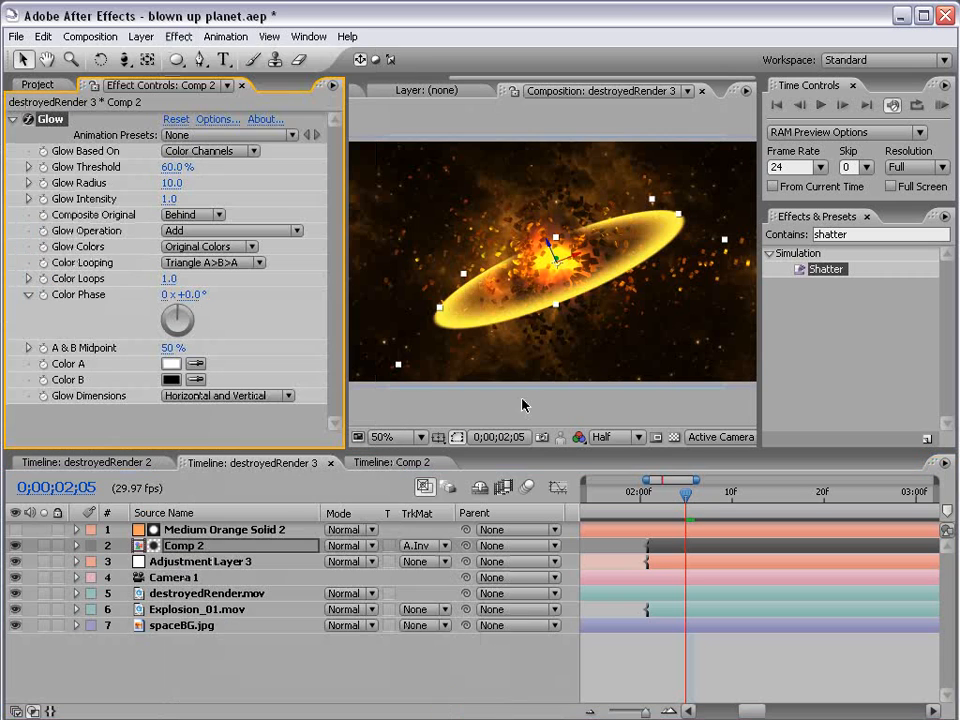
drag(170, 183, 388, 176)
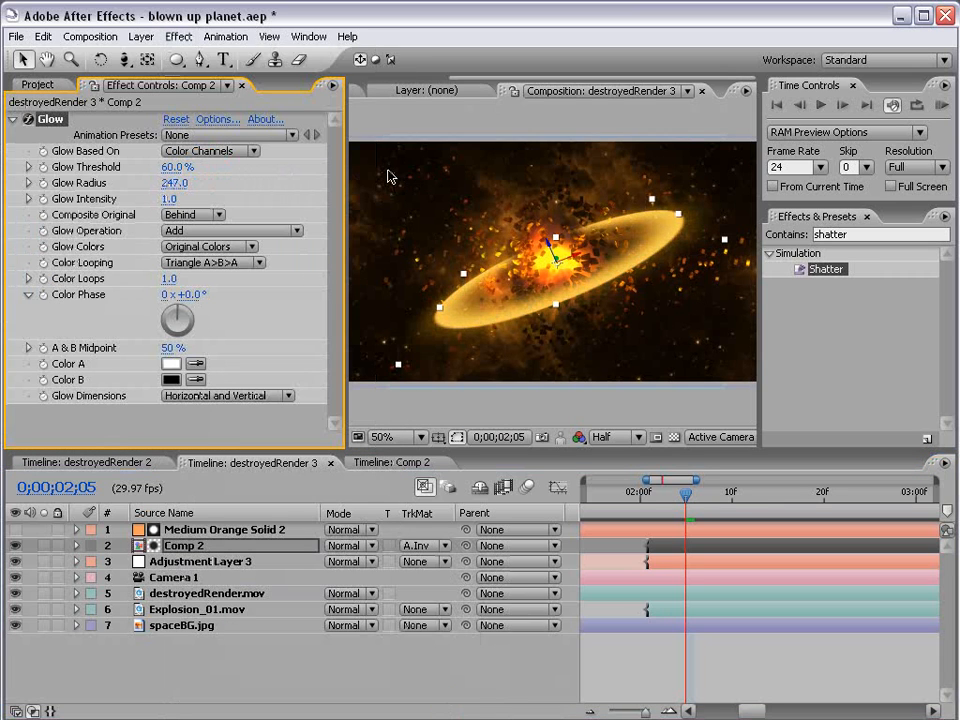
- Set Comp 2's blending mode to Add and inspect the glowing ring in an enlarged view
click(345, 545)
click(350, 691)
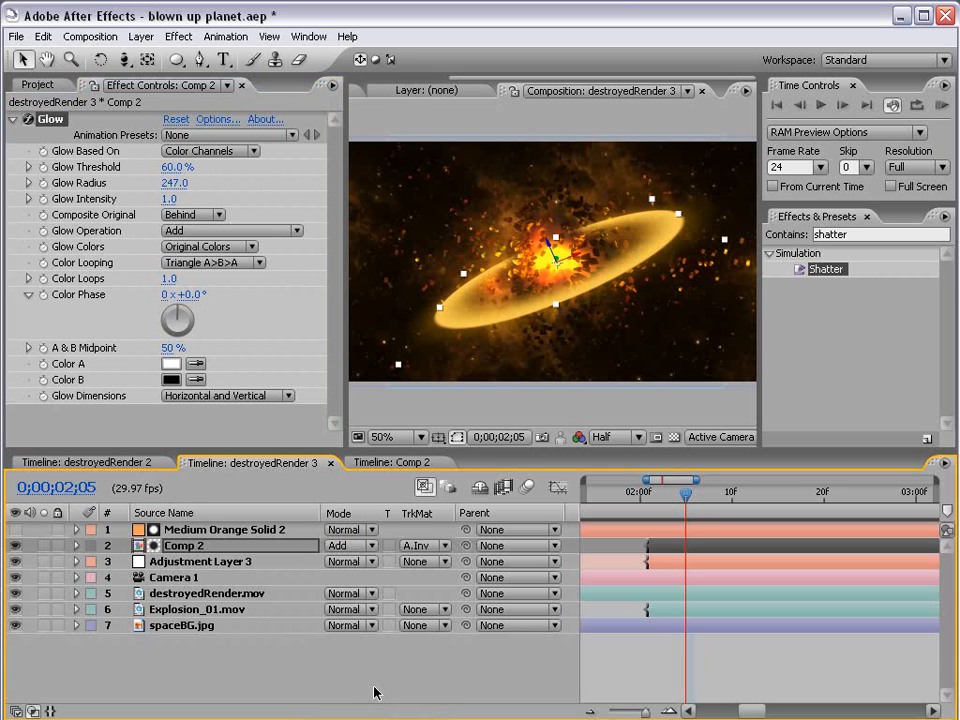
click(718, 657)
key(grave)
scroll(567, 298, up, 1)
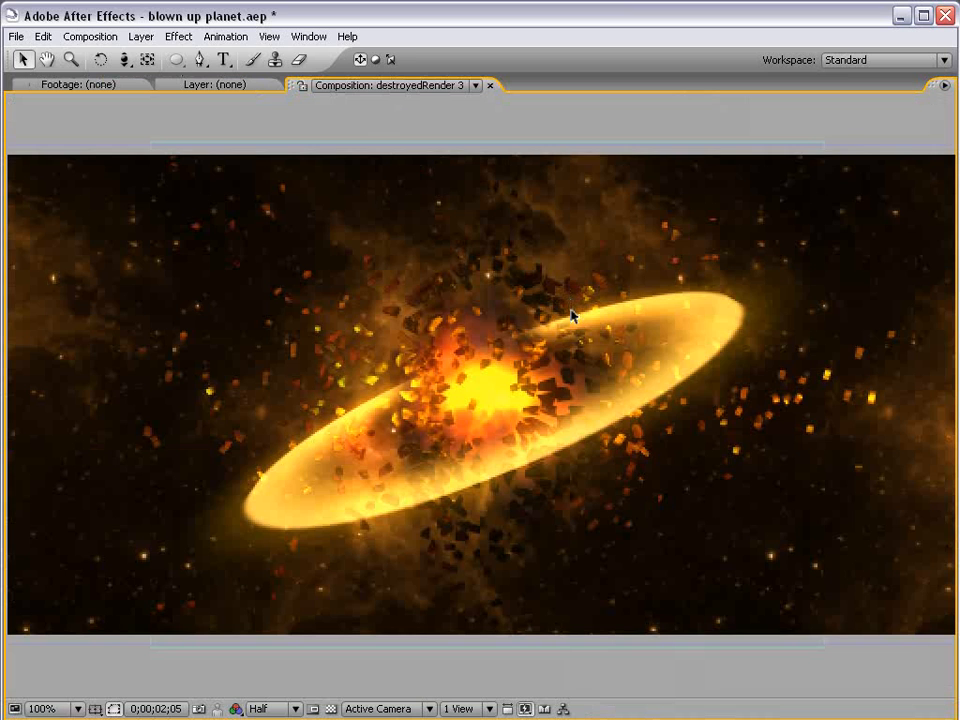
scroll(573, 316, down, 1)
key(grave)
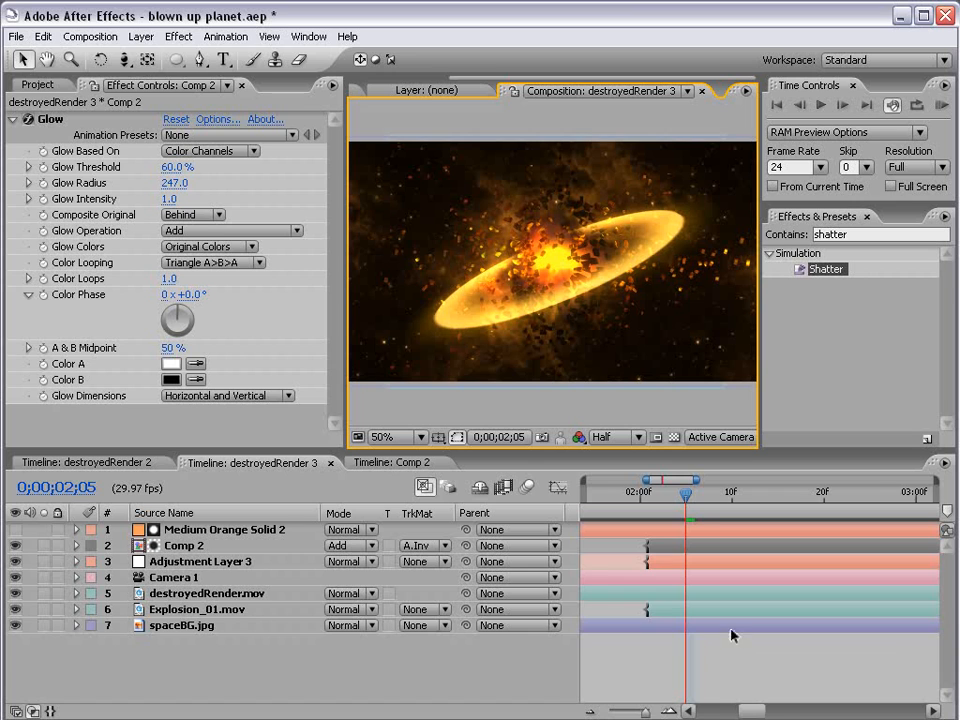
- Show the full timeline and run a RAM preview from 0;00;01;12, skipping every other frame
key(minus)
key(minus)
key(minus)
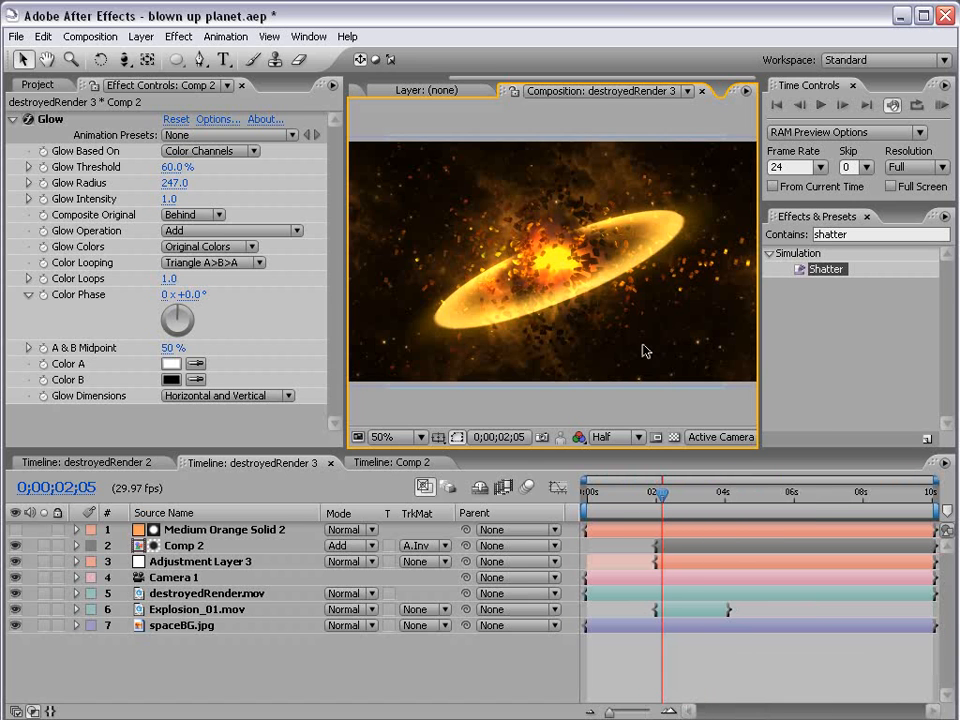
key(shift+KP_0)
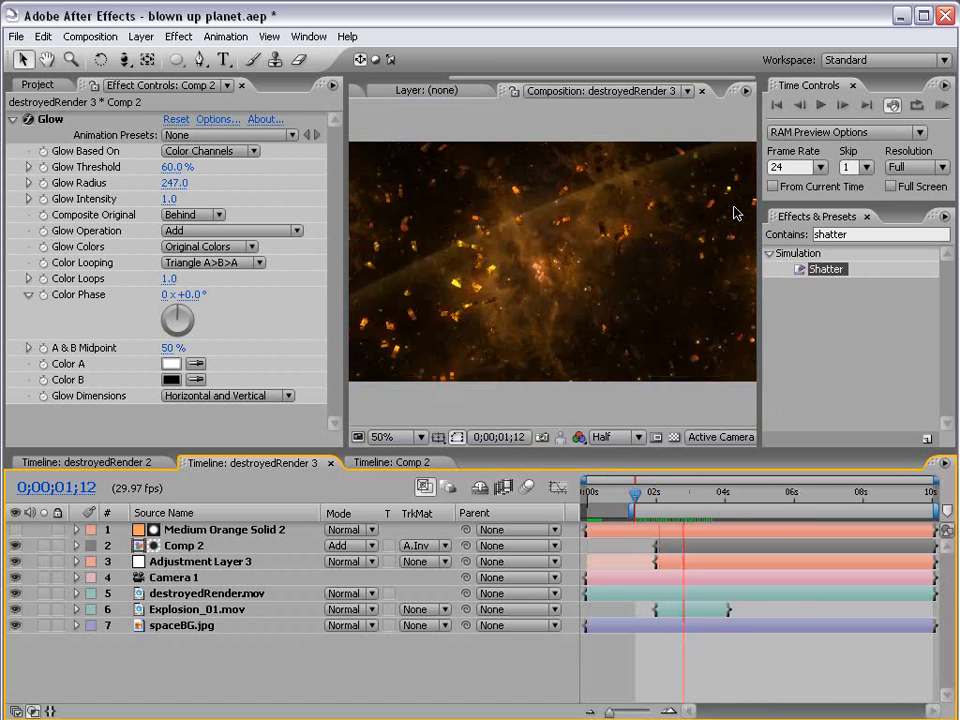
- Stop the running preview and set the RAM preview resolution to Half
key(space)
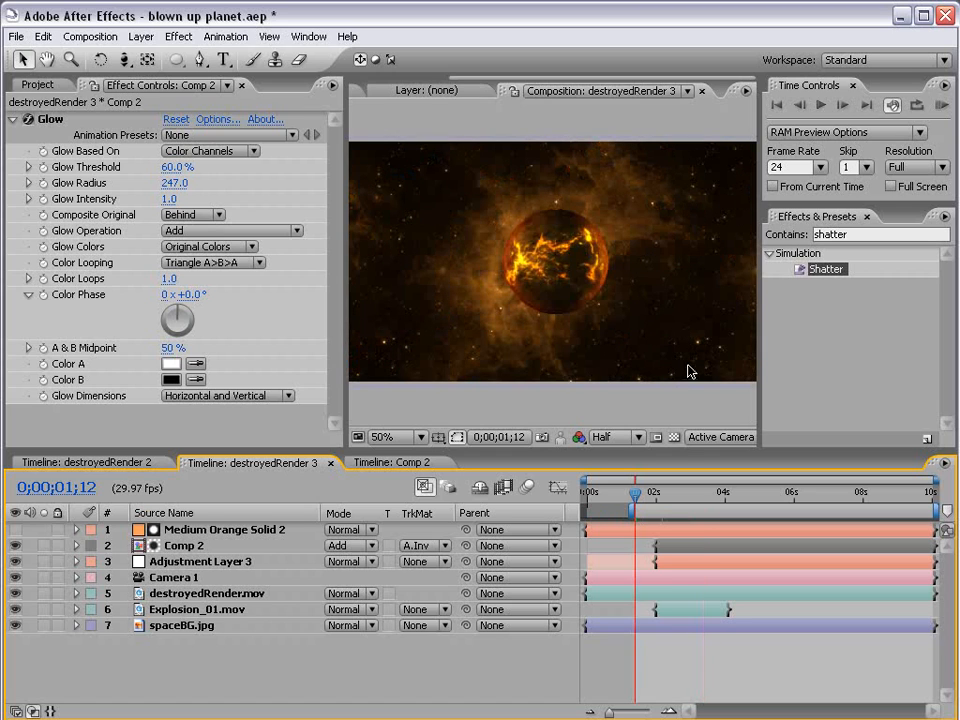
click(914, 170)
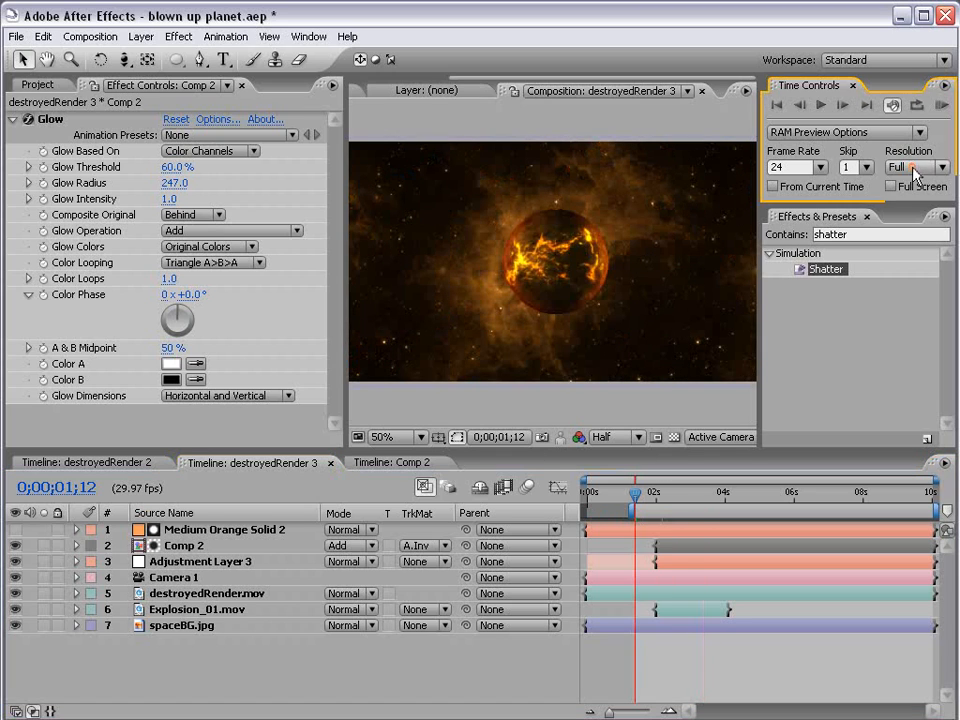
click(914, 170)
click(910, 223)
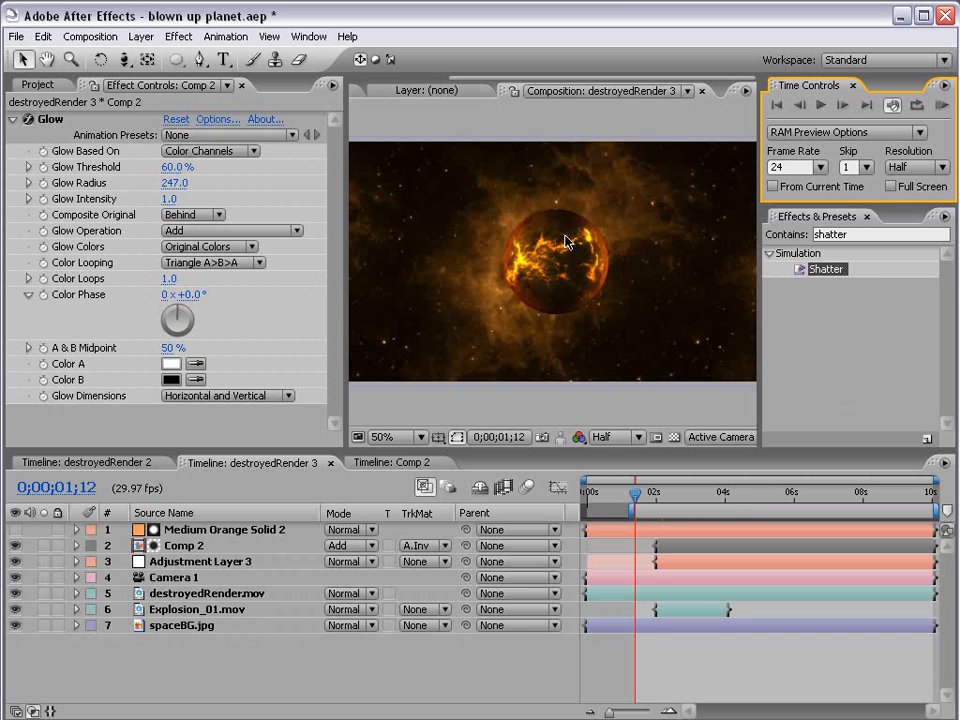
- Go to 0;00;02;07 and add a new adjustment layer above all other layers in destroyedRender 3
drag(635, 493, 663, 494)
click(698, 645)
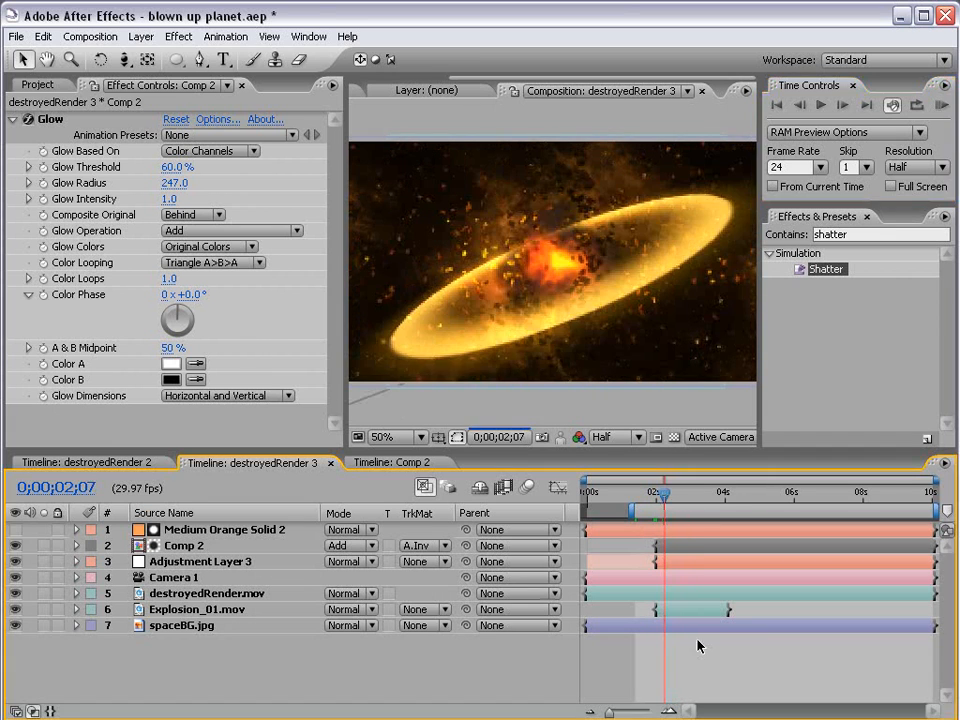
click(141, 36)
mouse_move(152, 56)
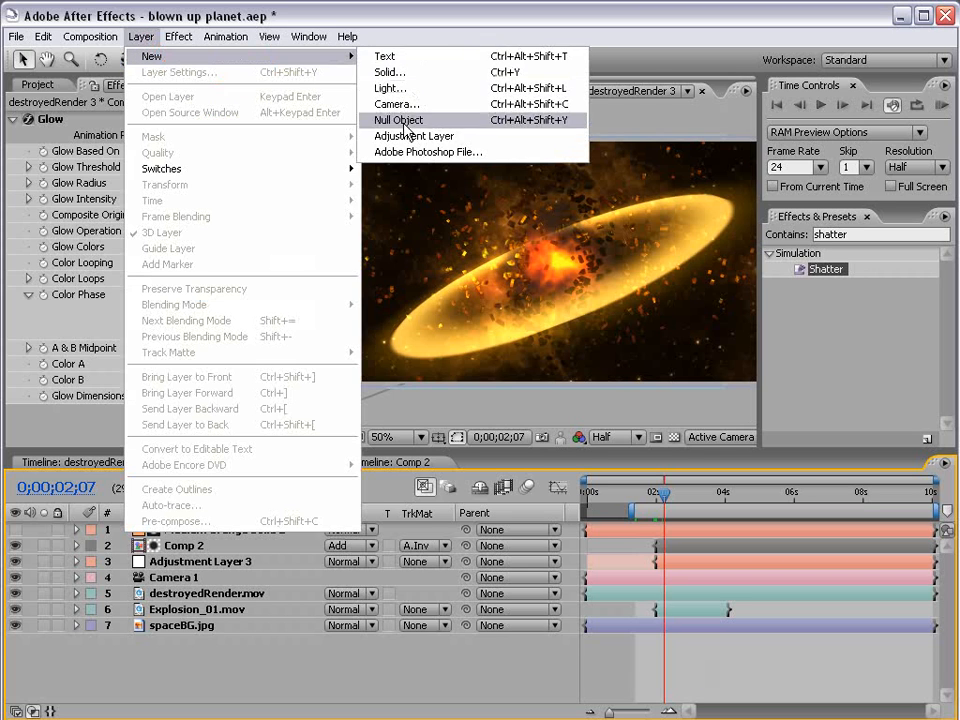
click(397, 136)
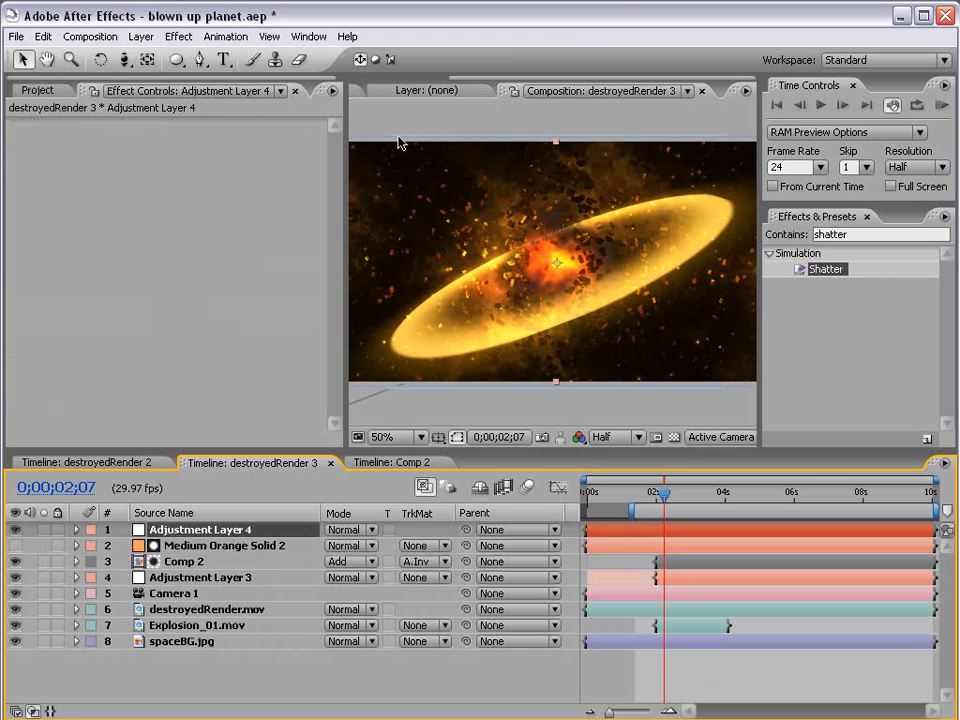
- Find the CC Force Motion Blur effect, apply it to the new adjustment layer and inspect the blurred debris in an enlarged view
double_click(838, 236)
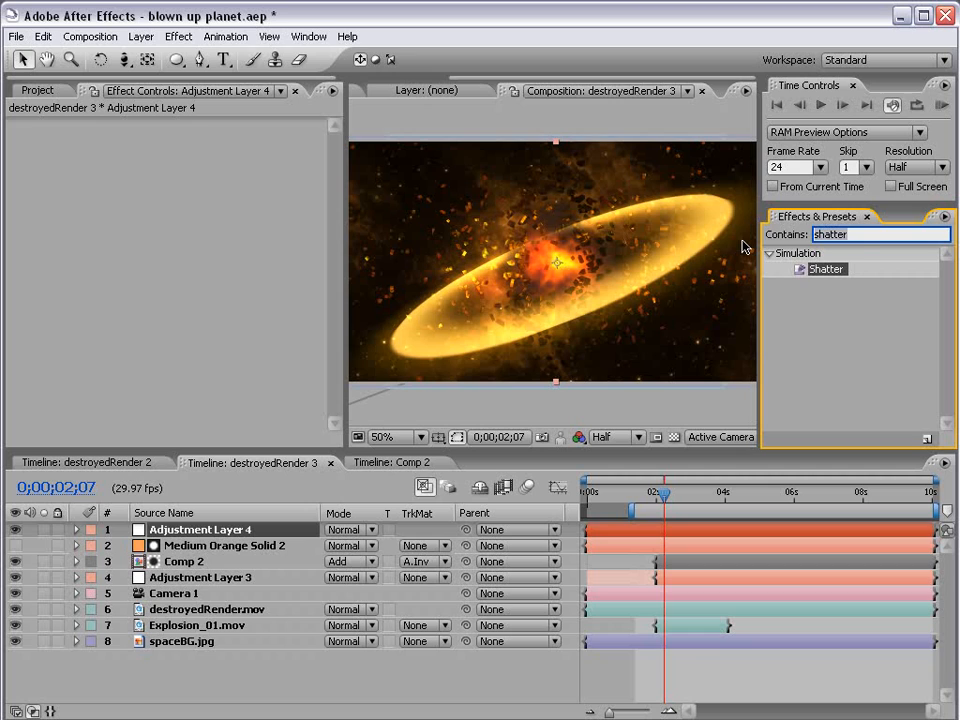
text(cc force)
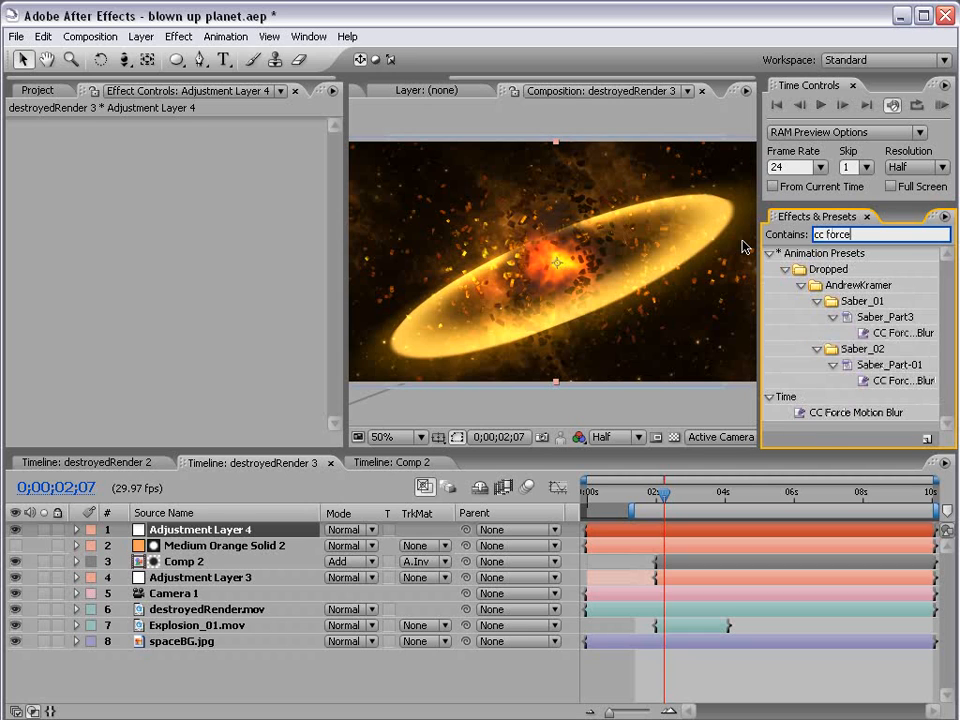
drag(896, 417, 628, 532)
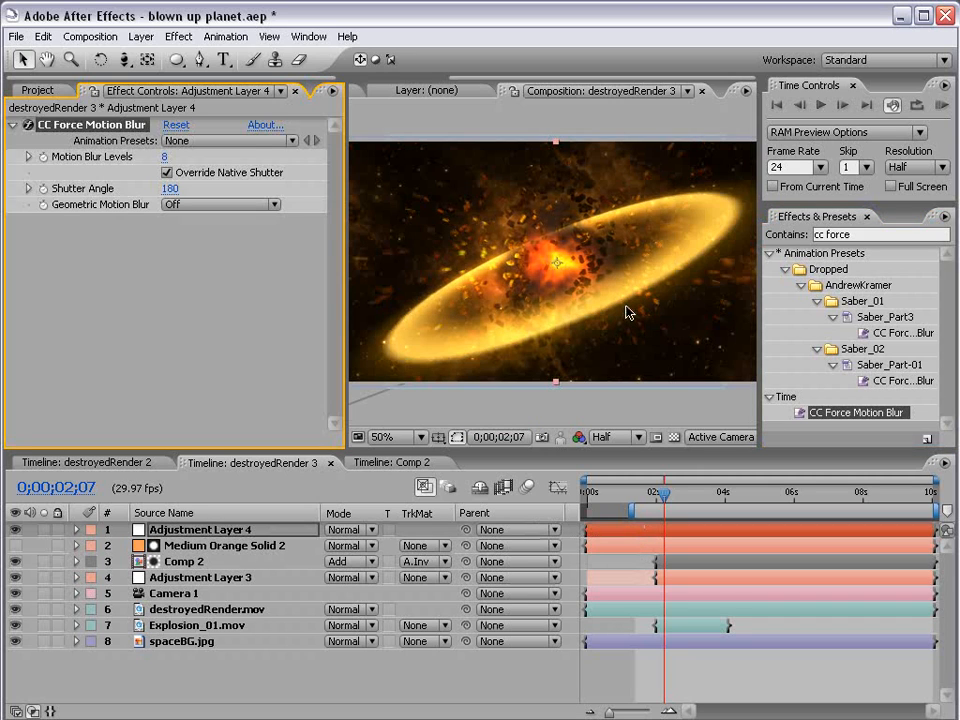
key(grave)
key(grave)
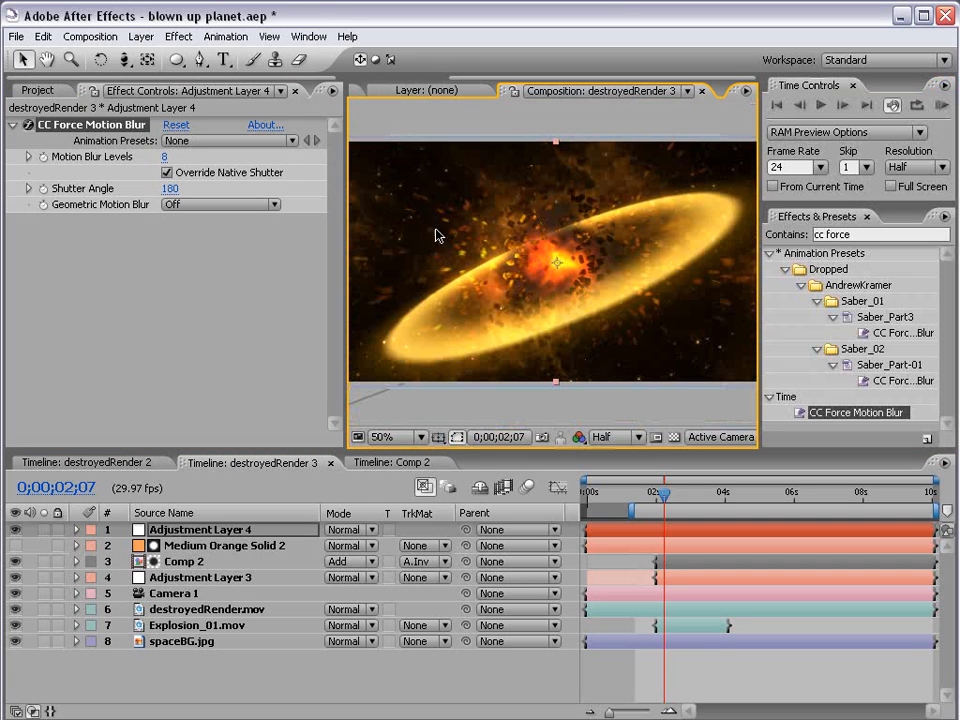
- Set the CC Force Motion Blur's Motion Blur Levels to 5 and deselect the adjustment layer
click(175, 156)
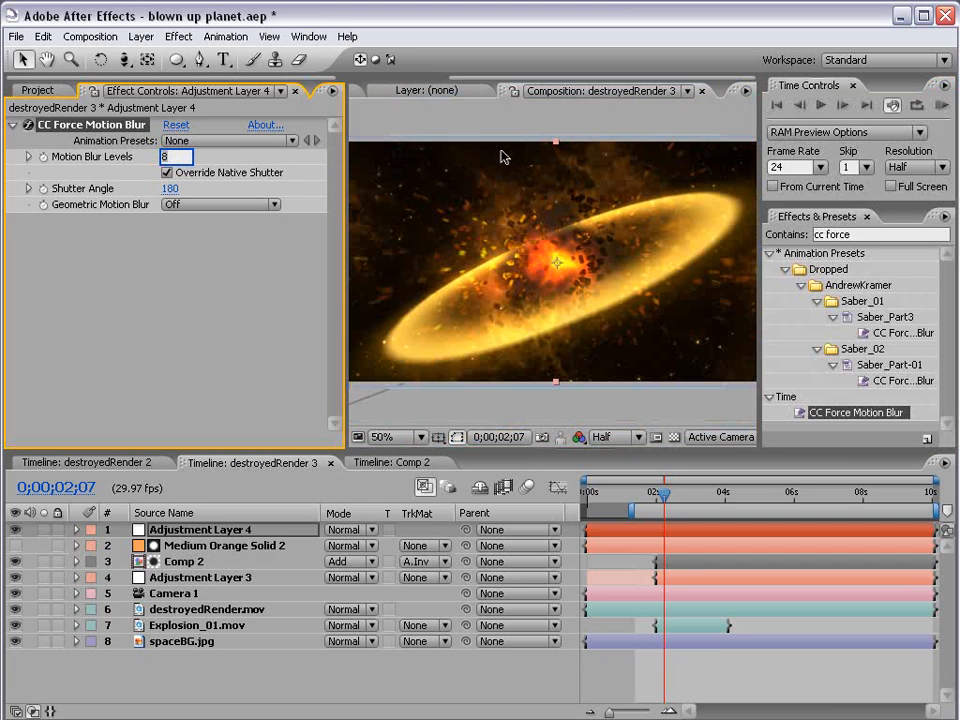
text(5)
key(Return)
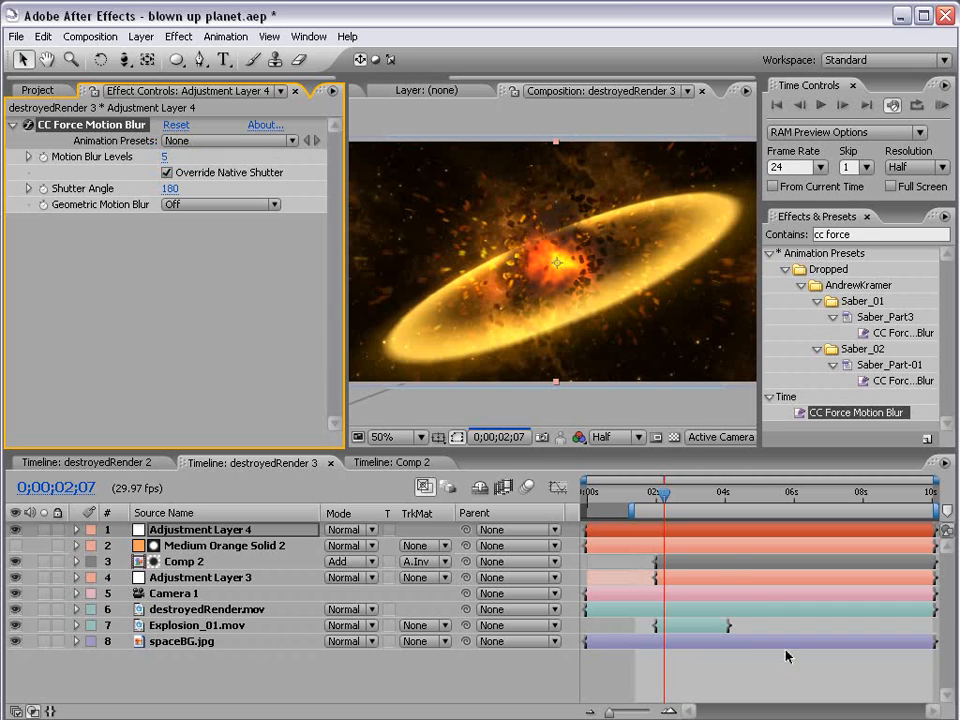
click(777, 679)
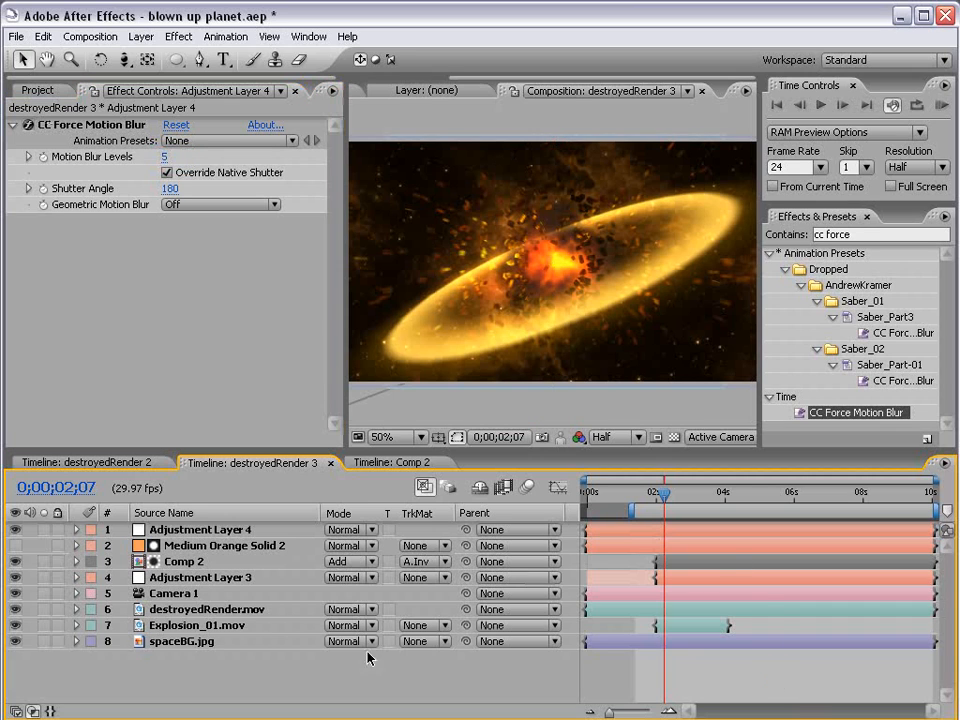
- Check the motion blur with spaceBG.jpg briefly hidden, and review the explosion with a RAM preview and by scrubbing to 0;00;02;25 and back
click(17, 647)
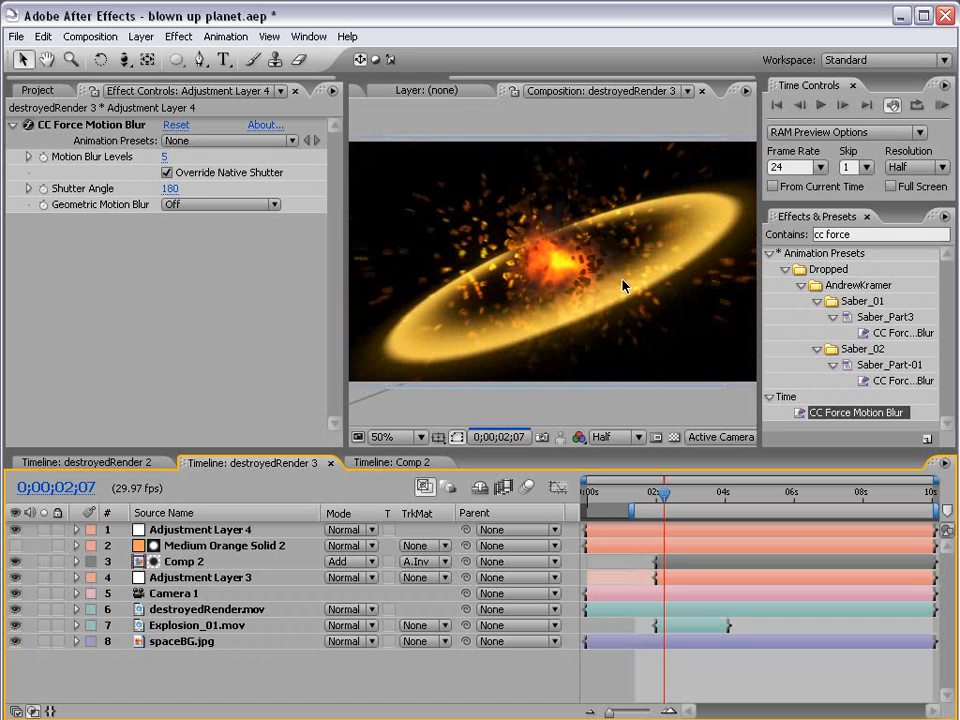
key(KP_0)
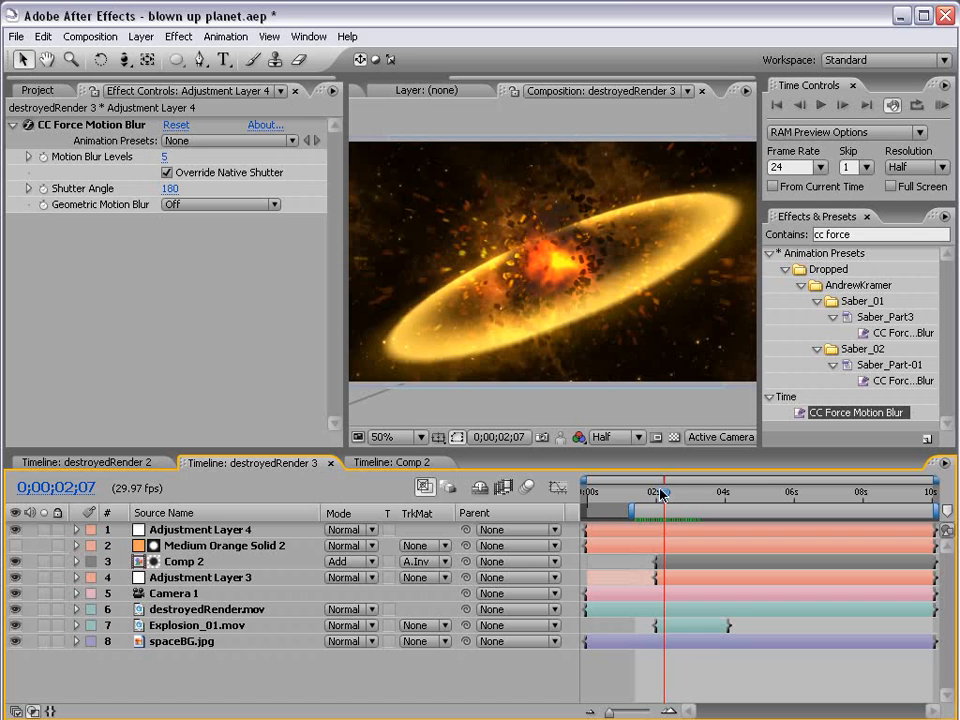
drag(664, 497, 685, 500)
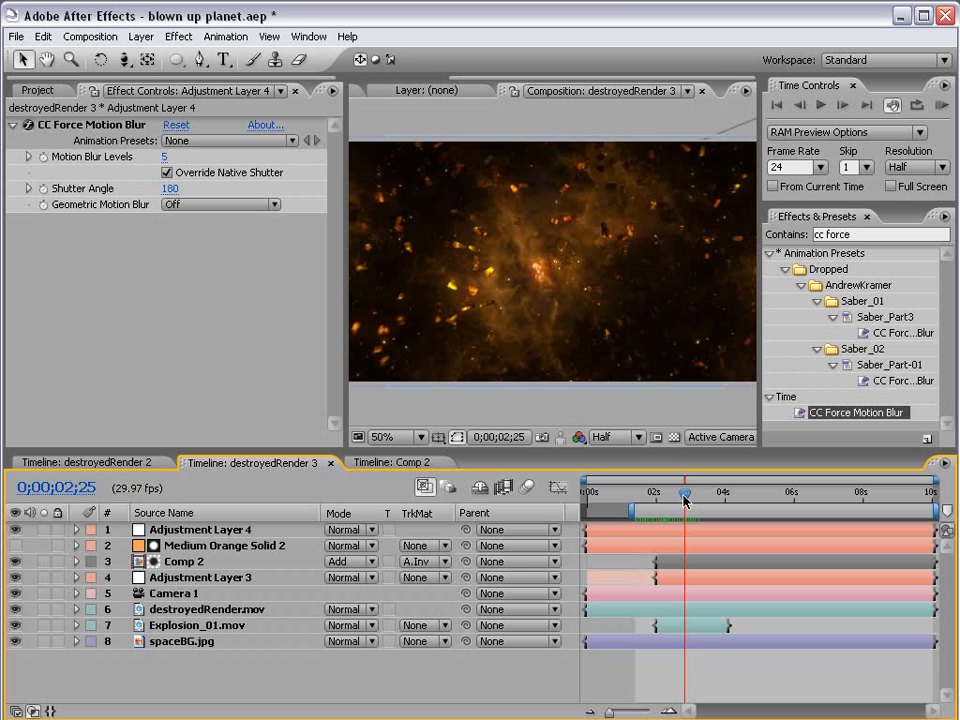
drag(685, 498, 661, 494)
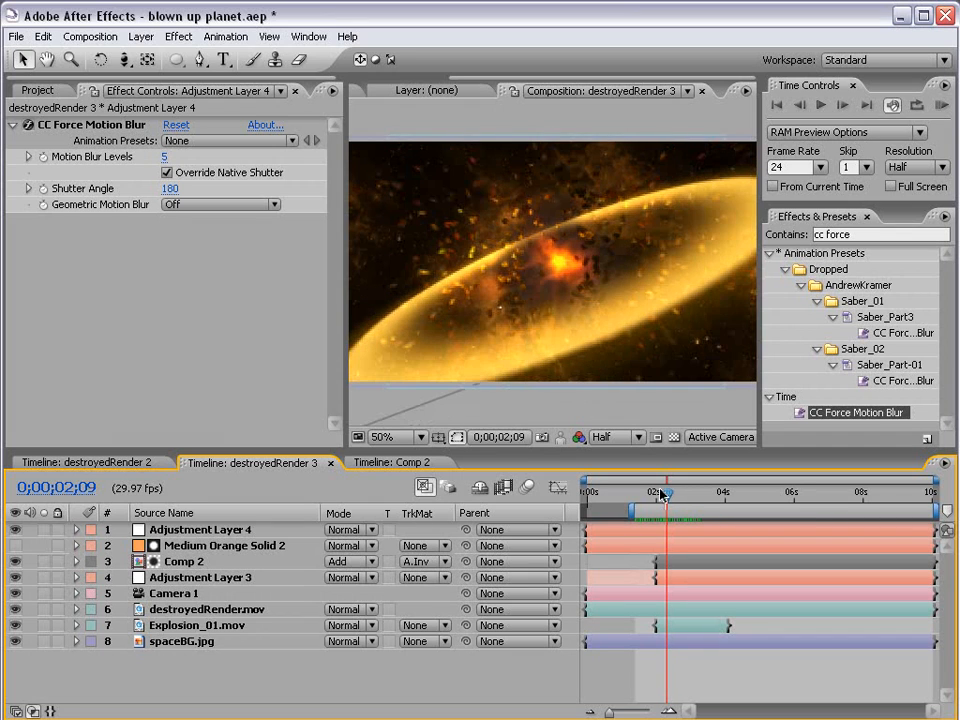